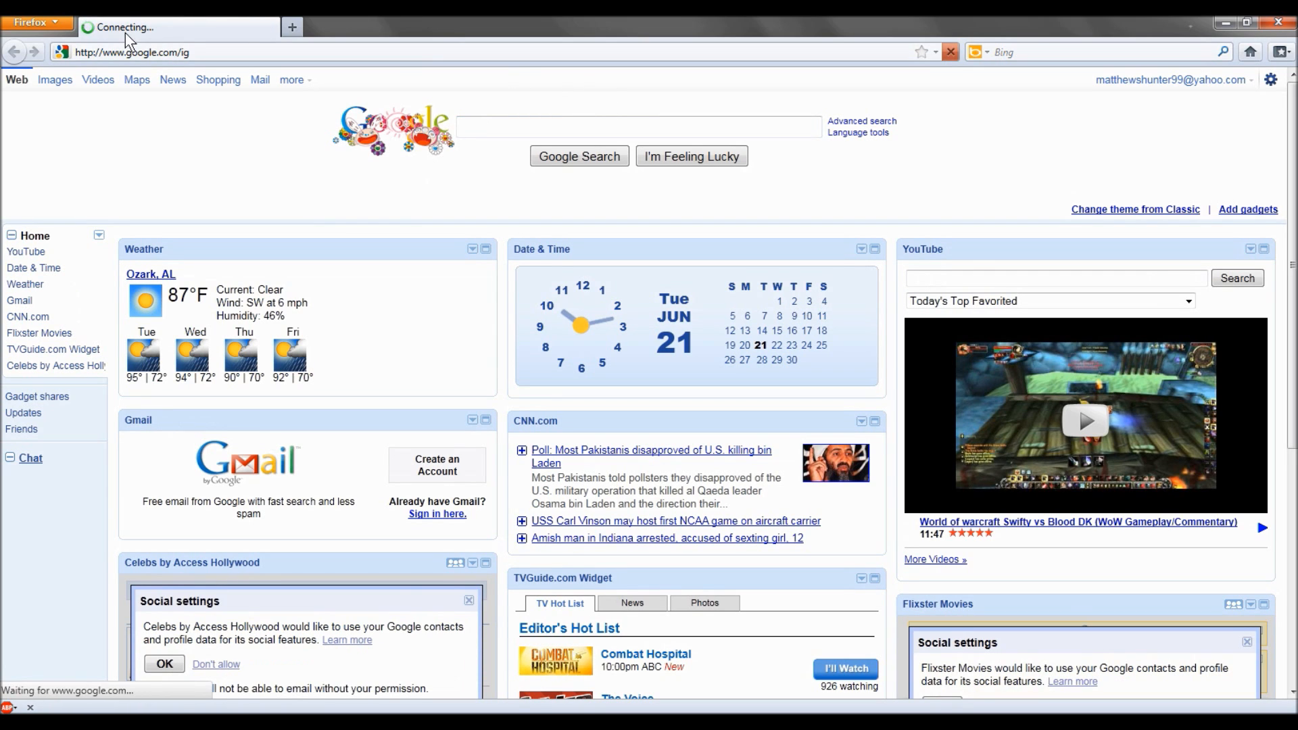
Open the bookmarked Minecraft Forums topic about MCEdit, the Minecraft World Editor
click(60, 23)
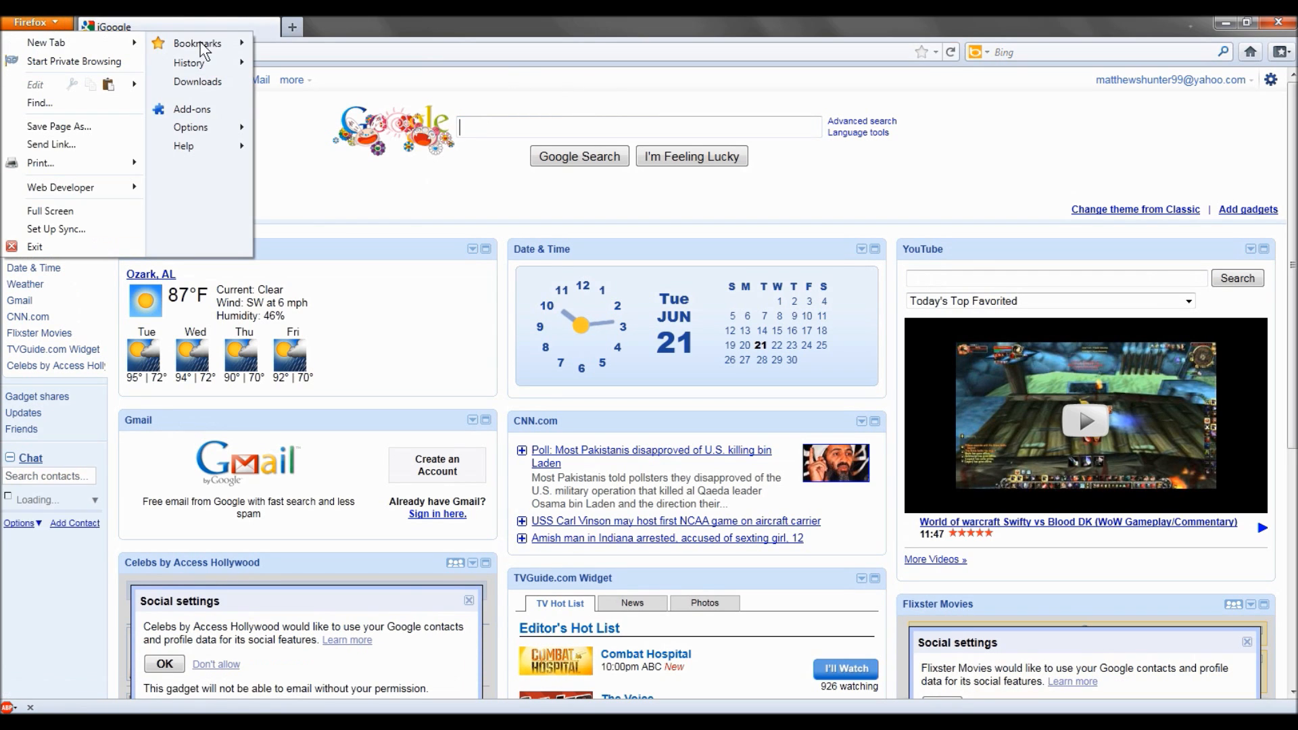
mouse_move(240, 45)
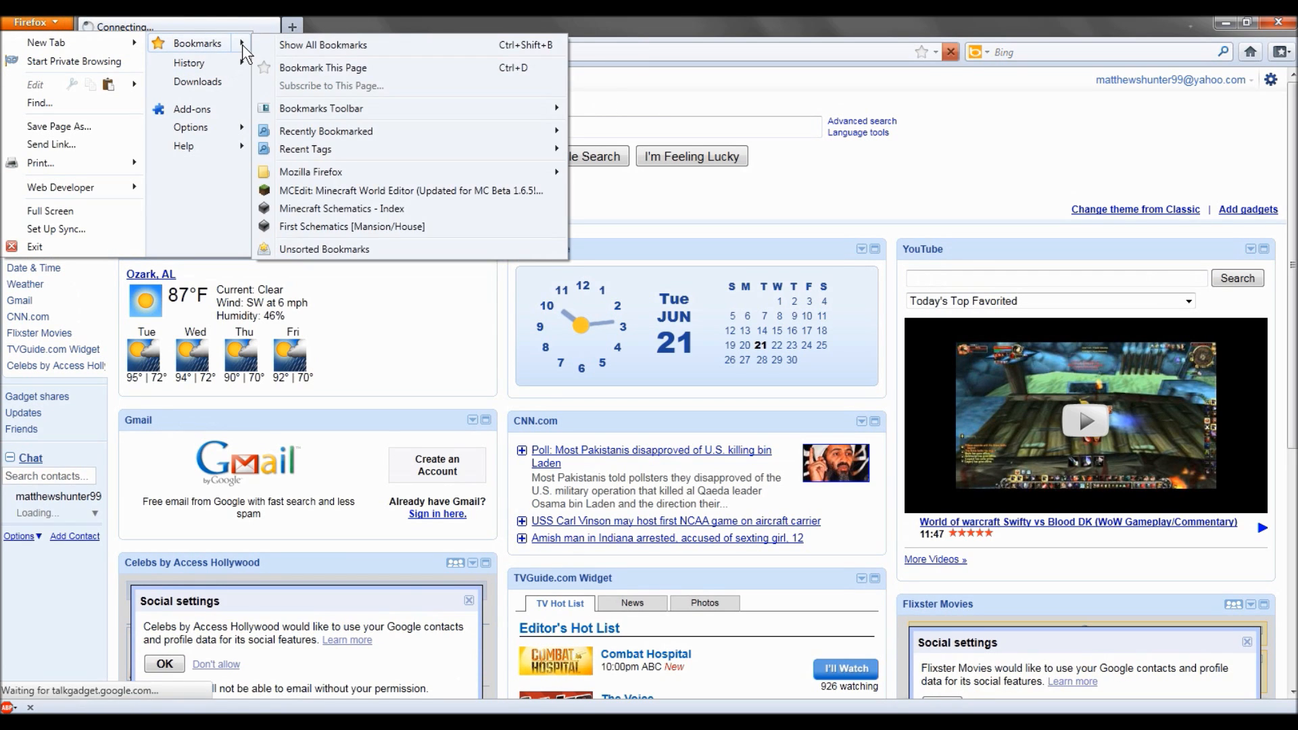
click(389, 192)
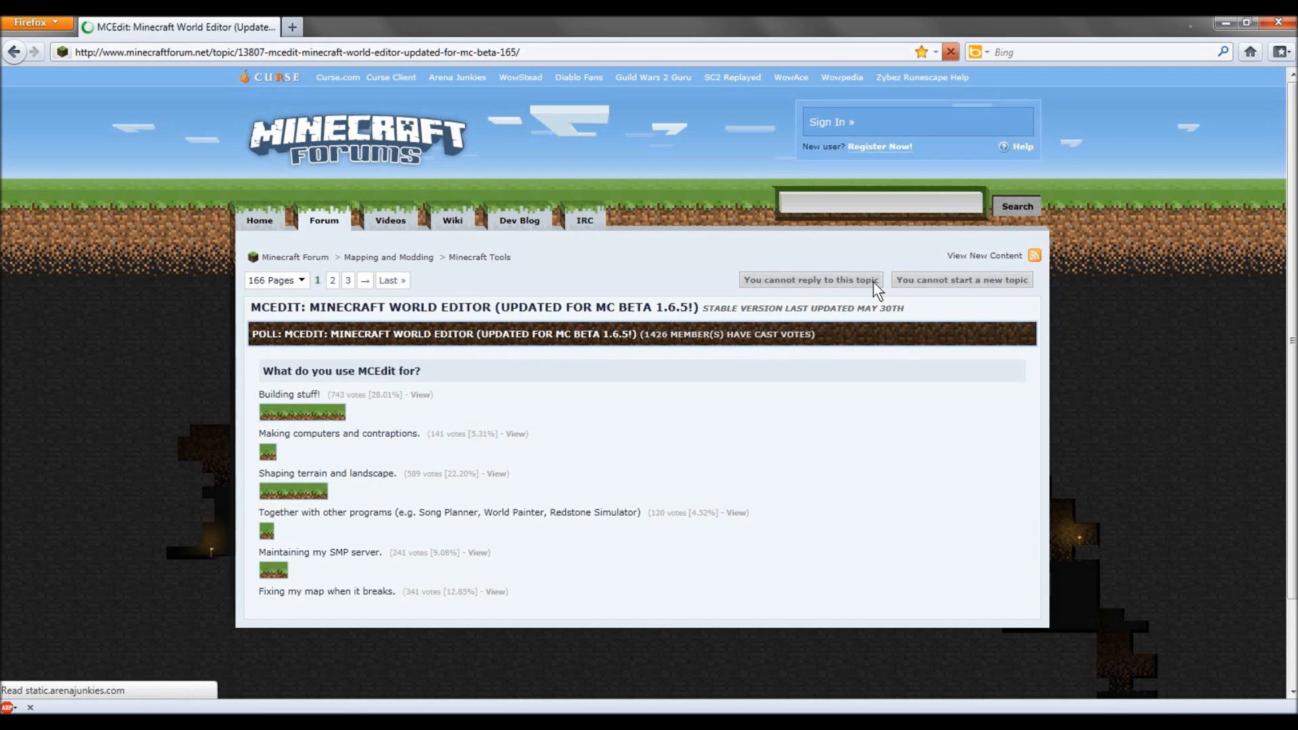
Go to the topic's Downloads post and find the stable10 installers for Windows
scroll(778, 435, down, 5)
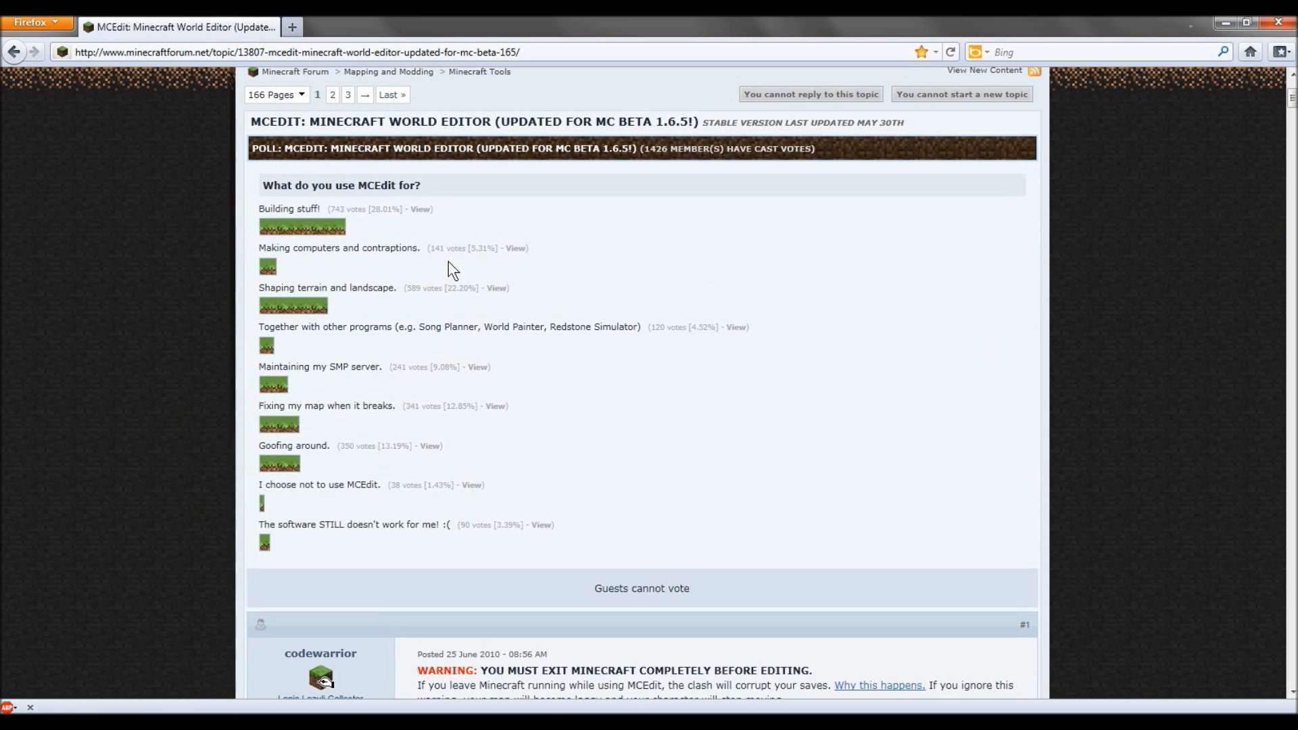
scroll(718, 339, down, 10)
scroll(717, 344, down, 5)
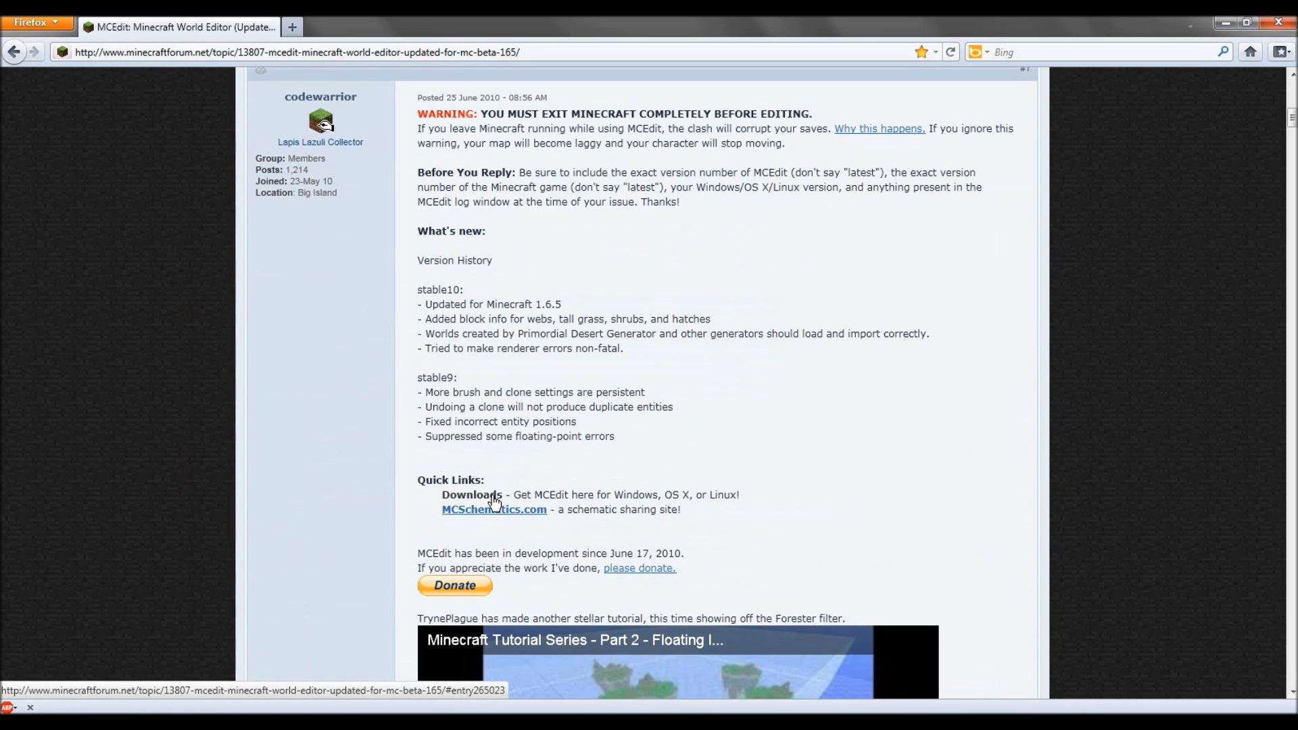
click(472, 495)
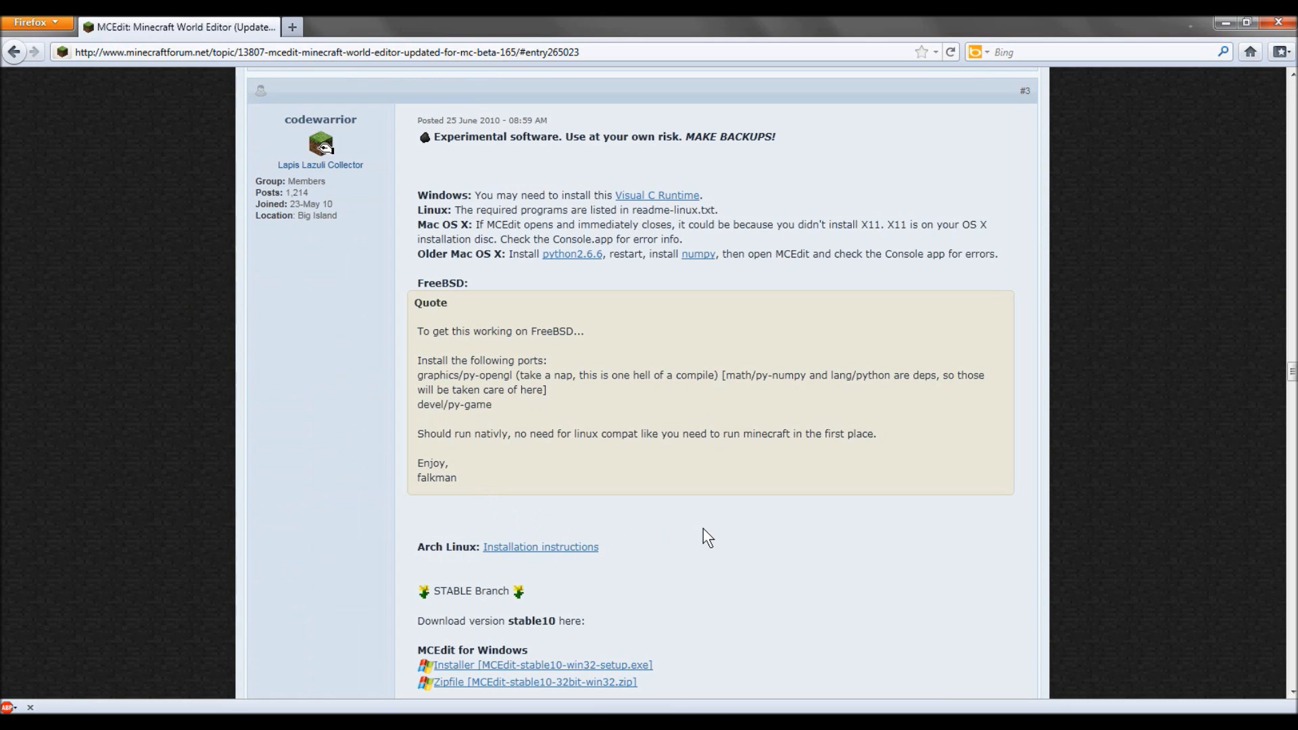
scroll(590, 625, down, 3)
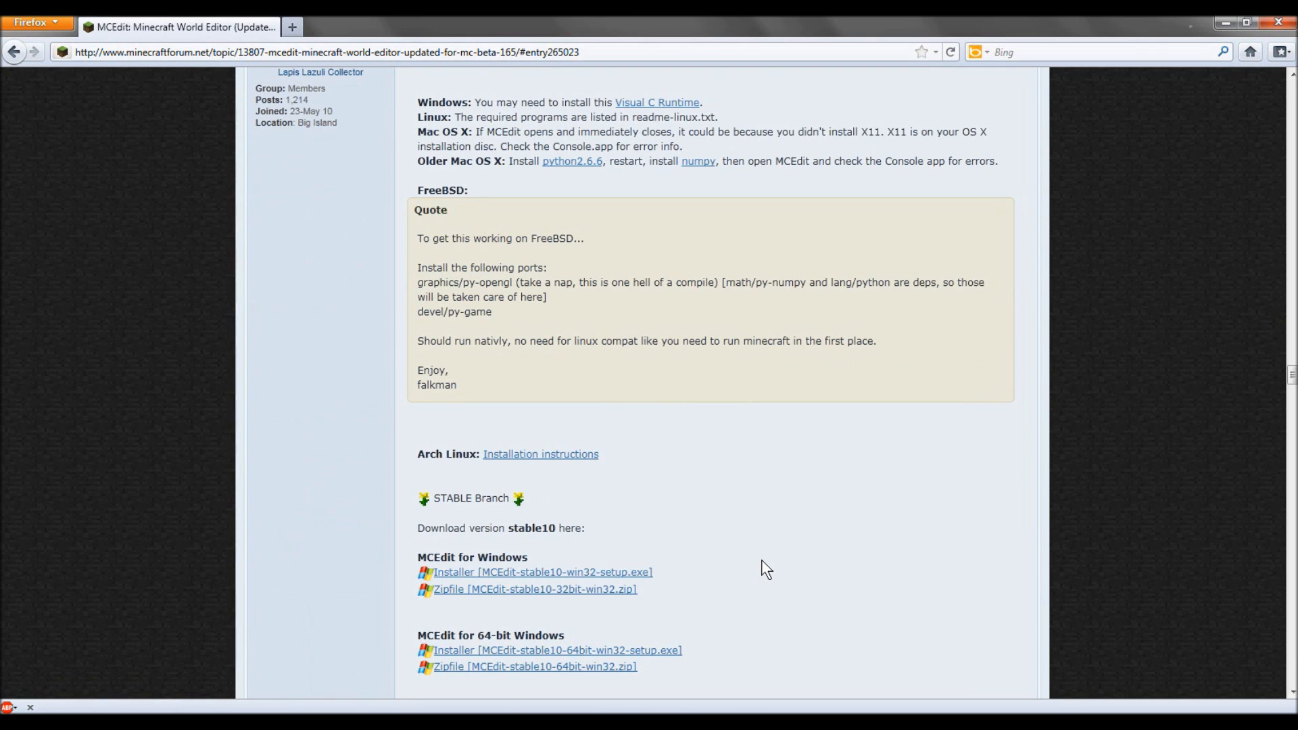
scroll(766, 571, down, 5)
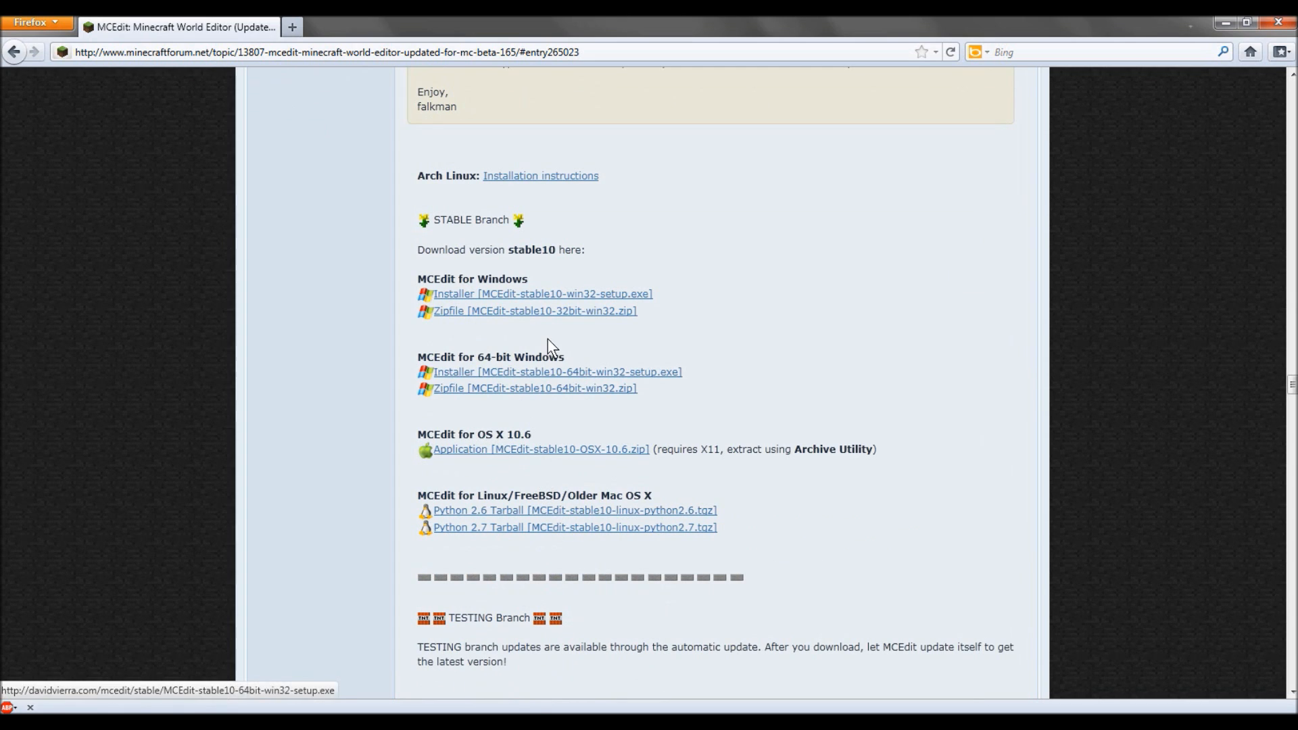
Start saving the 32-bit Windows installer MCEdit-stable10-win32-setup.exe and cancel that download
click(452, 300)
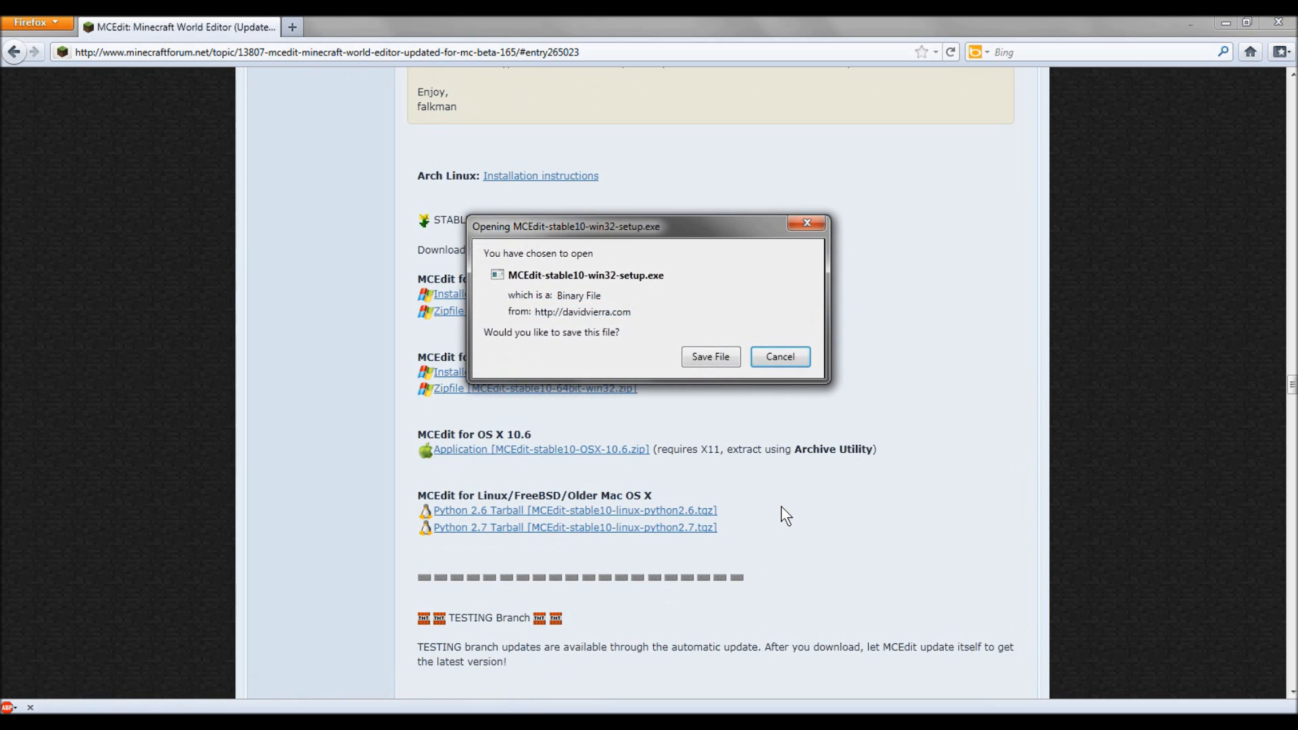
click(711, 358)
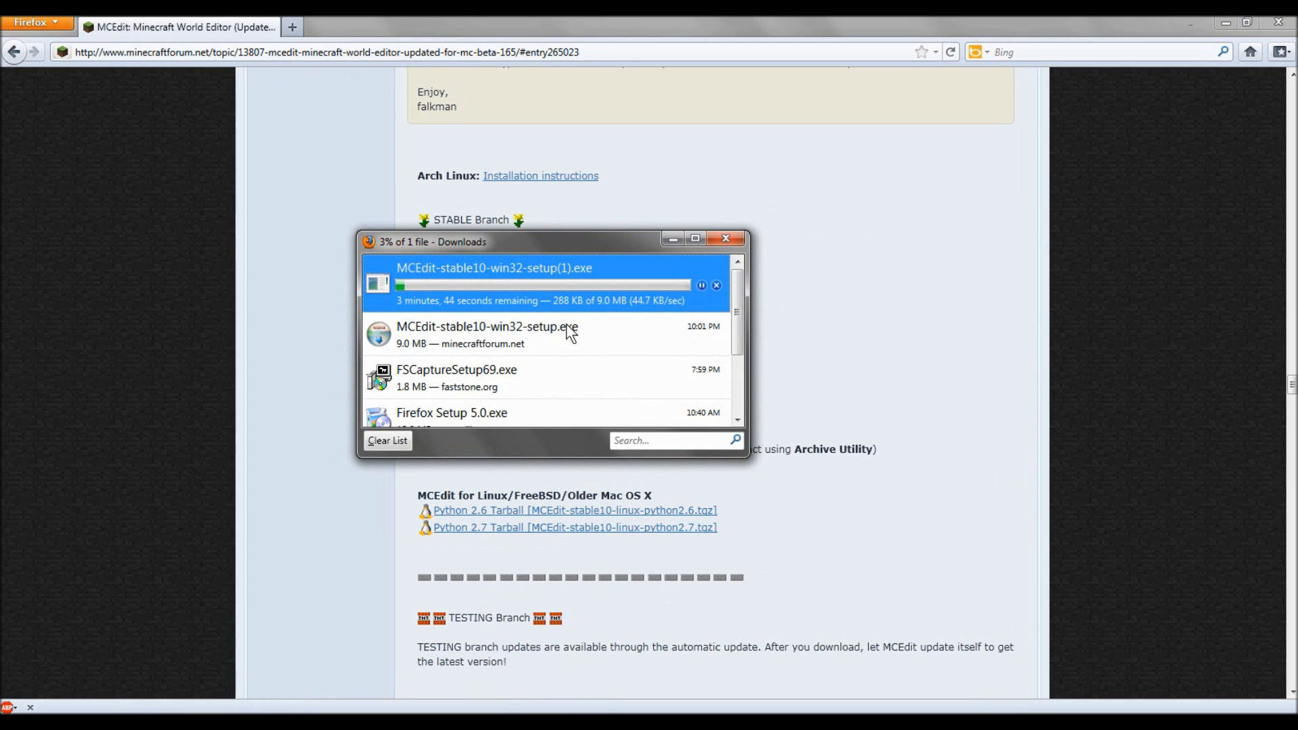
click(714, 285)
click(725, 239)
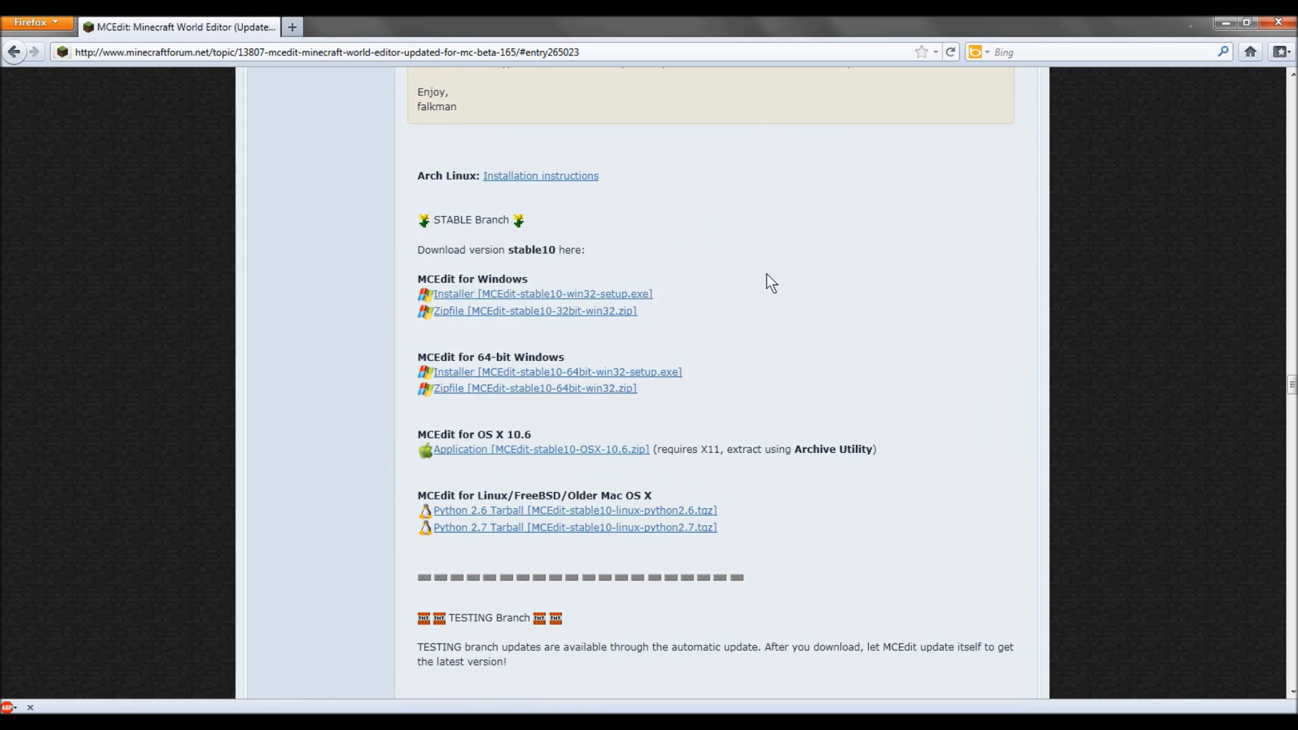
Leave the browser and launch MCEdit in a maximized window, acknowledging the warning about closing Minecraft
click(1271, 26)
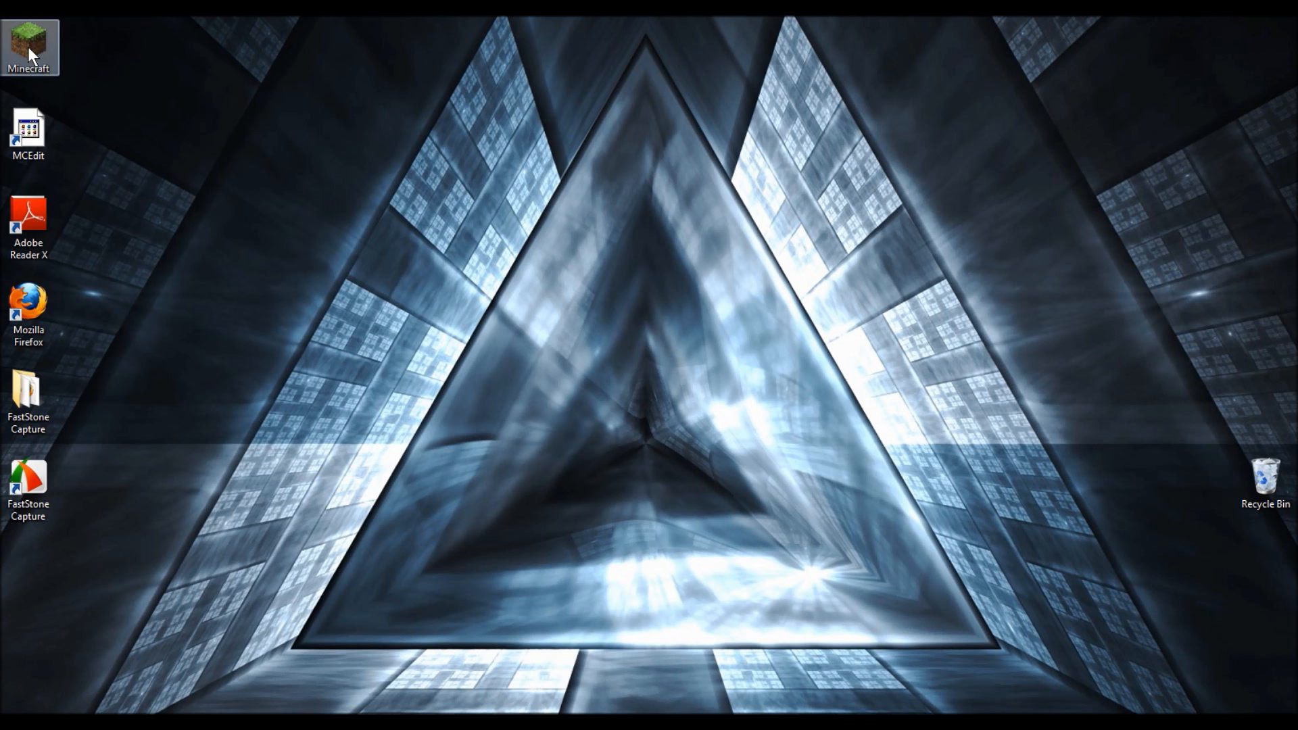
double_click(46, 130)
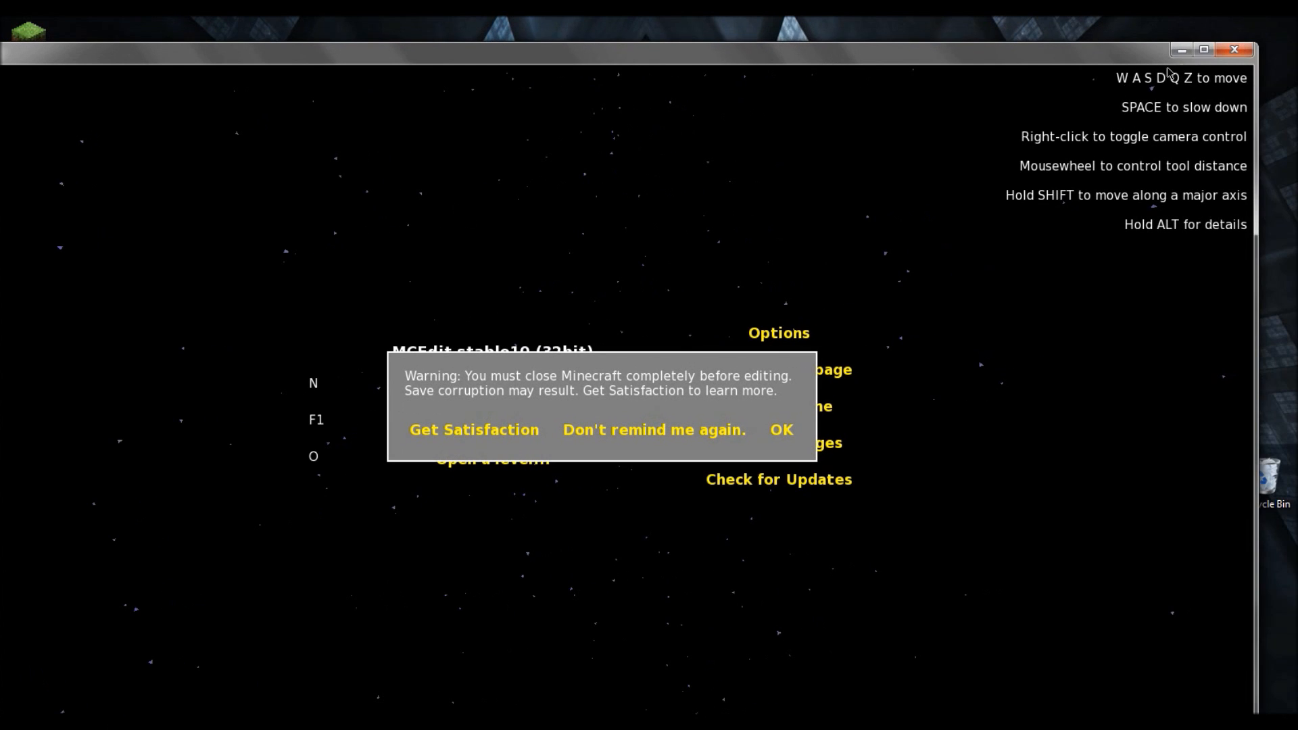
click(1204, 49)
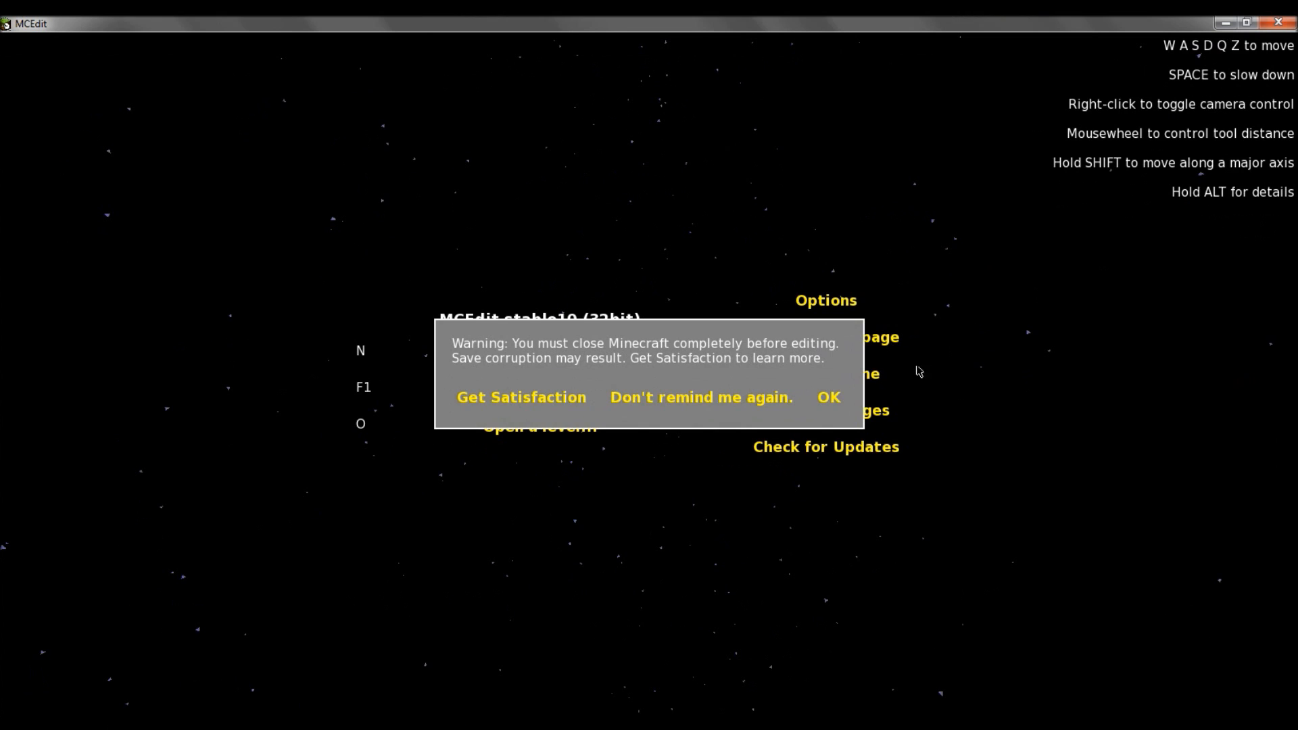
click(829, 398)
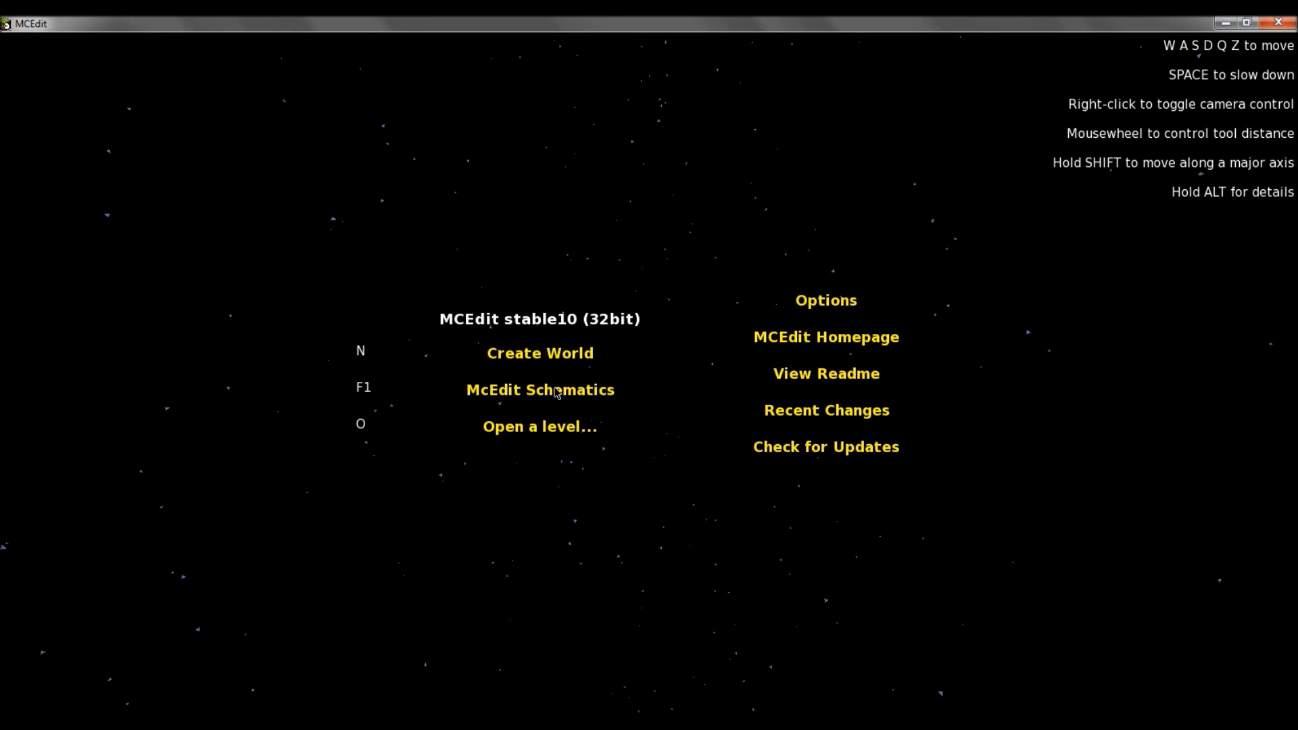
Open level.dat from the McEdit Schematics world in the .minecraft saves folder
click(541, 439)
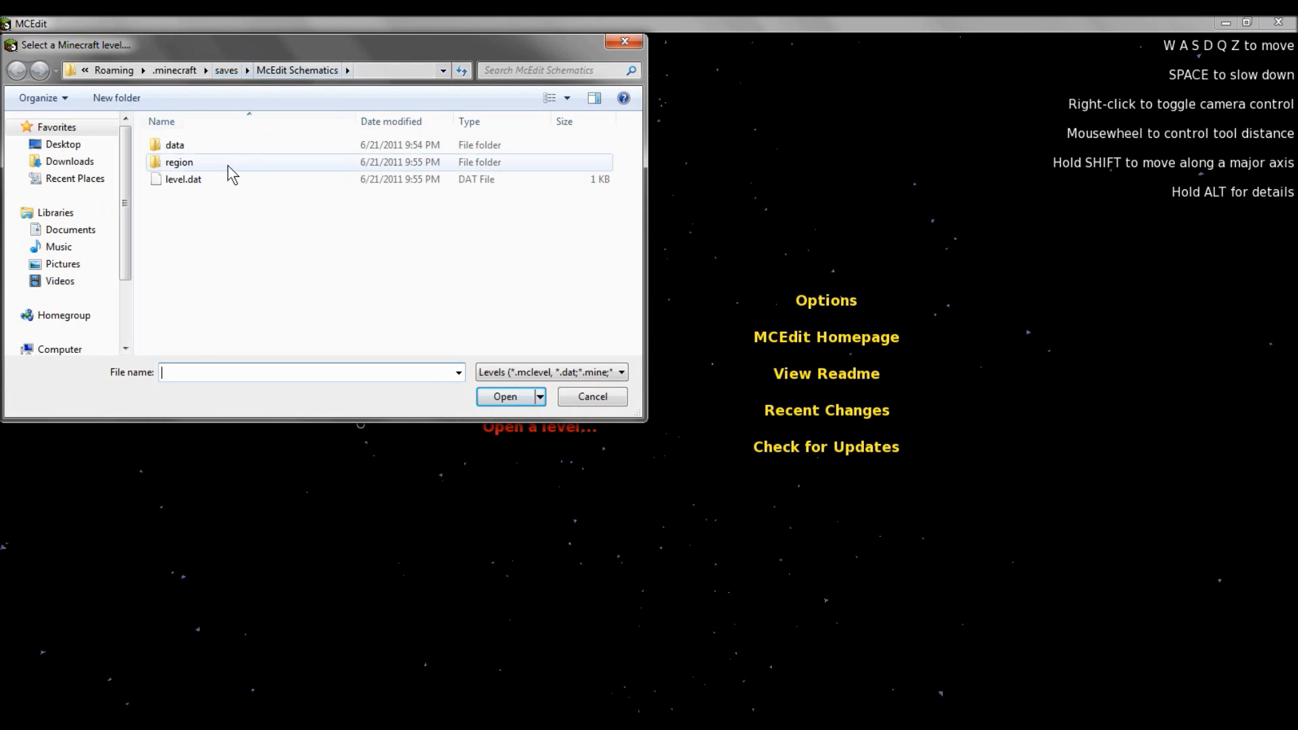
click(227, 71)
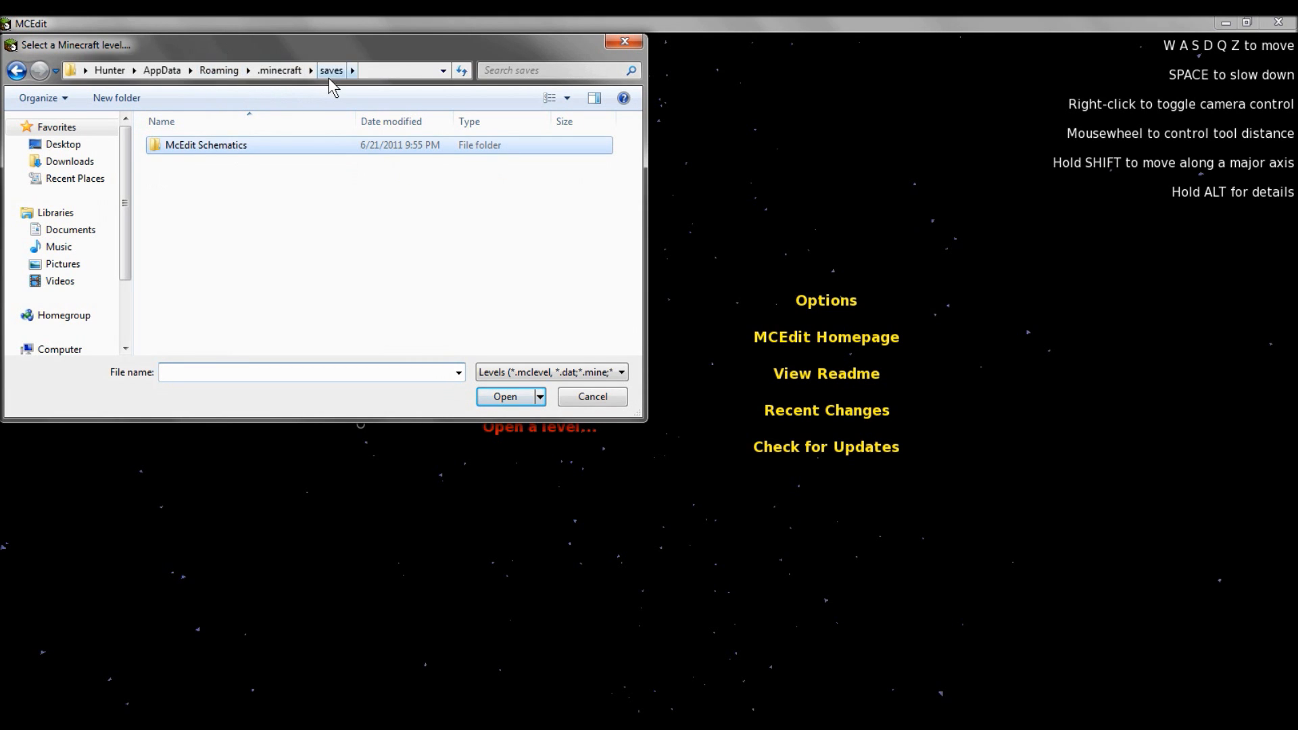
click(293, 72)
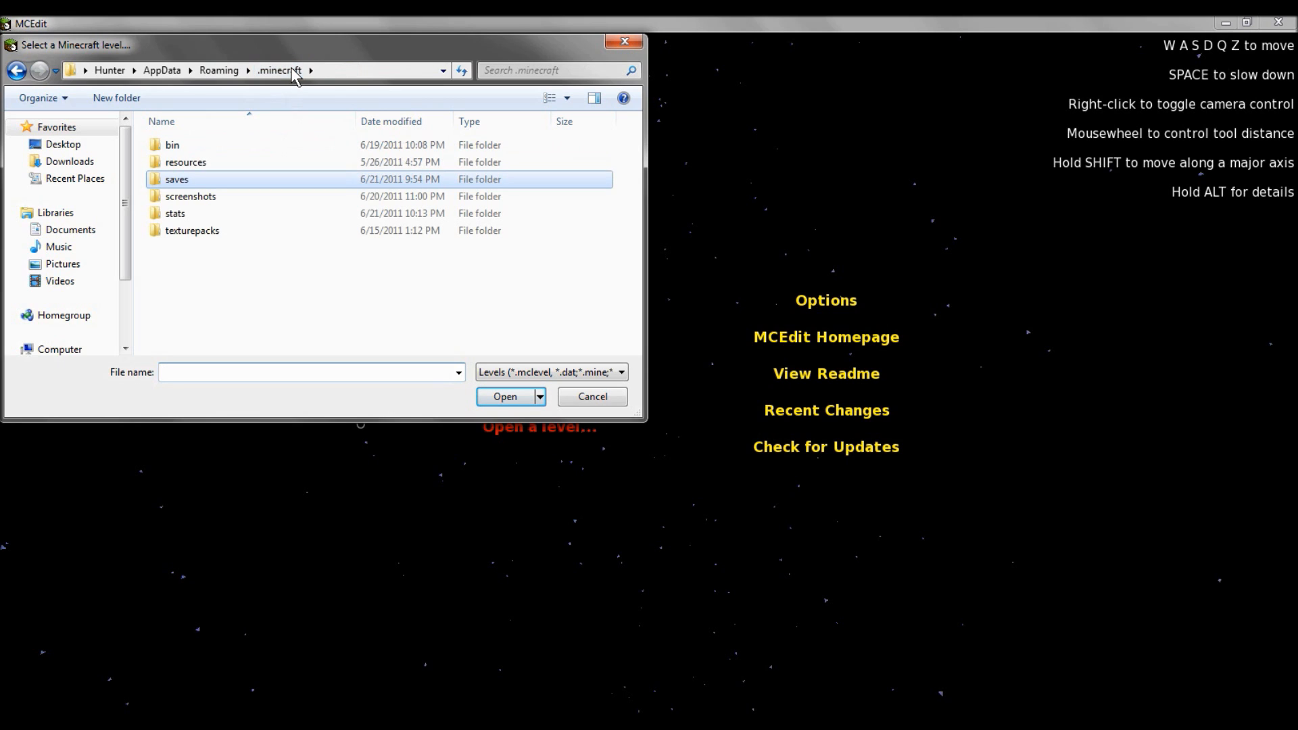
double_click(197, 180)
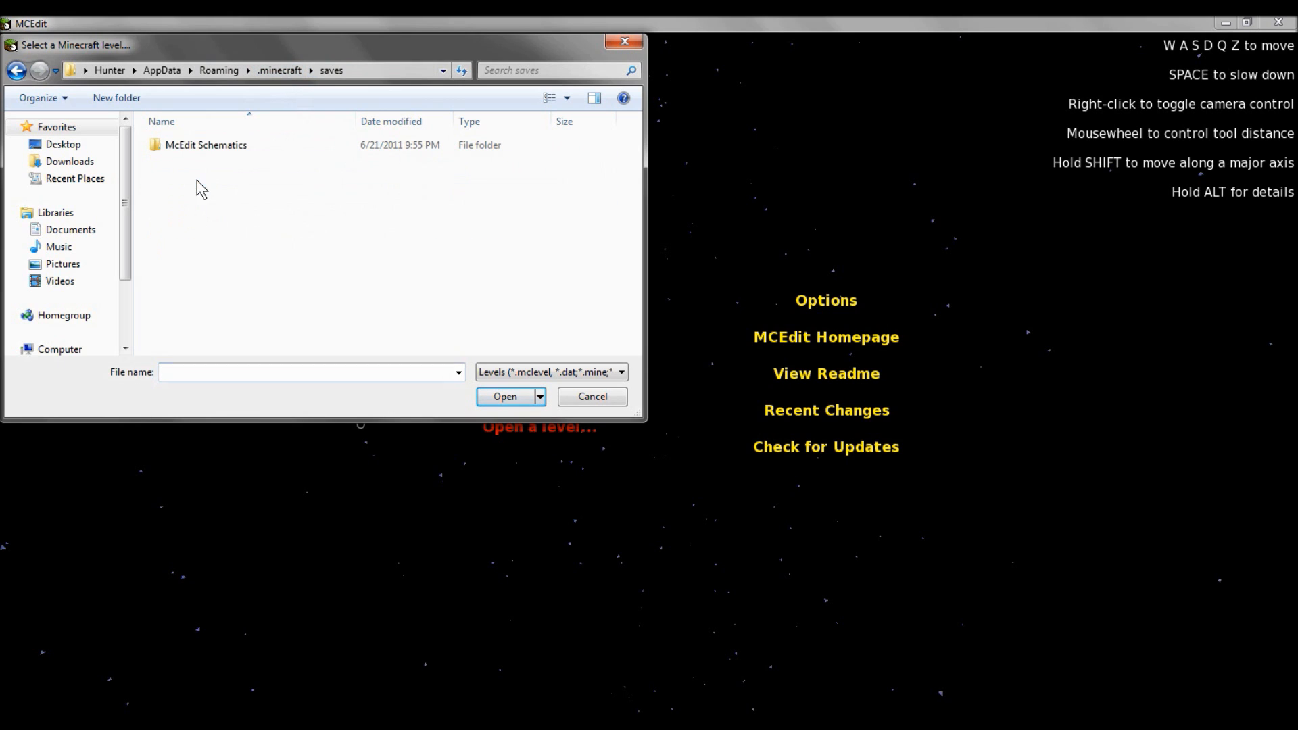
double_click(209, 146)
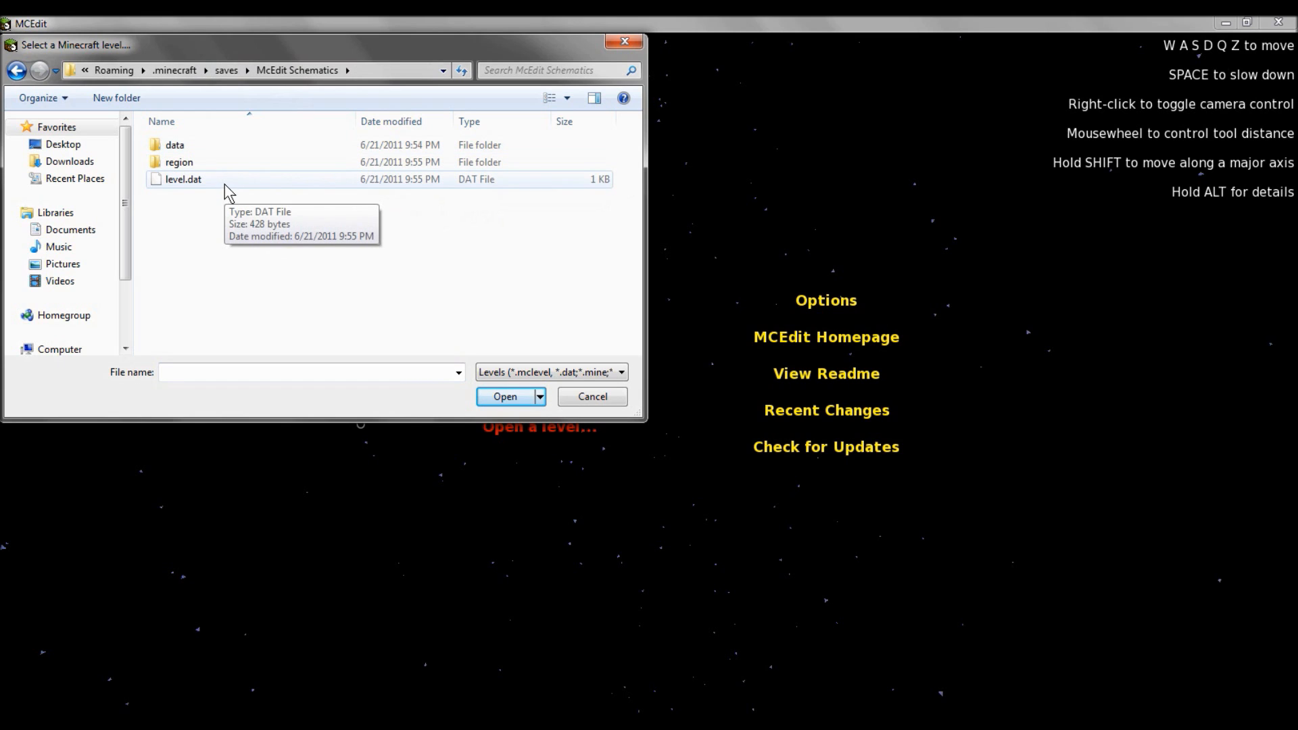
double_click(185, 180)
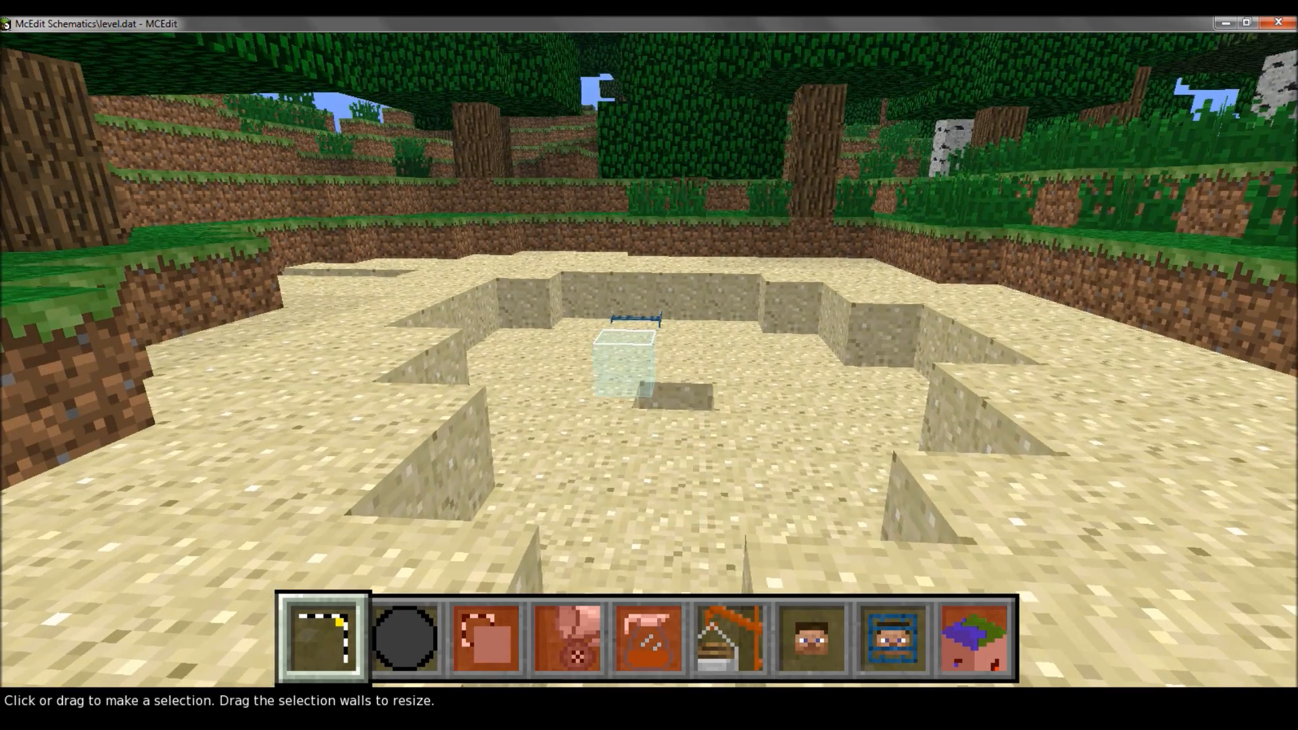
Fly around the loaded world to examine the sand pit, the player's head and the surrounding trees from several angles
right_click(633, 330)
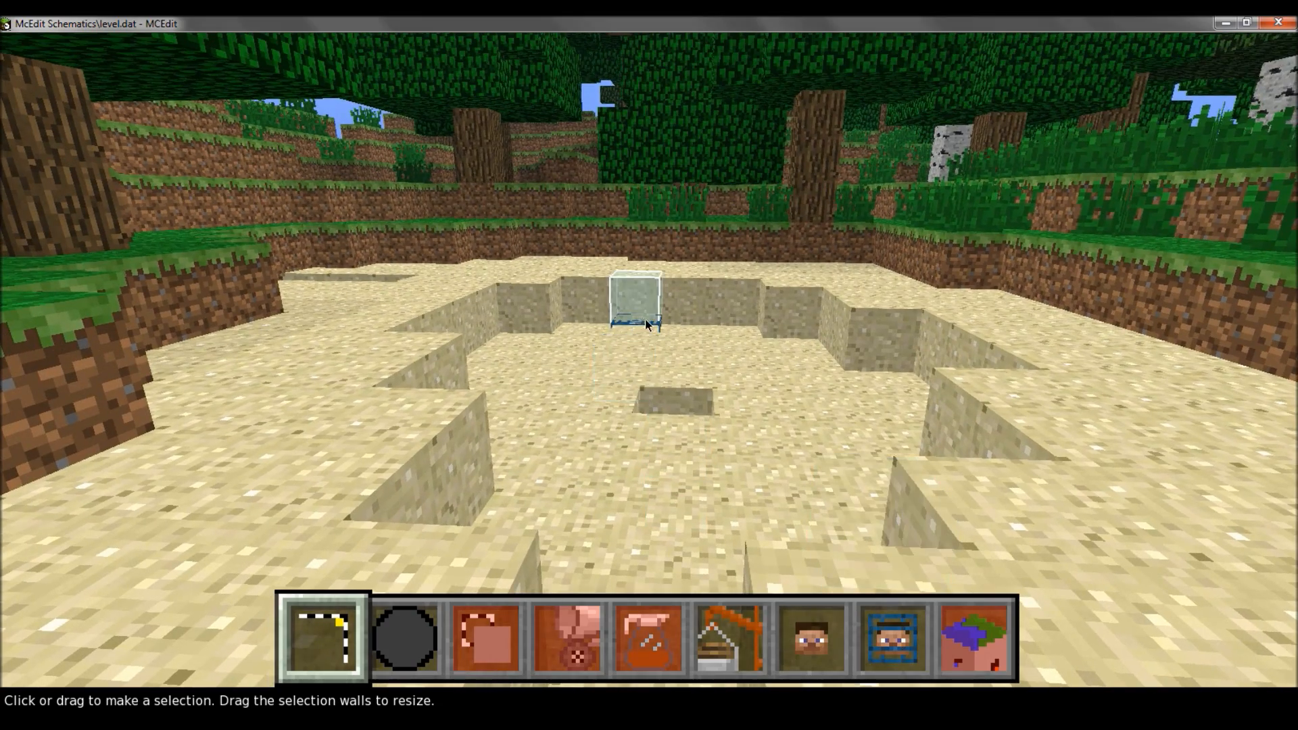
click(644, 325)
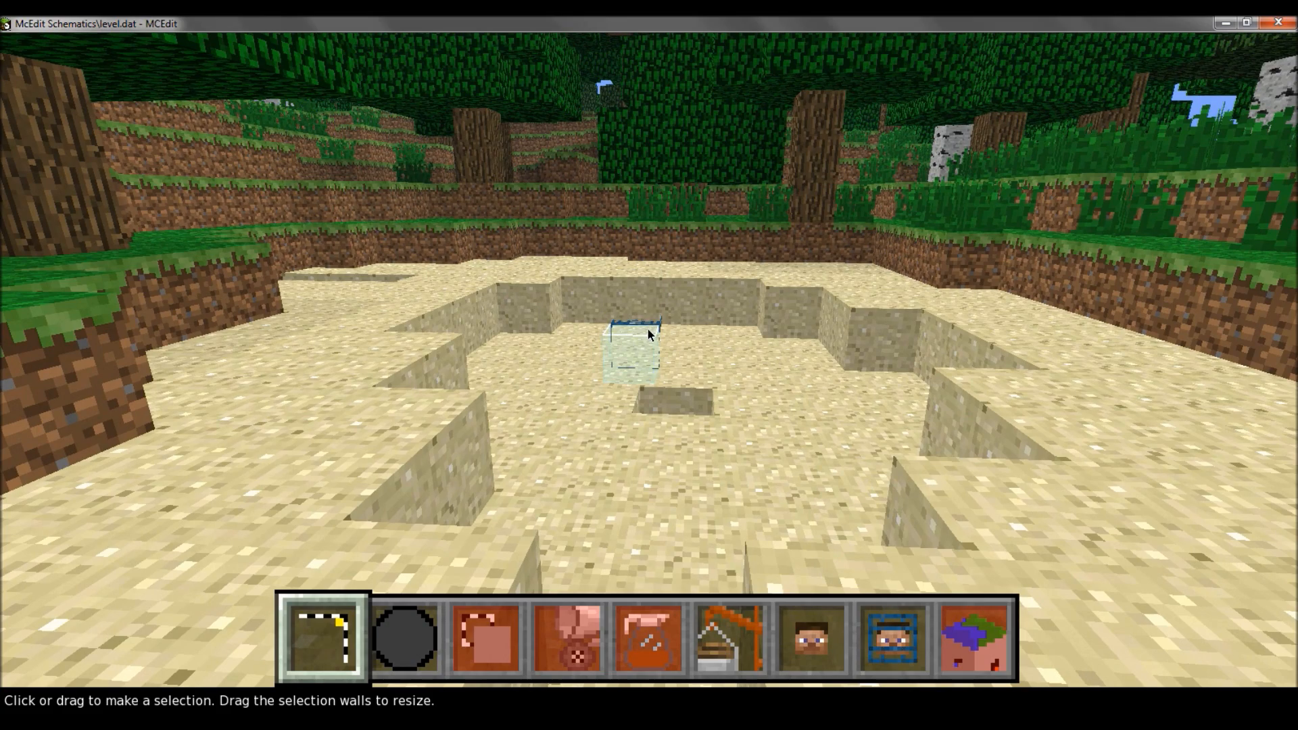
key(s)
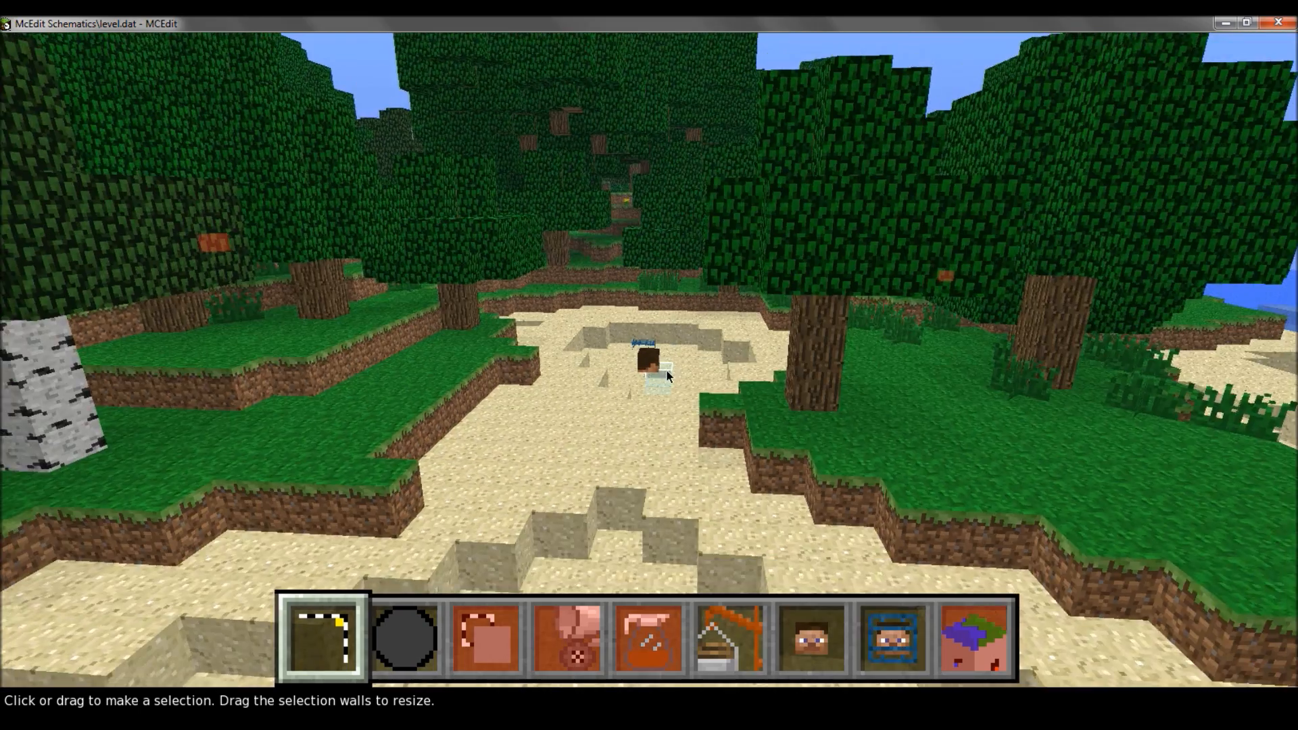
key(w)
key(w)
right_click(710, 404)
key(d)
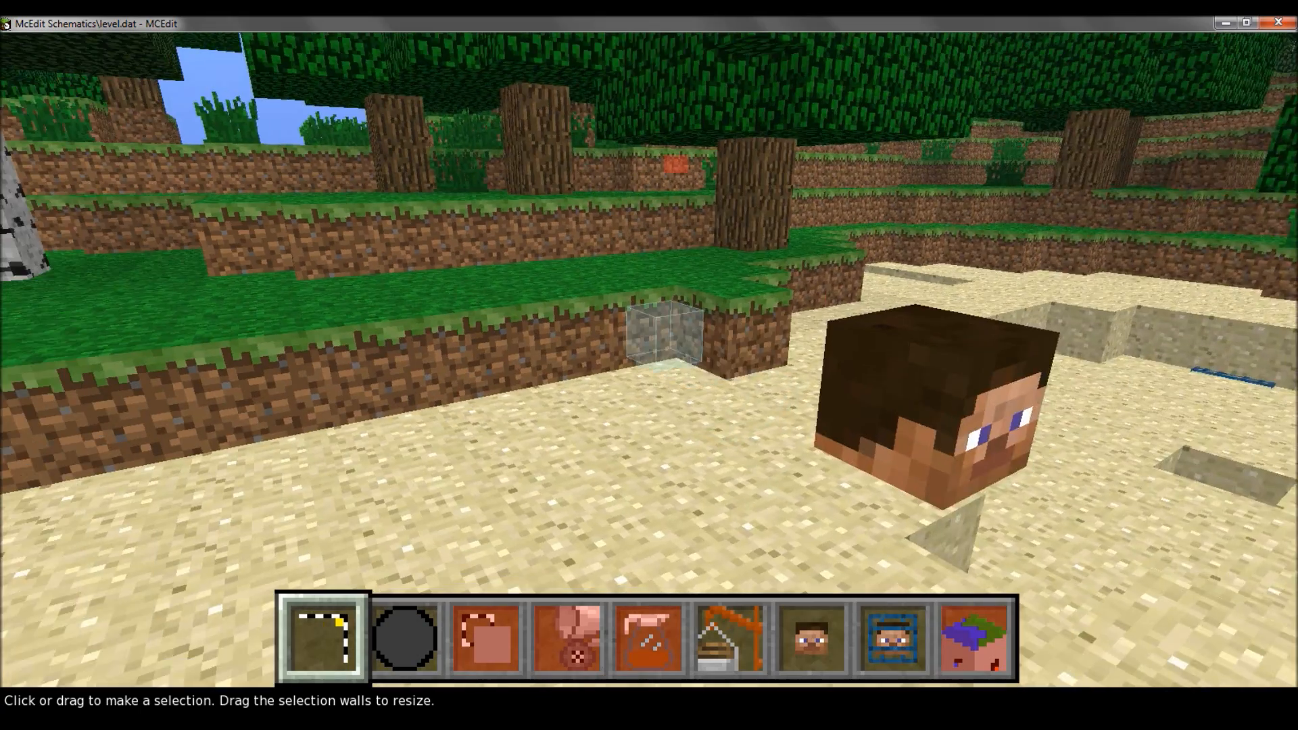
key(d)
key(a)
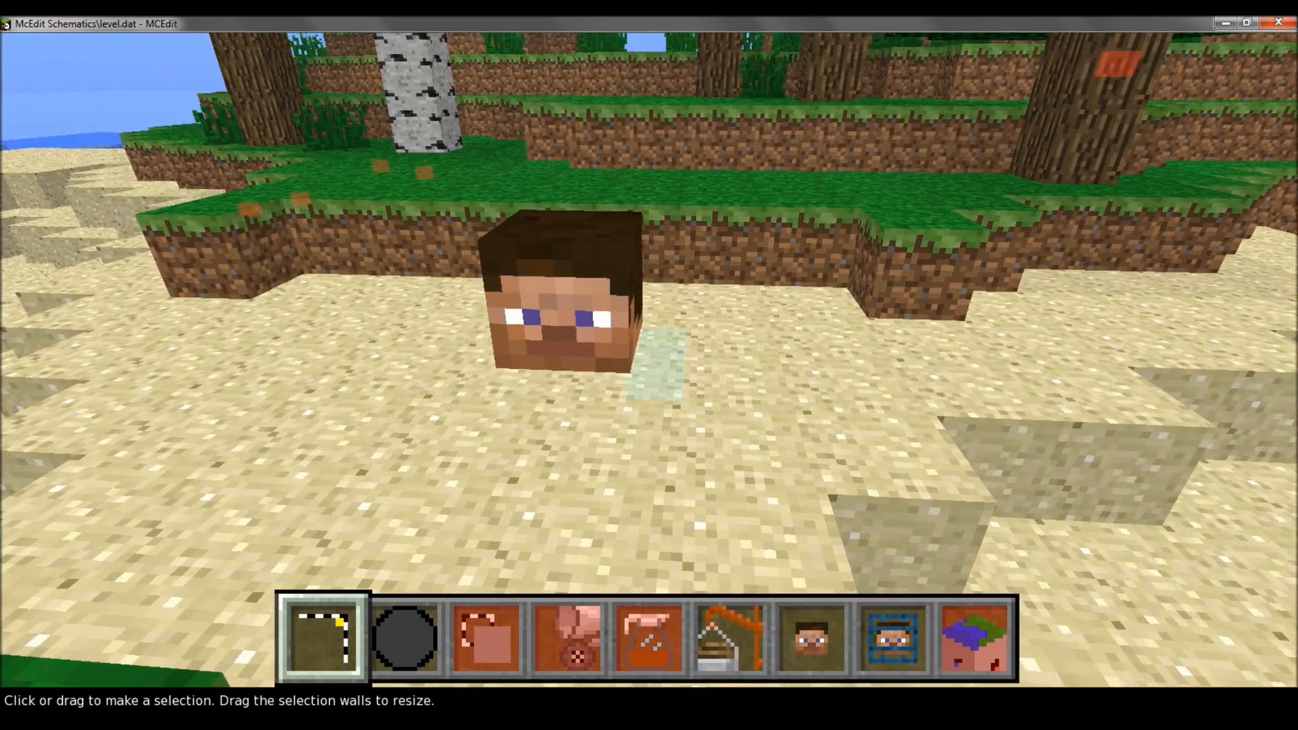
right_click(648, 365)
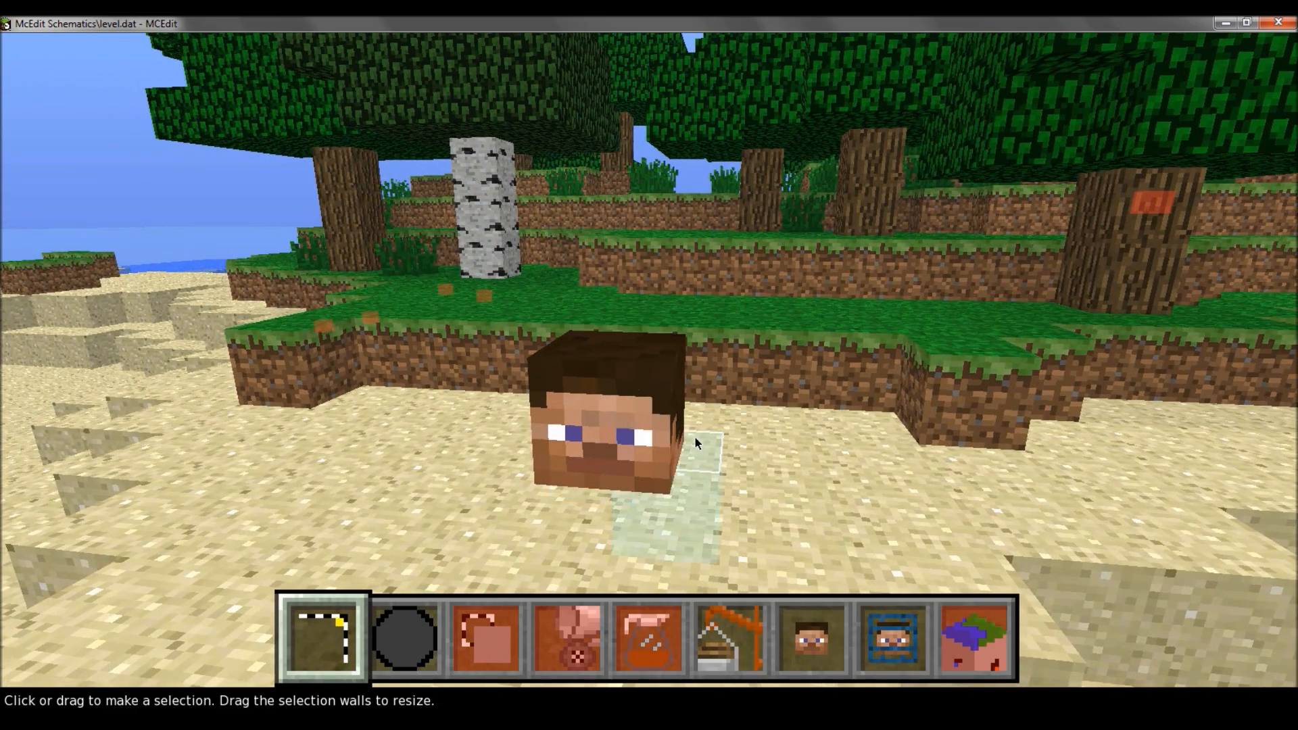
key(a)
right_click(745, 455)
key(a)
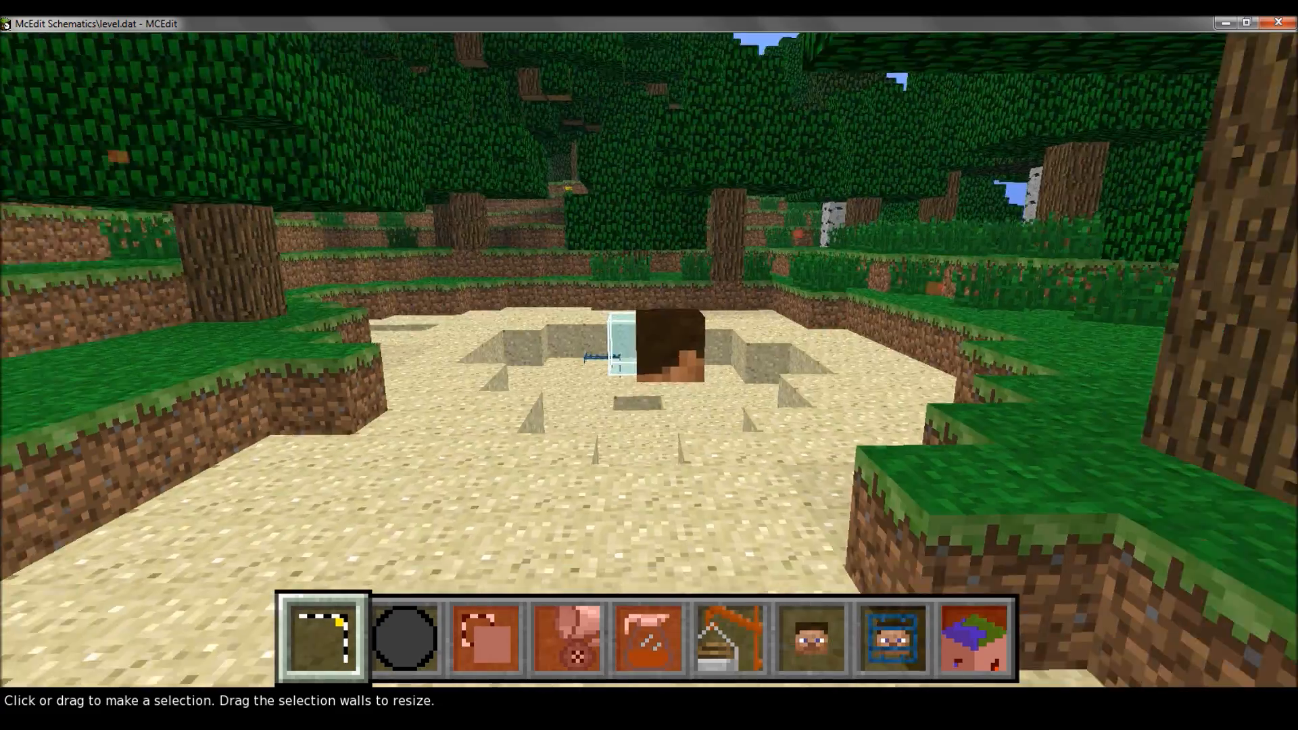
key(s)
key(s)
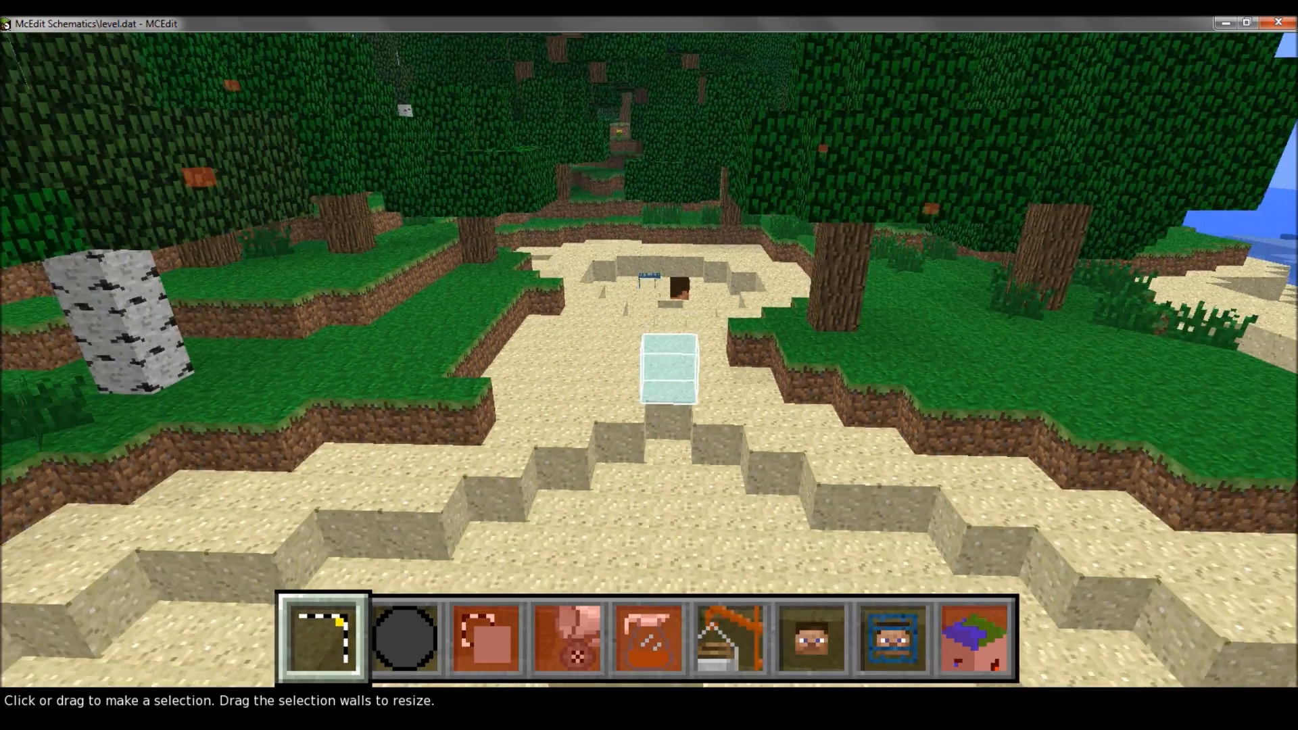
key(s)
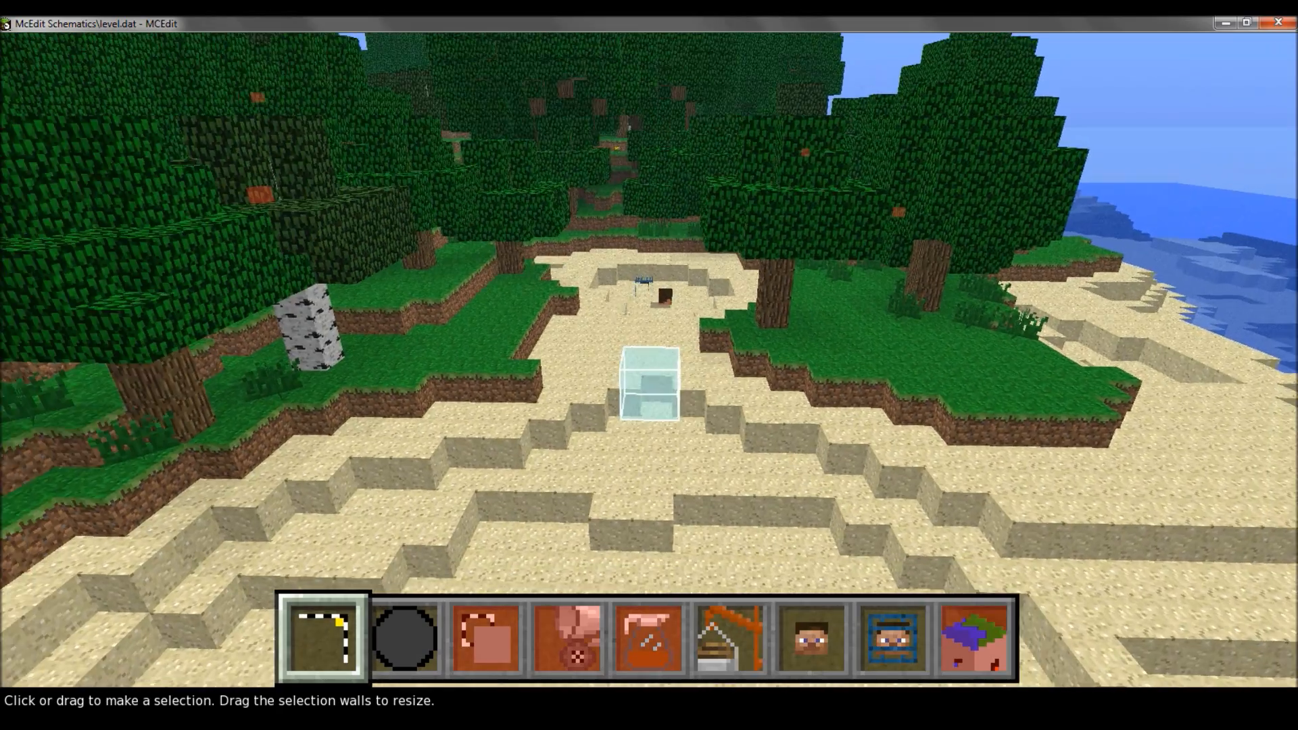
right_click(649, 365)
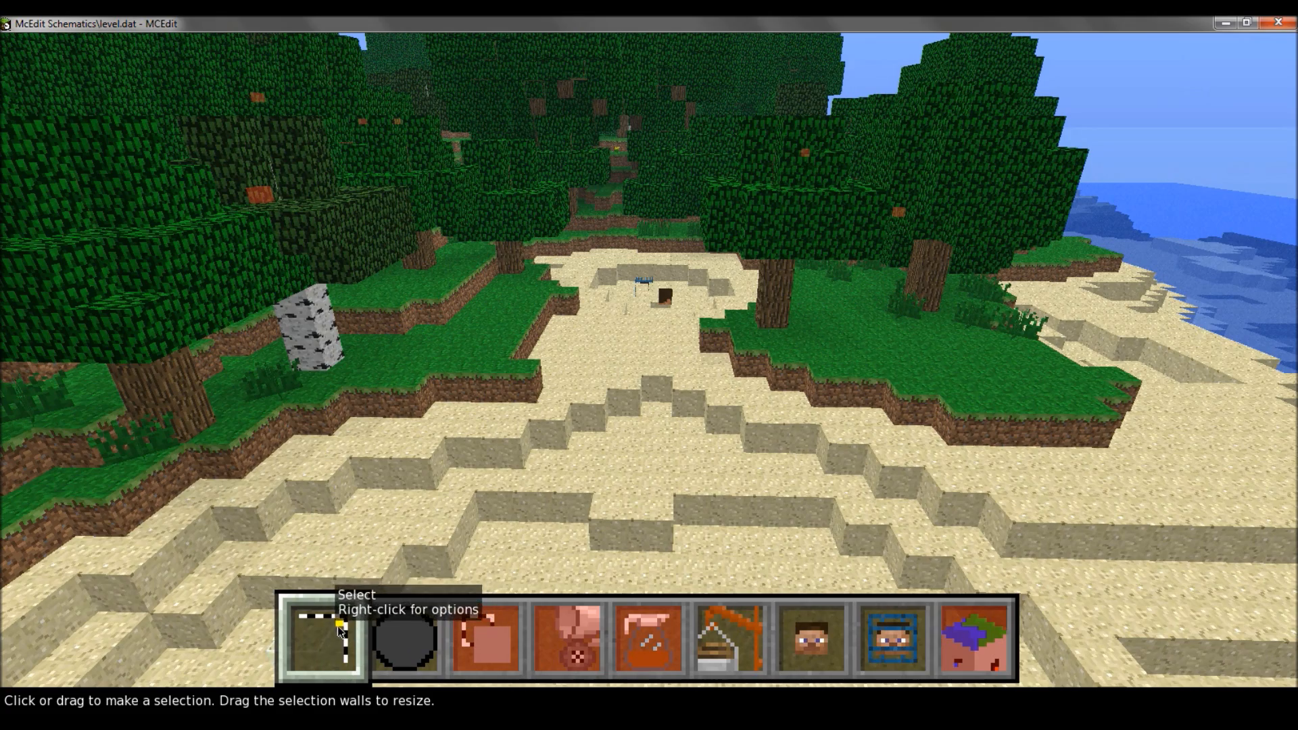
Select a straight row of sand blocks, 1W x 8L x 1H, on the beach in front of the grassy mound
key(d)
key(s)
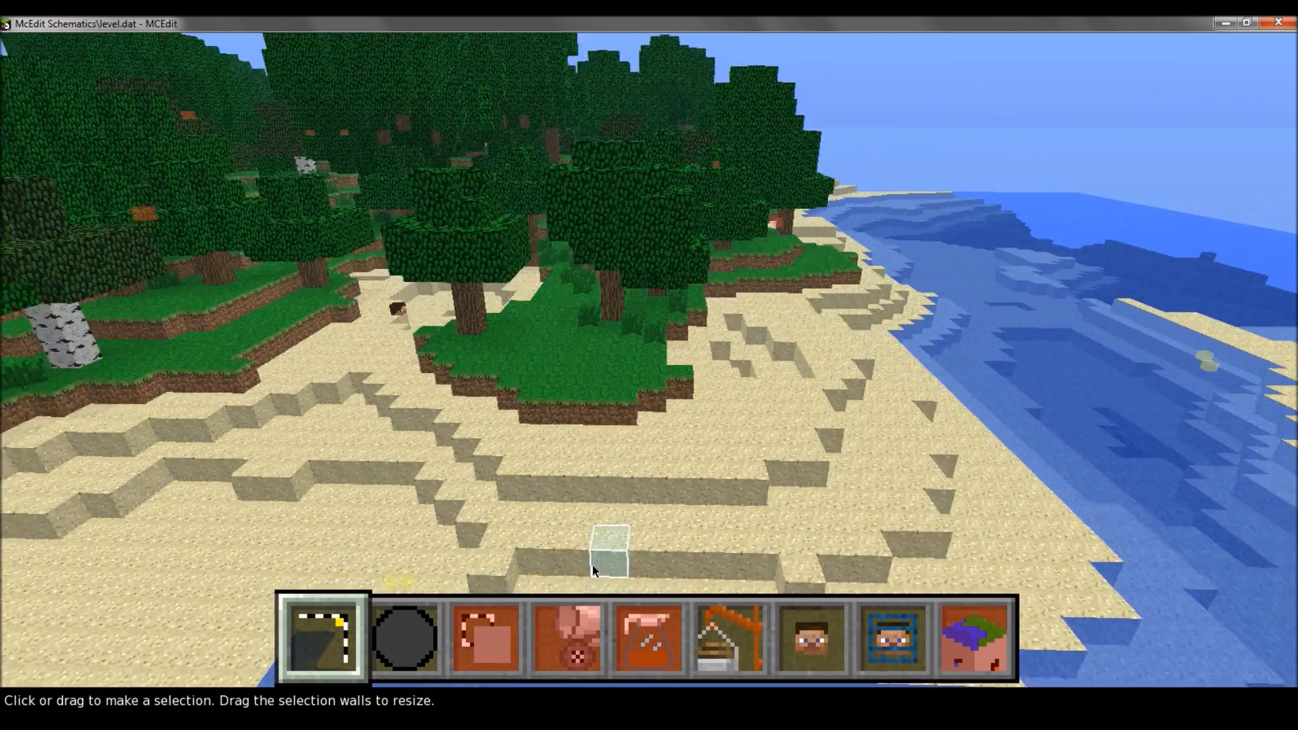
key(a)
key(w)
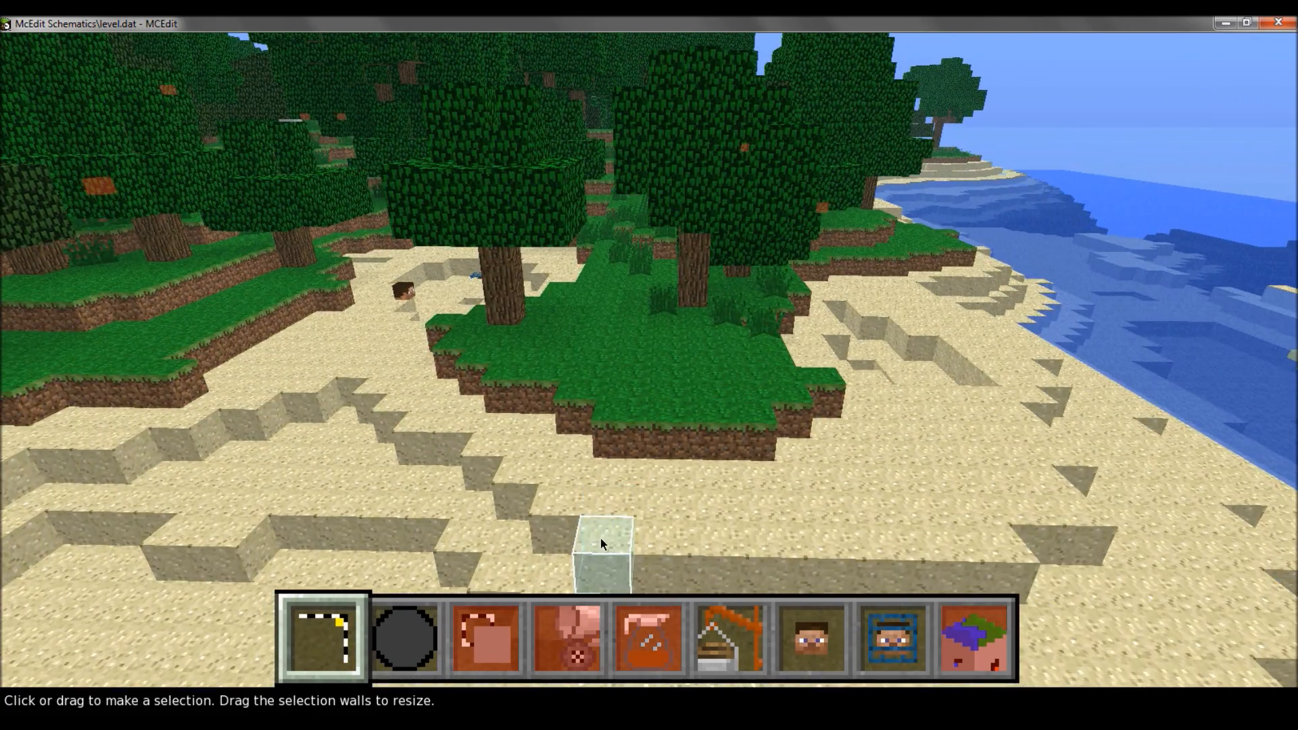
click(606, 538)
key(d)
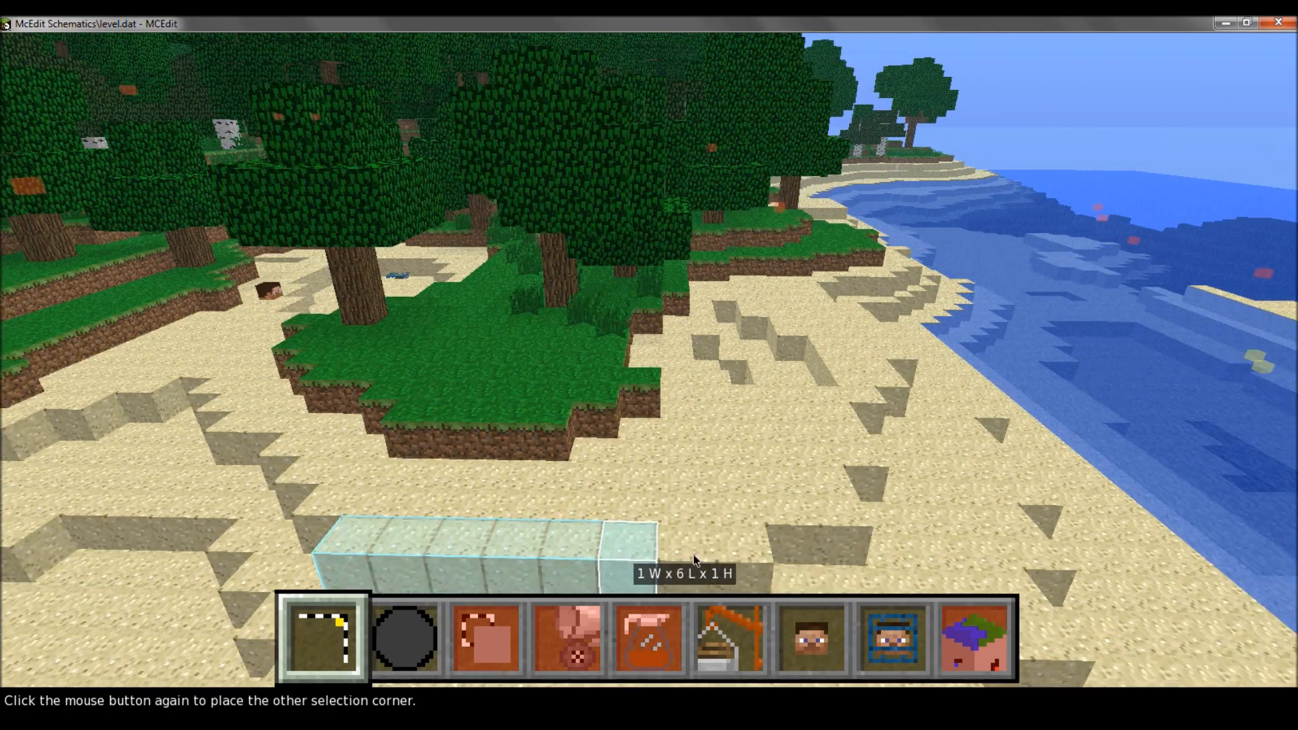
click(703, 554)
key(a)
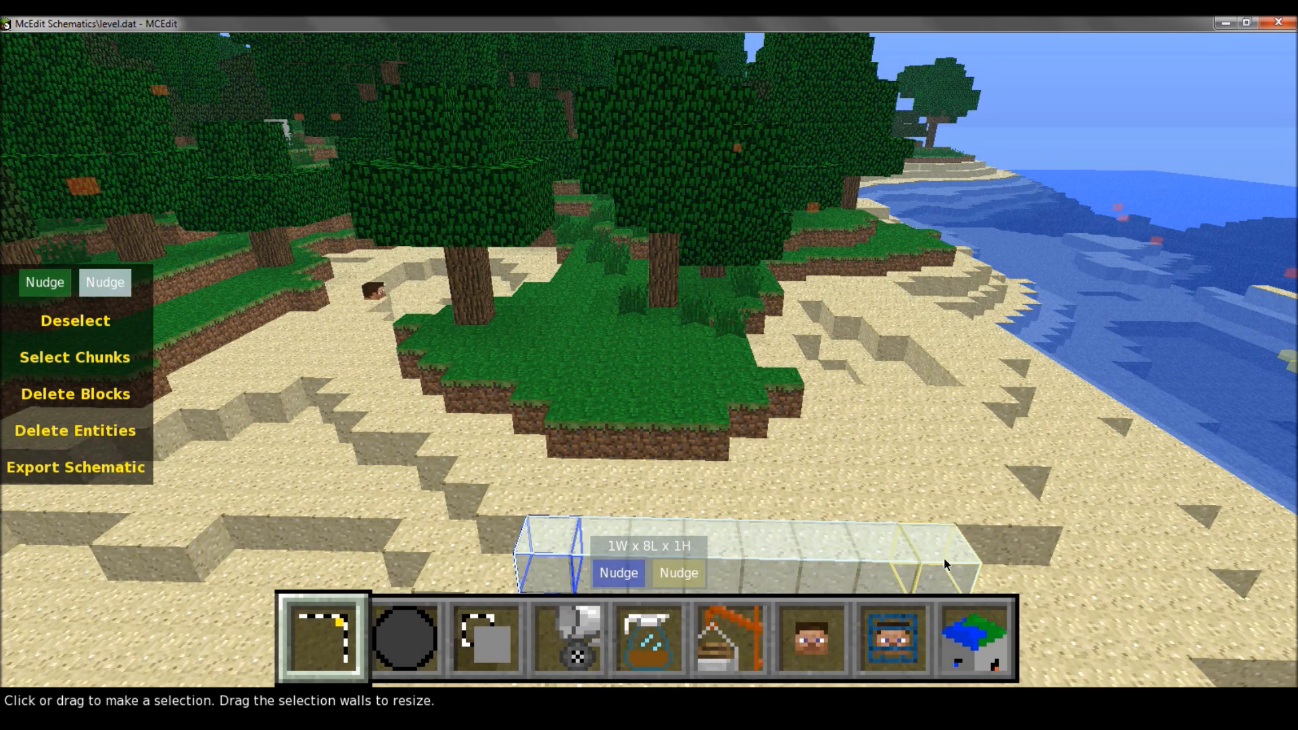
Delete the blocks in the selected 1W x 8L x 1H row of beach sand
key(s)
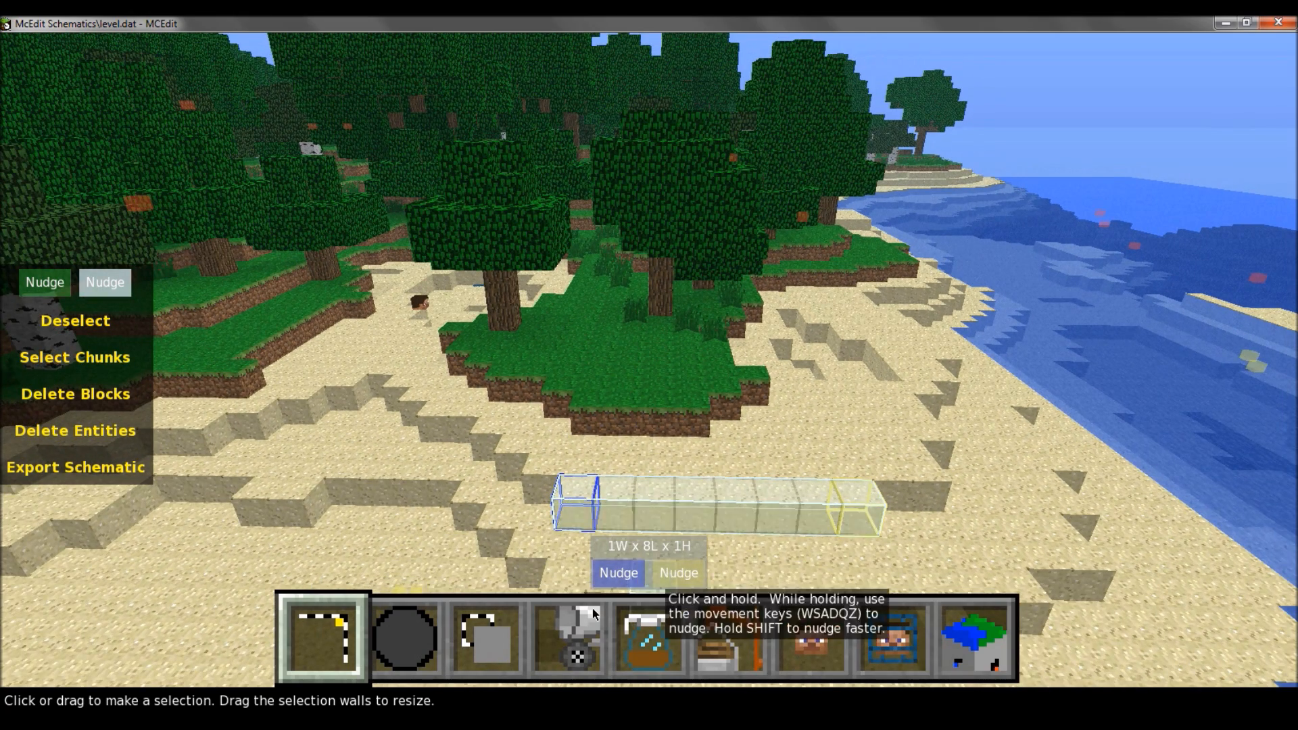
key(w)
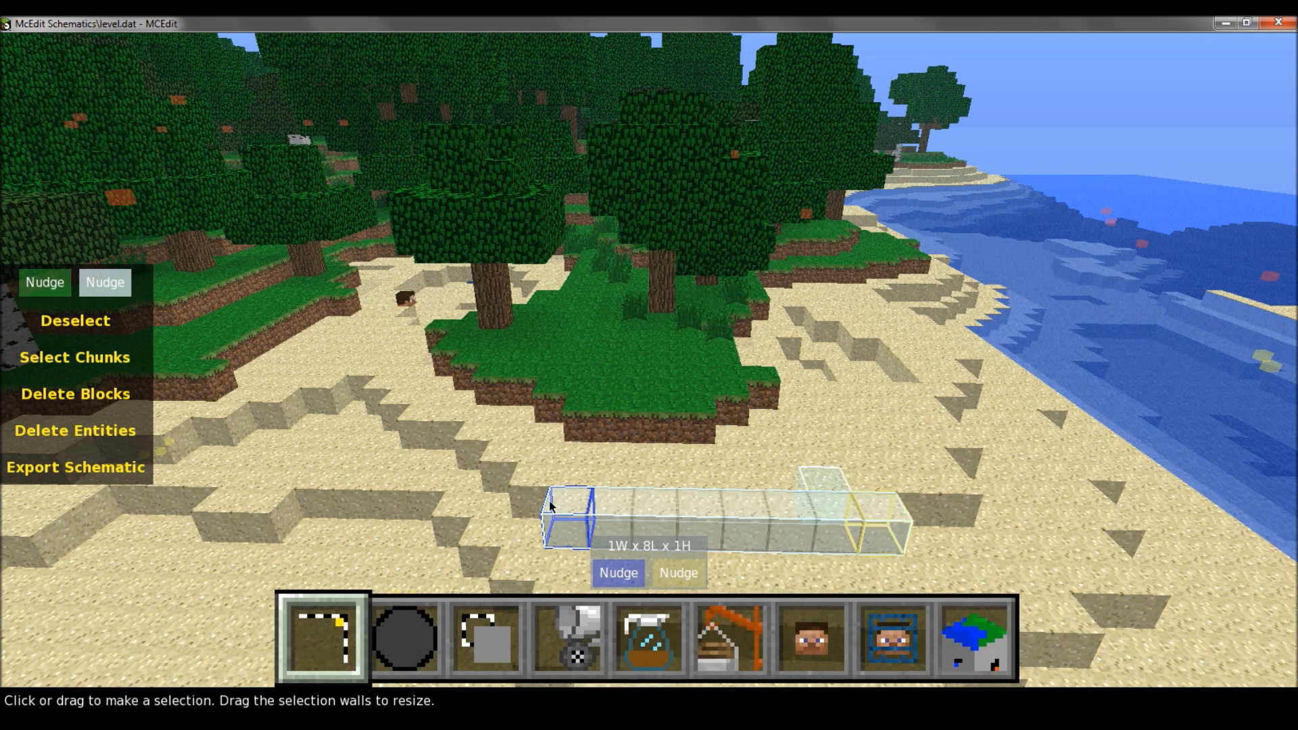
click(70, 403)
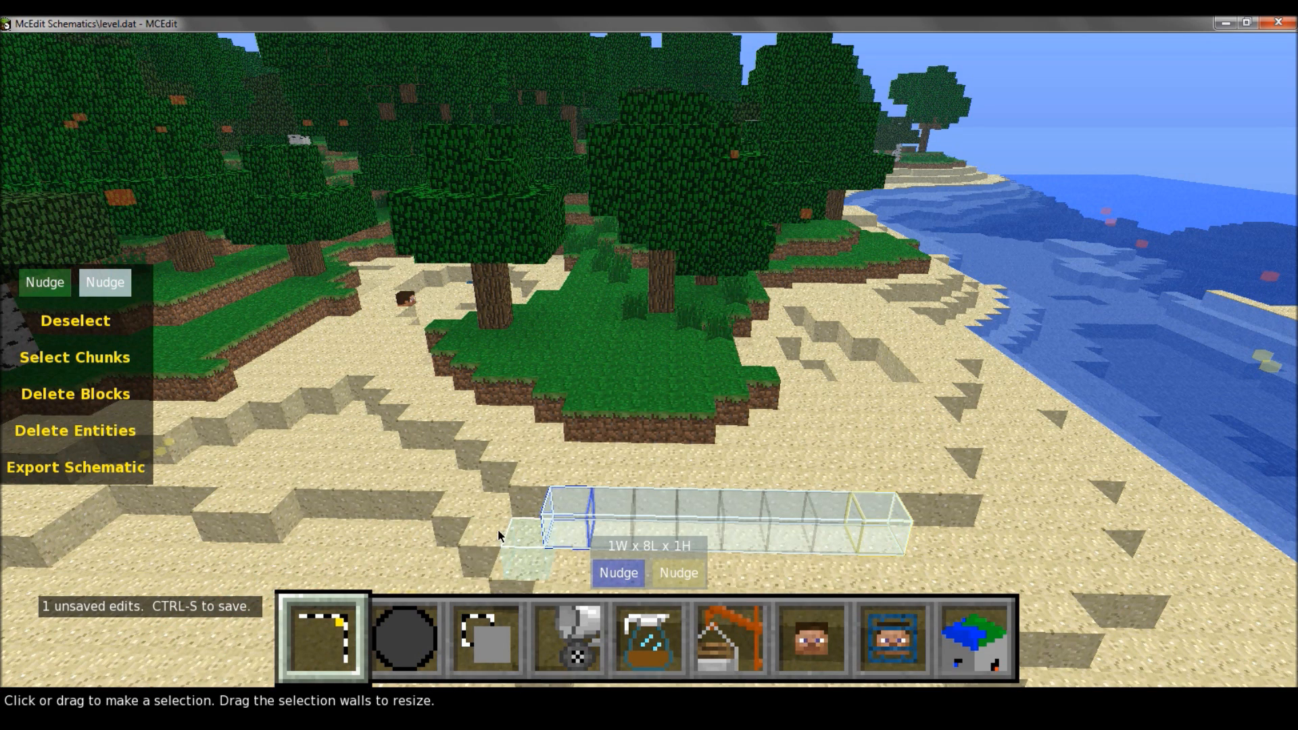
Select a 2W x 3L x 1H patch of sand, then replace it with a 1W x 4L x 1H row along the grassy mound's edge
drag(557, 454, 615, 497)
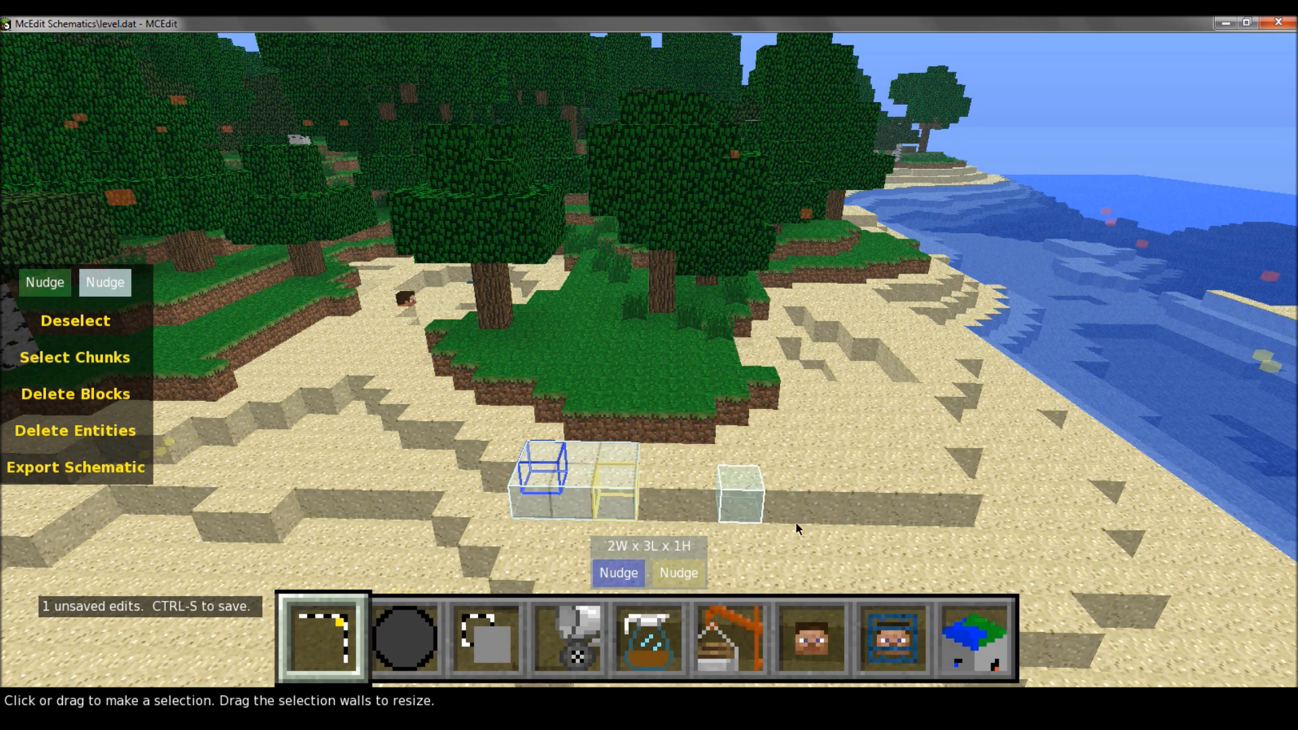
click(579, 418)
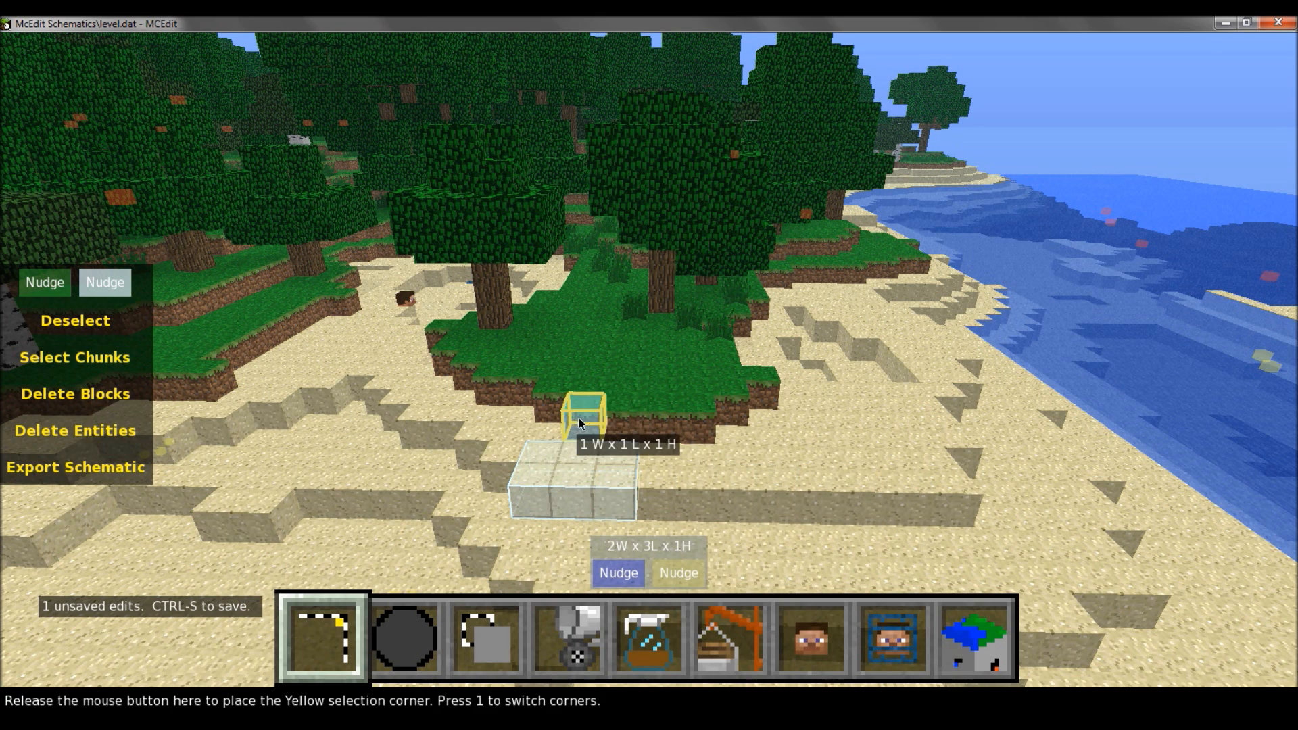
click(701, 428)
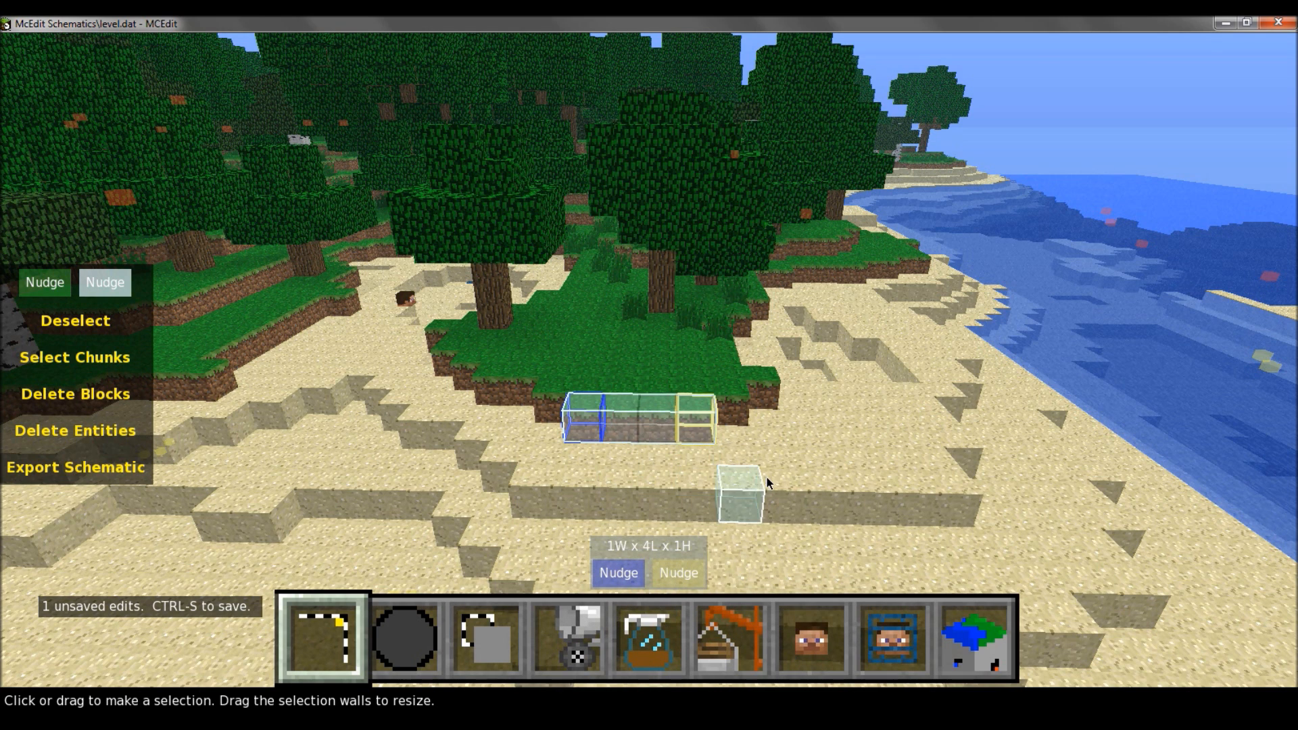
Select a 1W x 4L x 1H row of blocks on the sand at the near edge of the pond
key(a)
key(w)
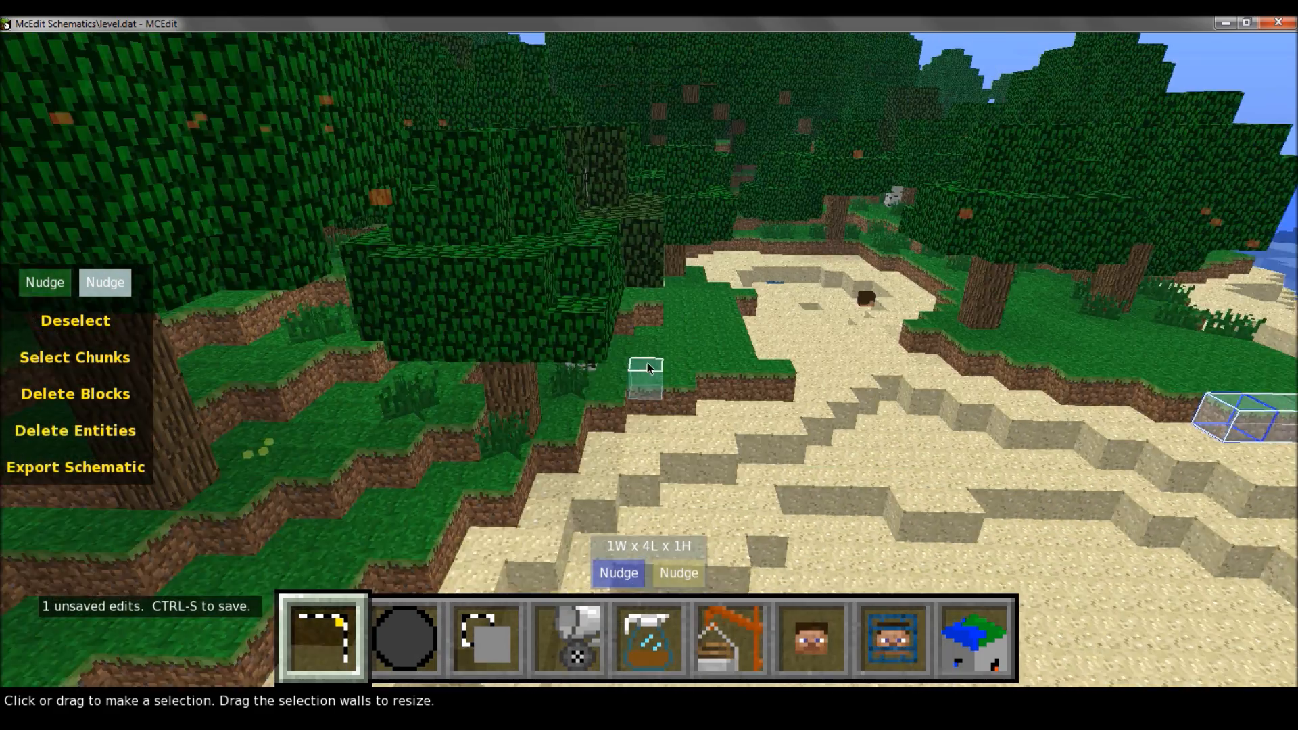
key(a)
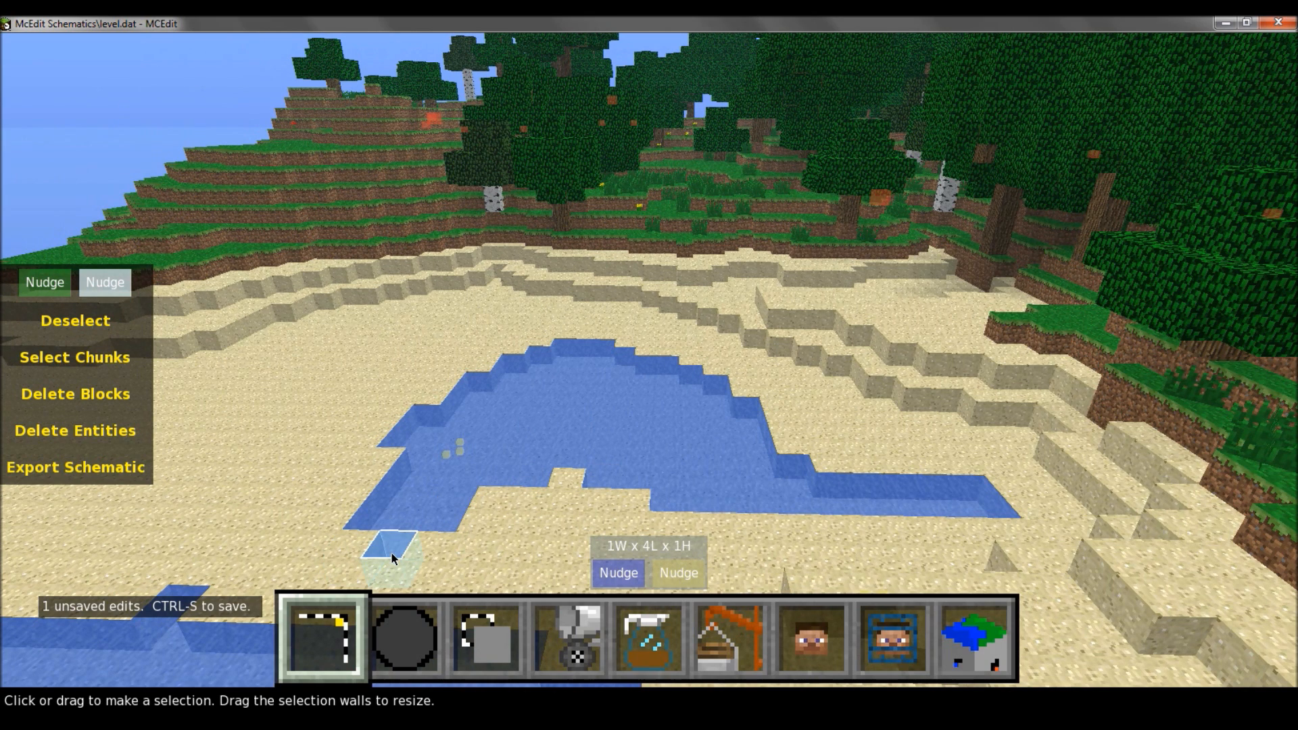
click(393, 559)
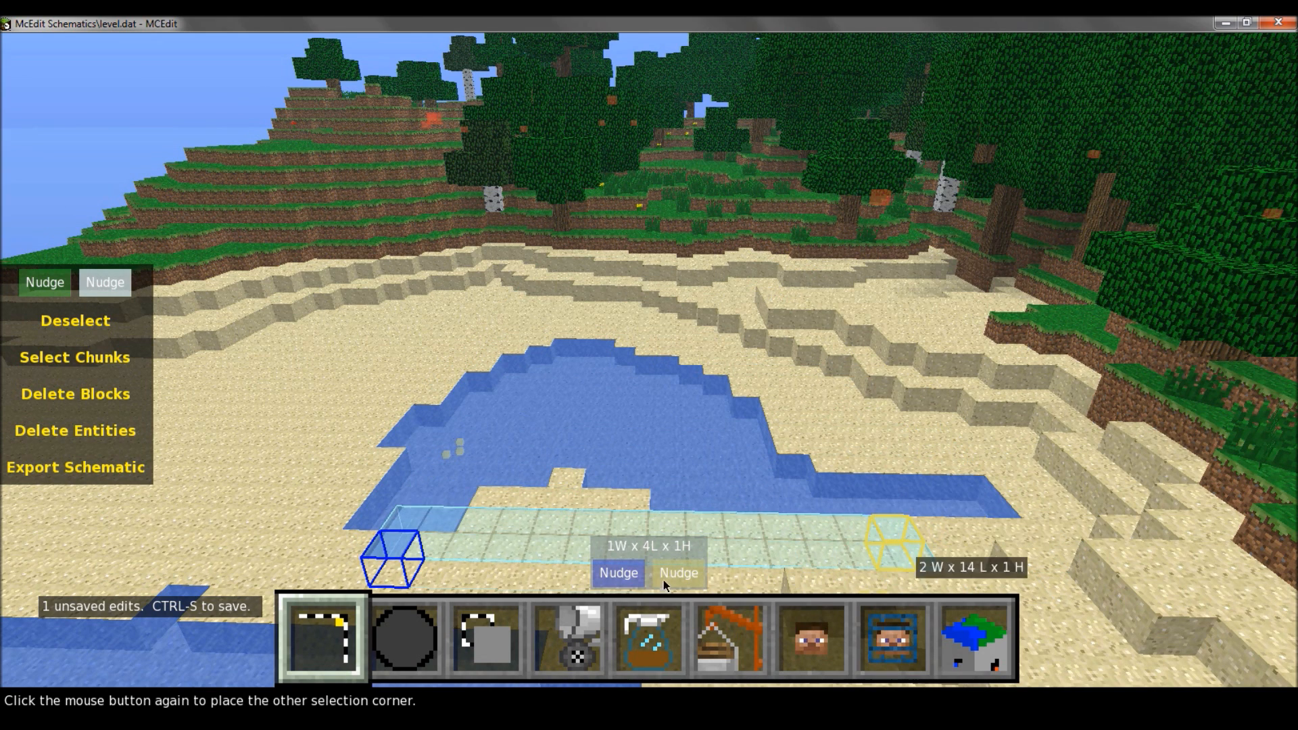
click(481, 549)
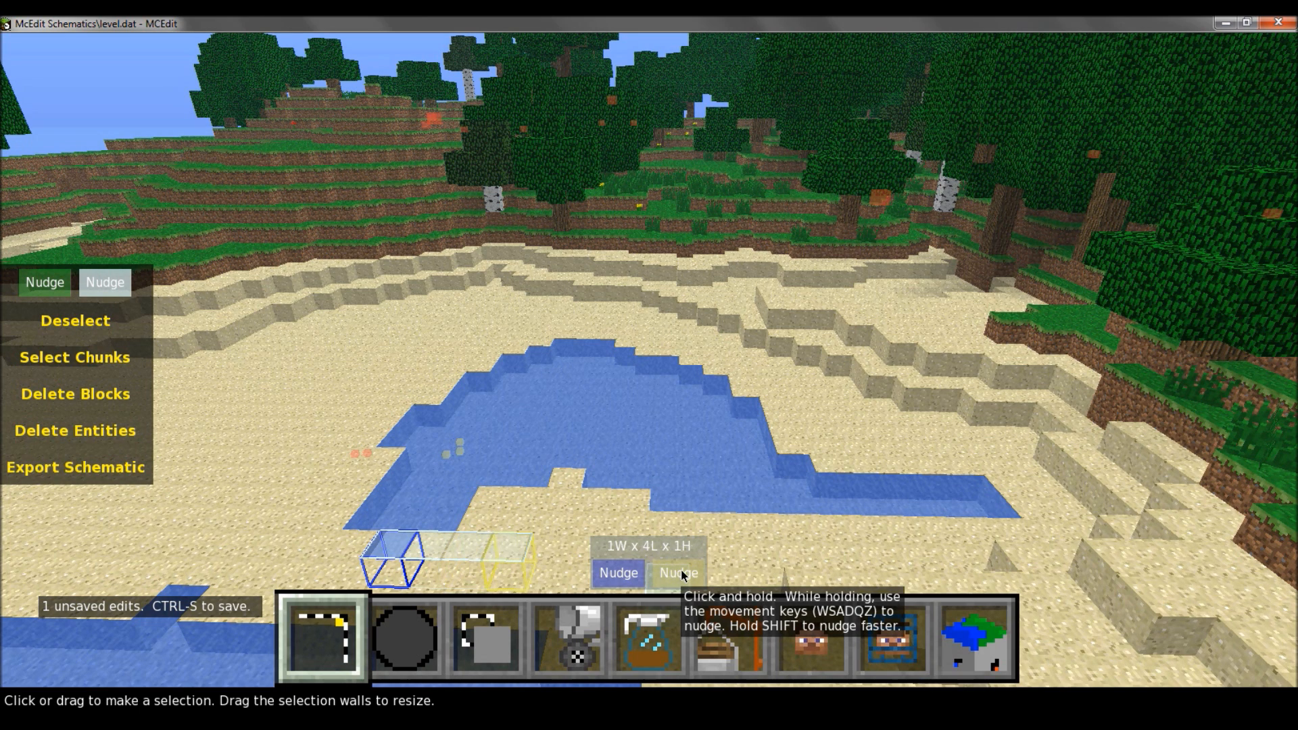
Nudge the yellow selection corner along the pond's near edge until the selection is 1W x 18L x 1H
key(d)
key(a)
key(d)
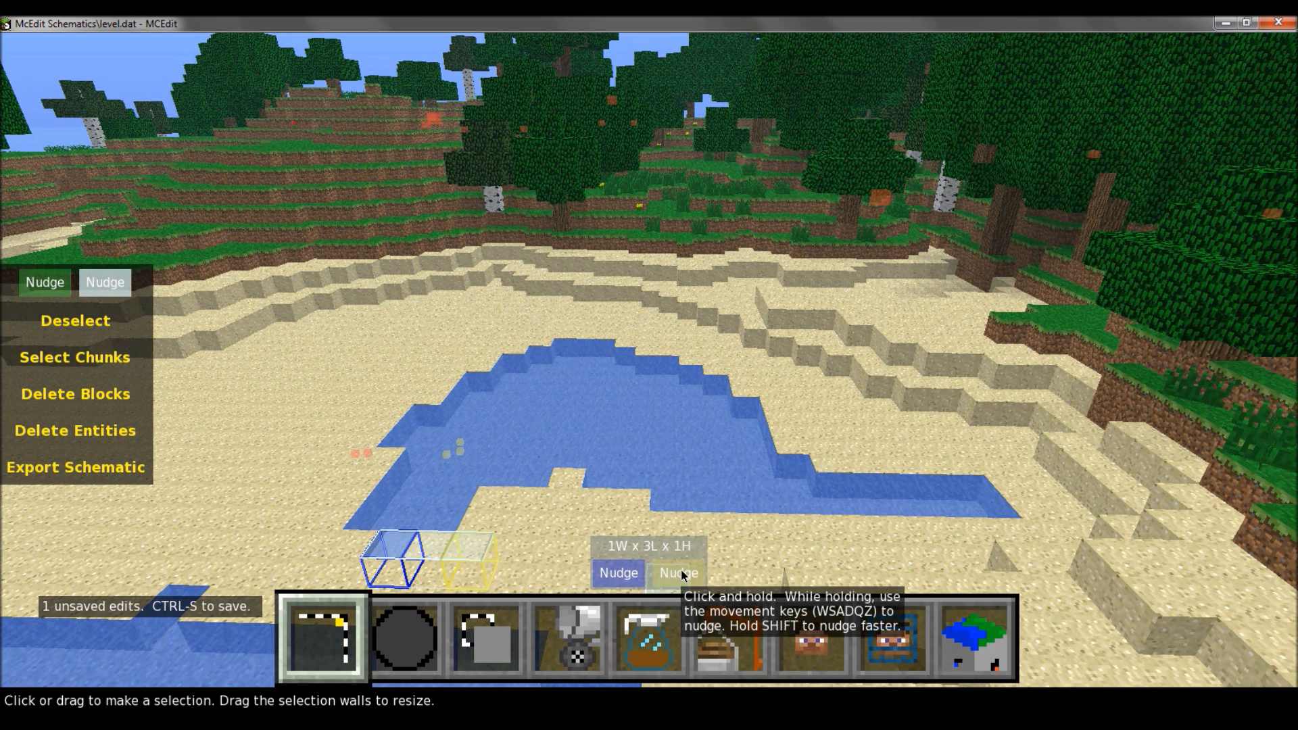
key(a)
key(d)
key(a)
key(d)
key(d)
key(d)
key(d)
key(d)
key(d)
key(d)
key(d)
key(d)
key(d)
key(d)
key(d)
key(d)
key(d)
key(d)
key(d)
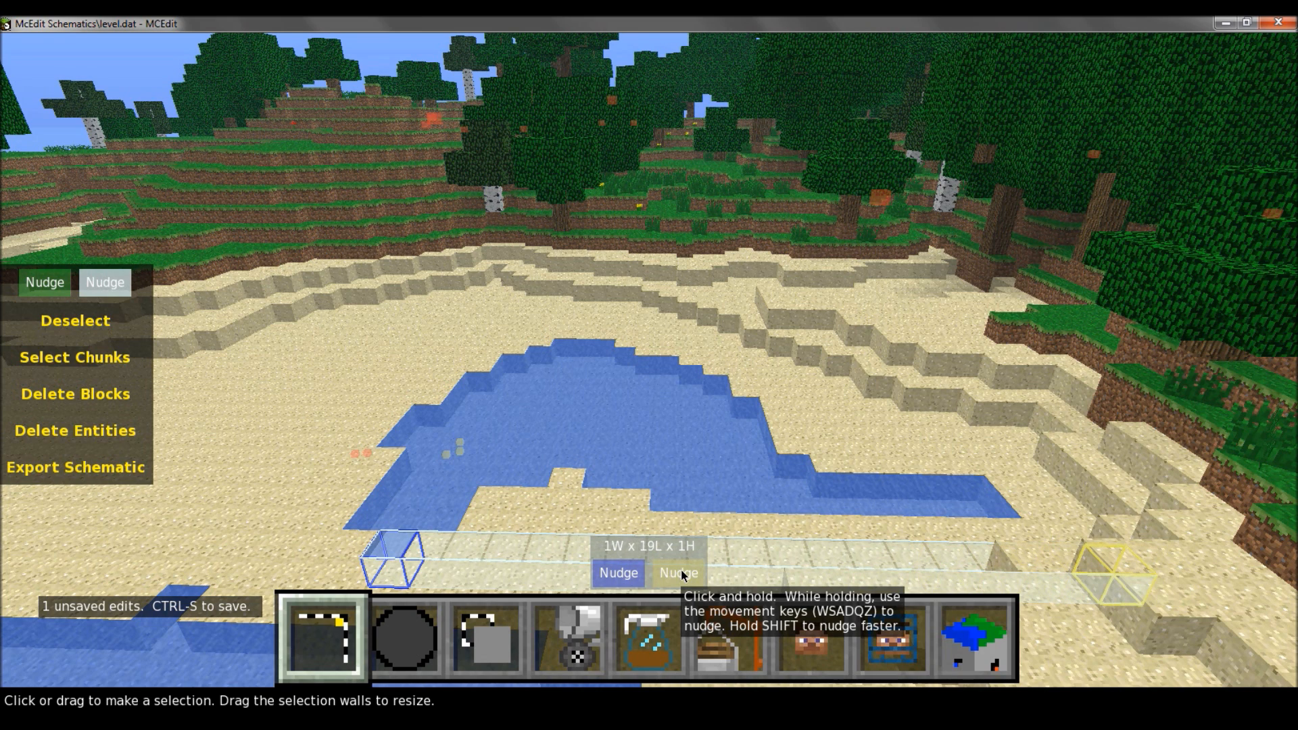
key(a)
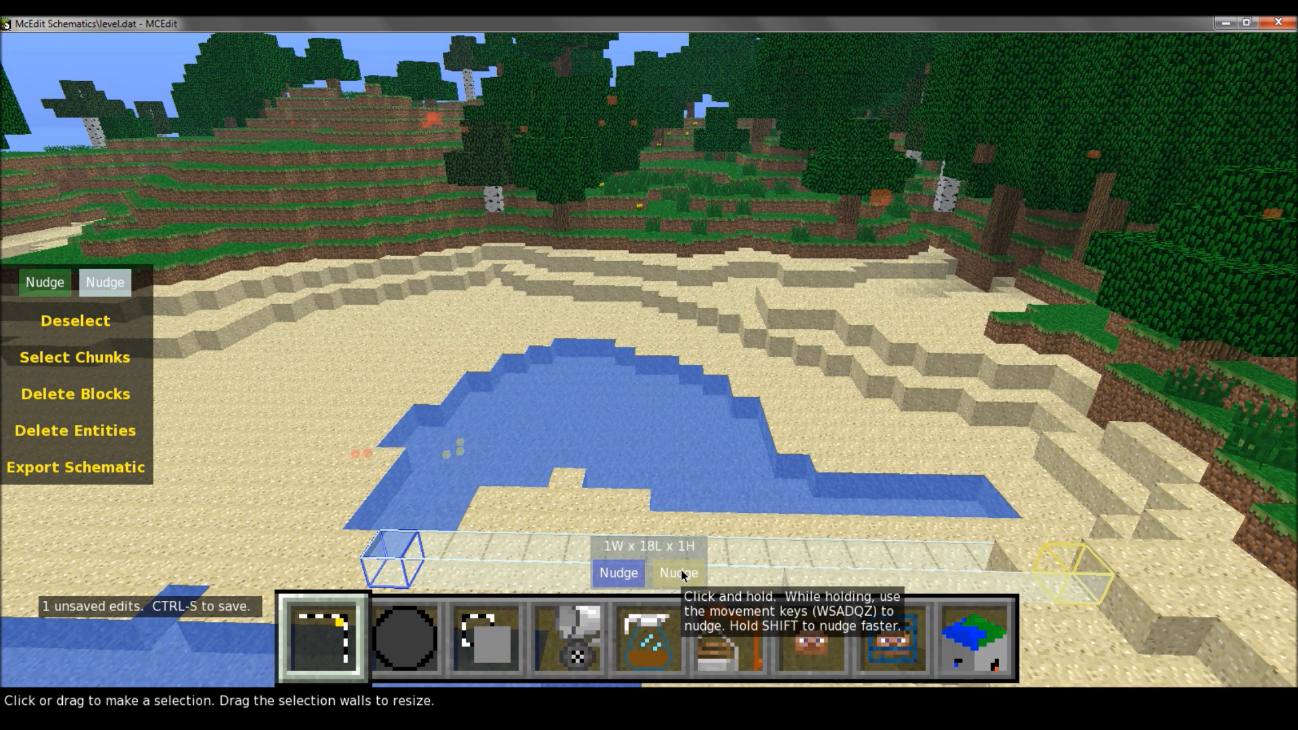
Nudge the yellow corner across the pond to widen the selection to 16W x 18L x 1H
key(w)
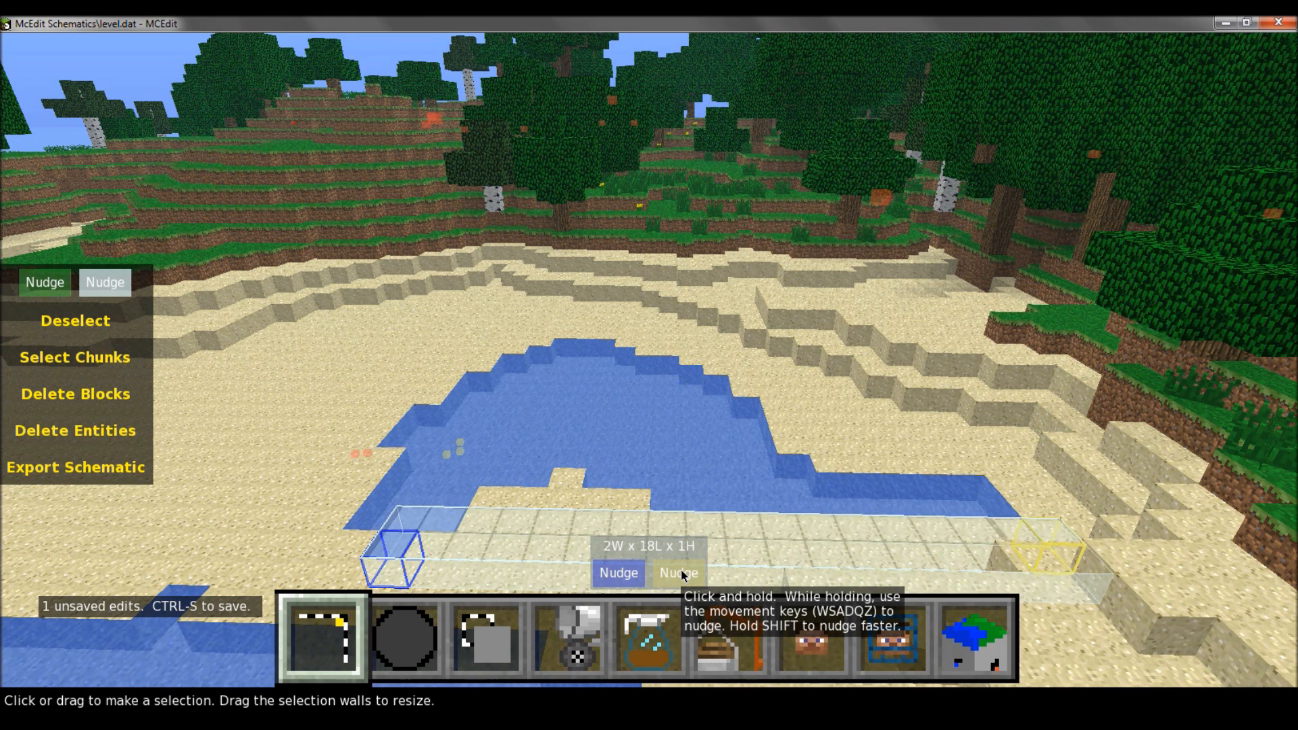
key(w)
key(w)
key(w)
key(w)
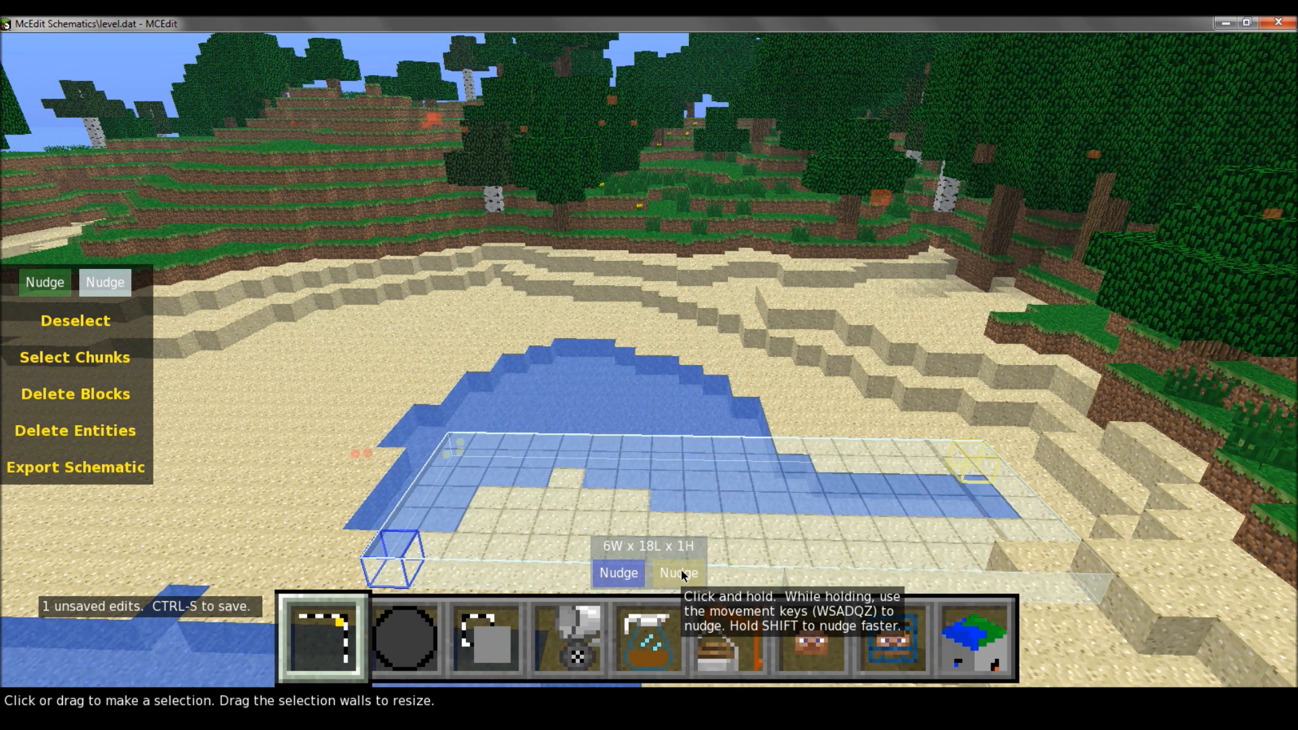
key(w)
key(w)
key(w)
key(w)
key(w)
key(w)
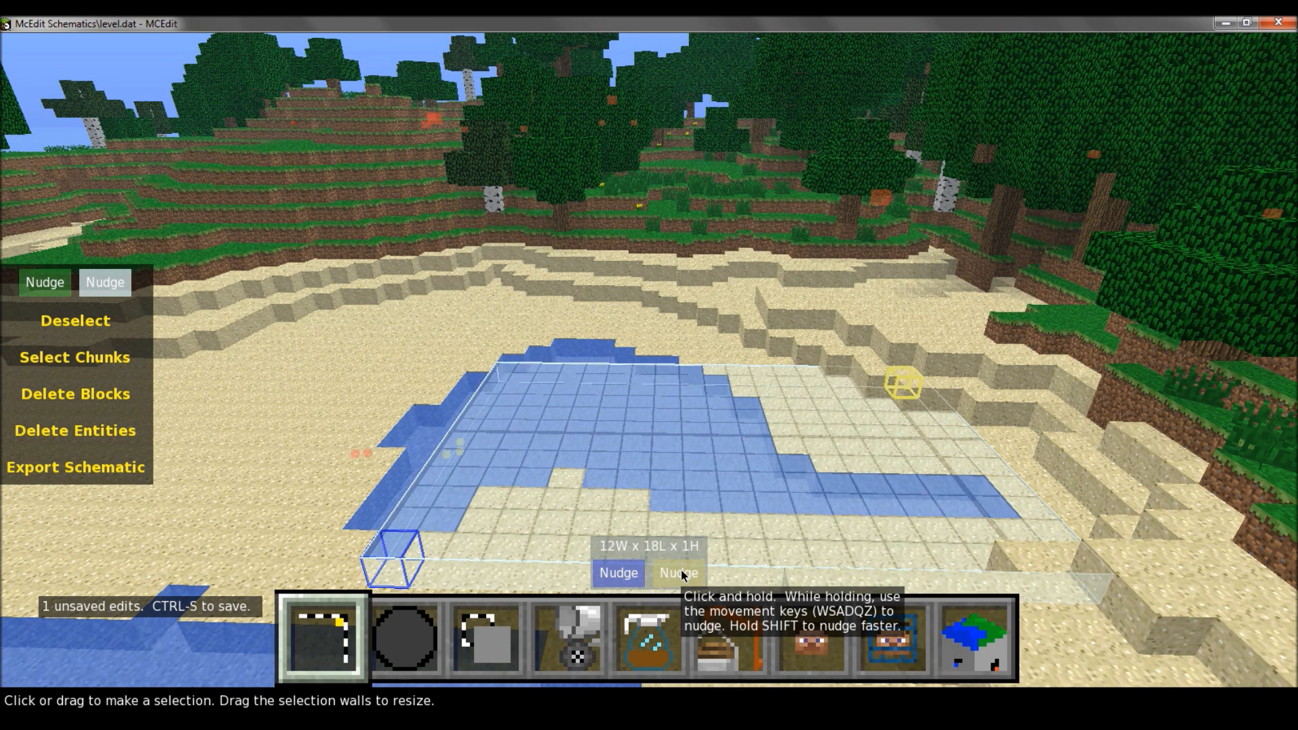
key(w)
key(w)
key(w)
key(w)
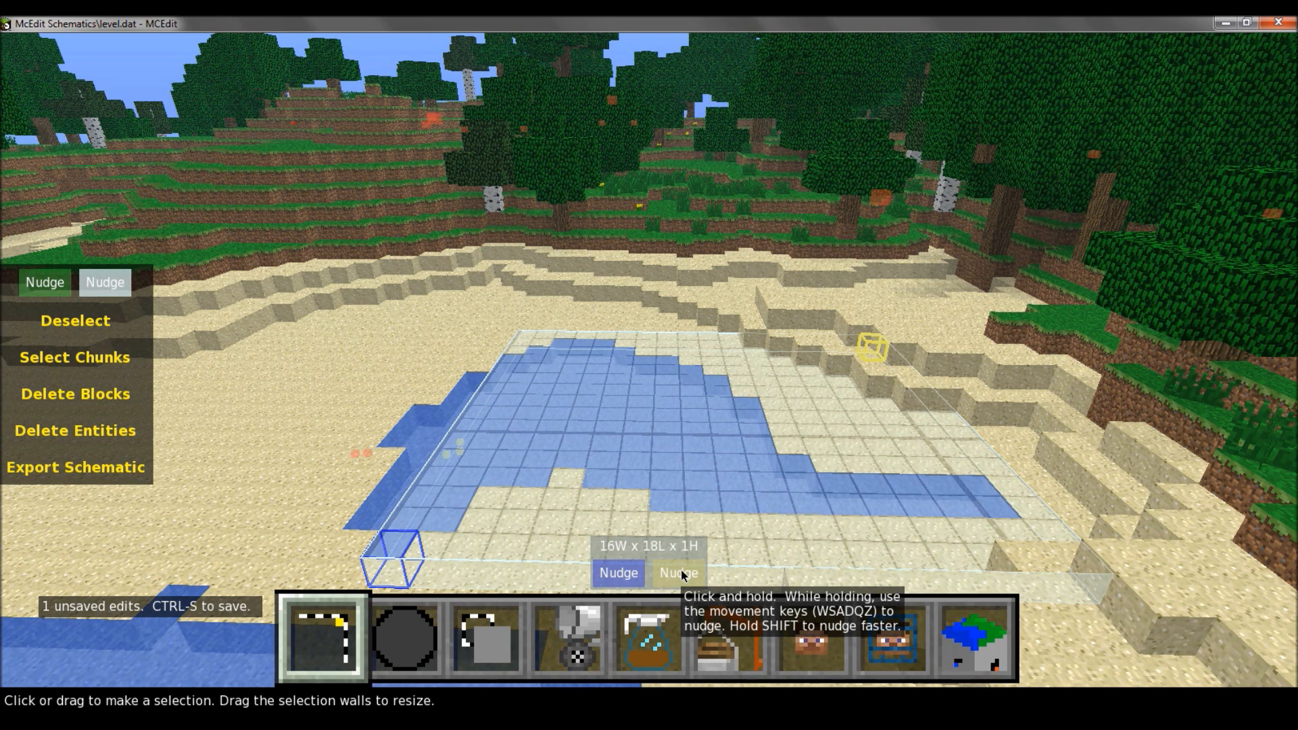
Nudge the yellow corner inward by one block and the blue corner outward by two, making the selection 16W x 19L x 1H
key(a)
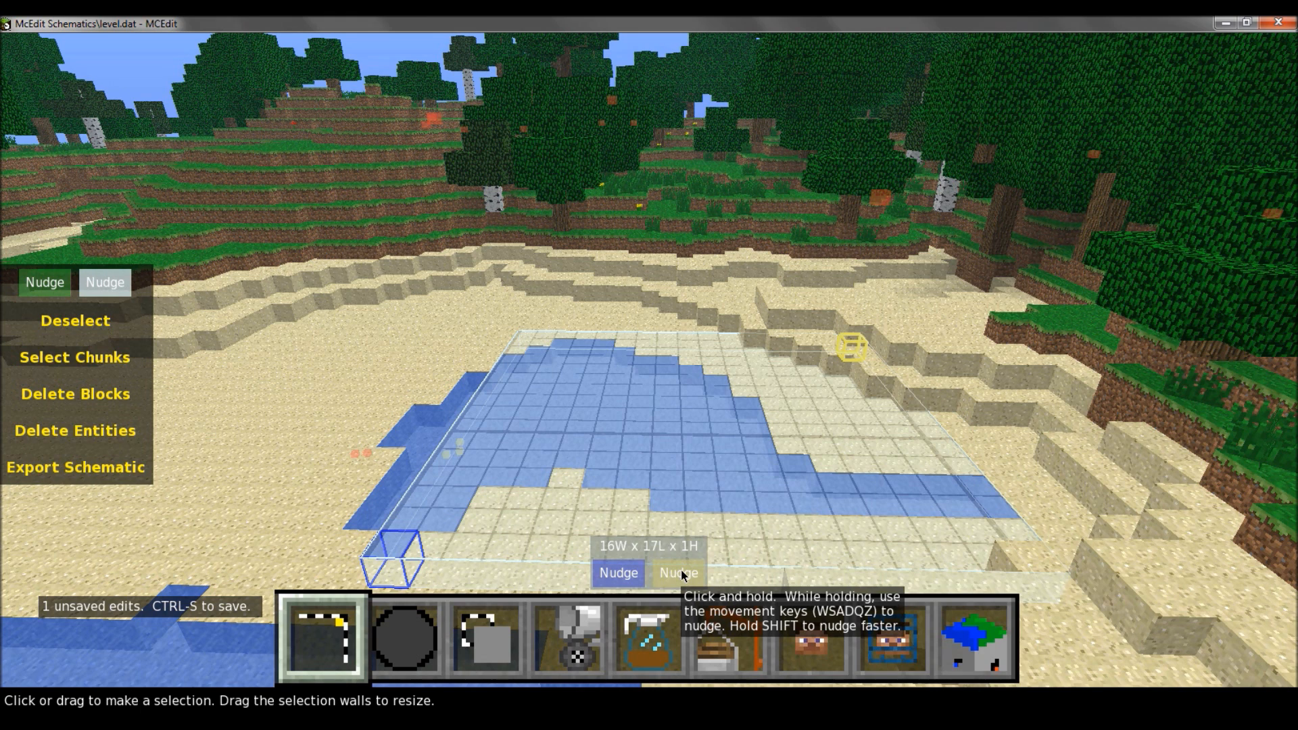
key(d)
key(a)
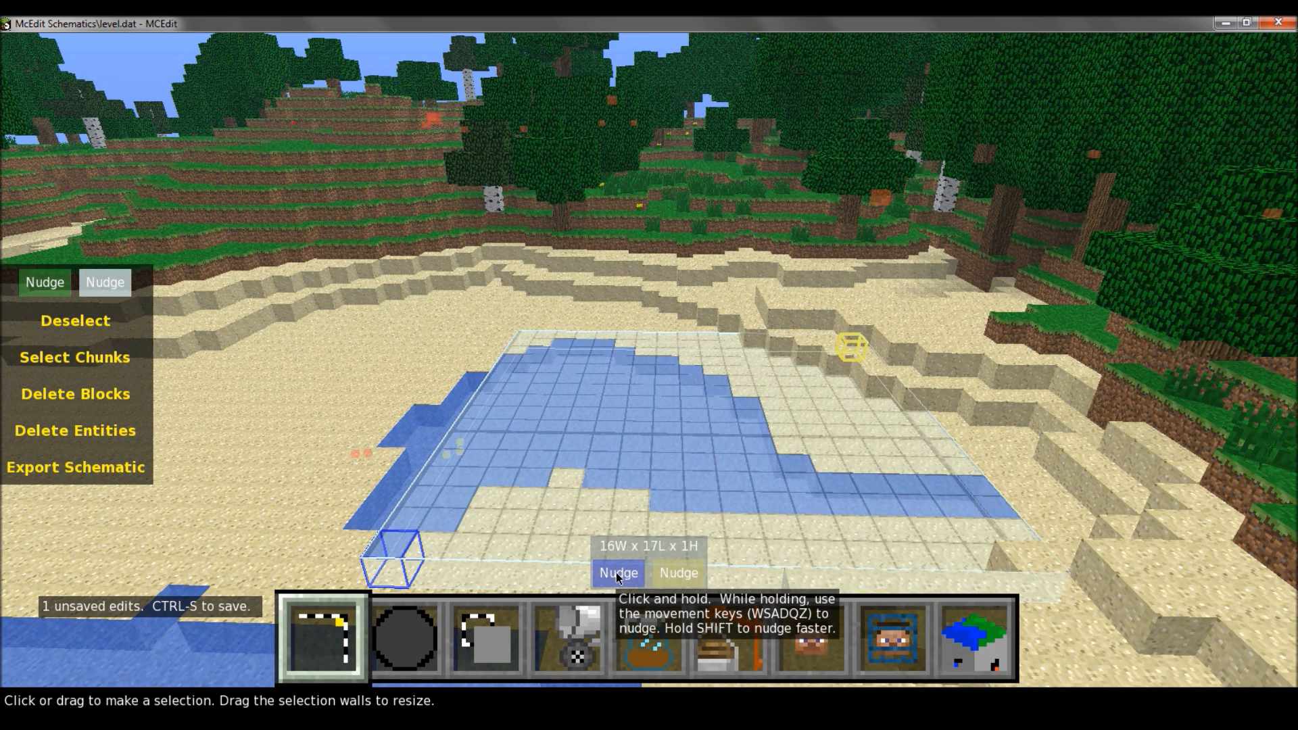
key(a)
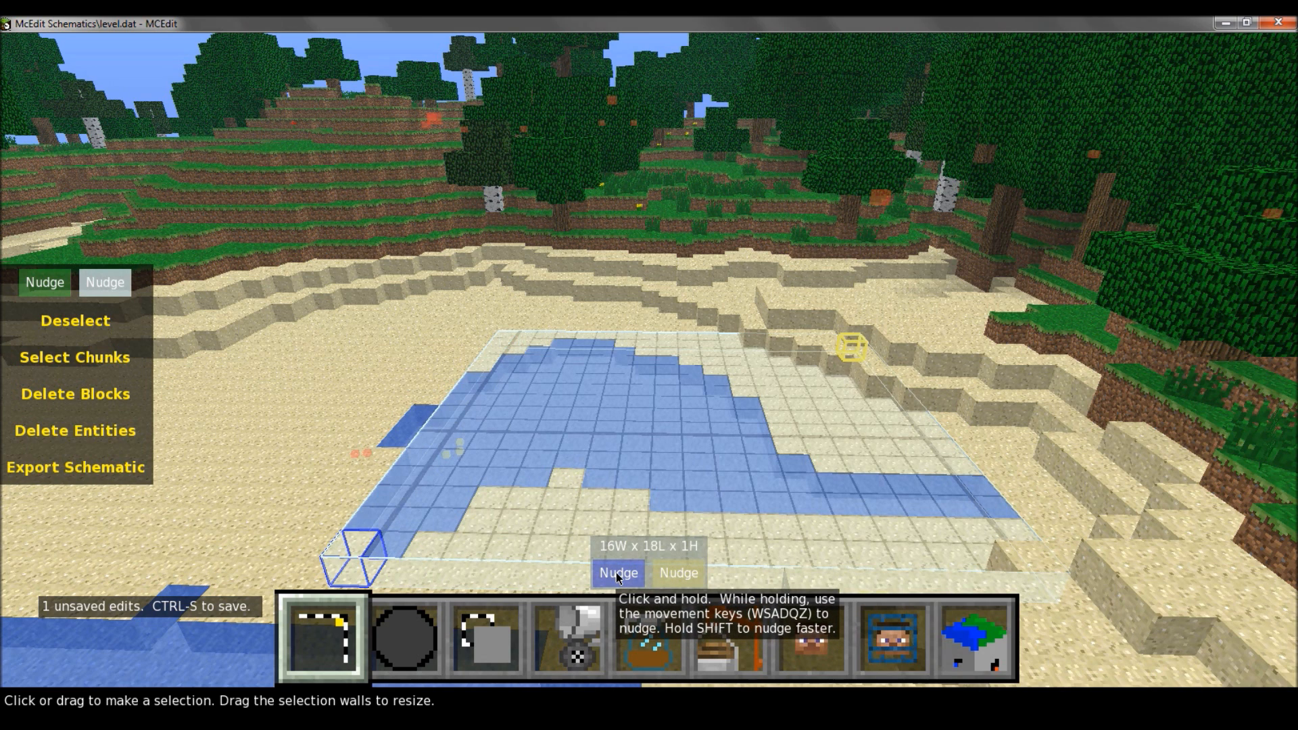
key(a)
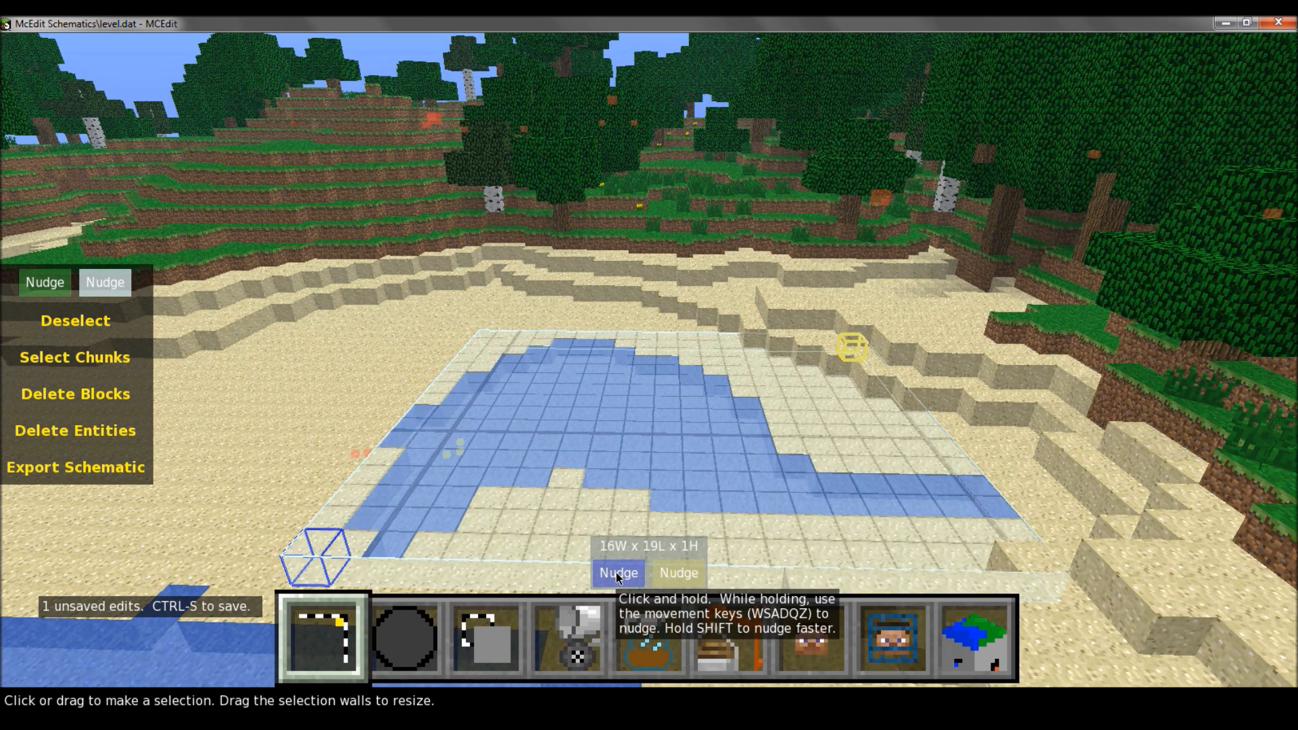
key(d)
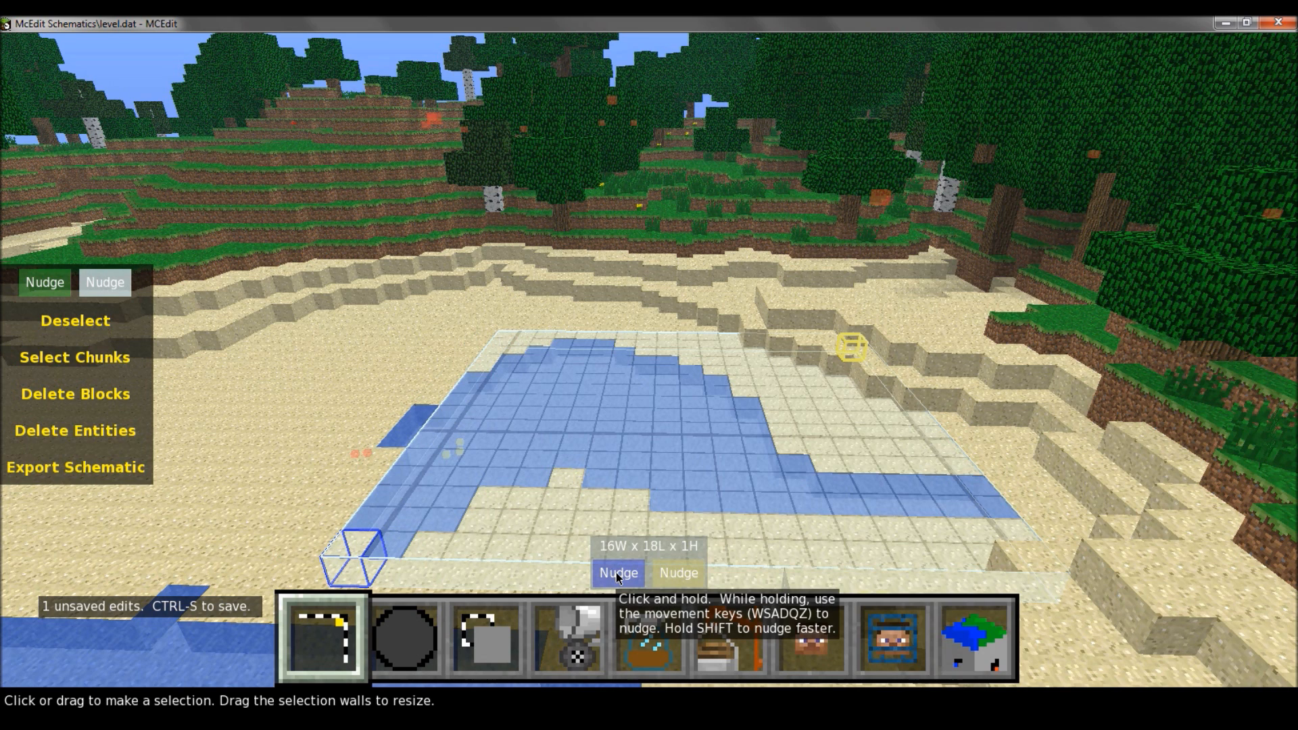
key(a)
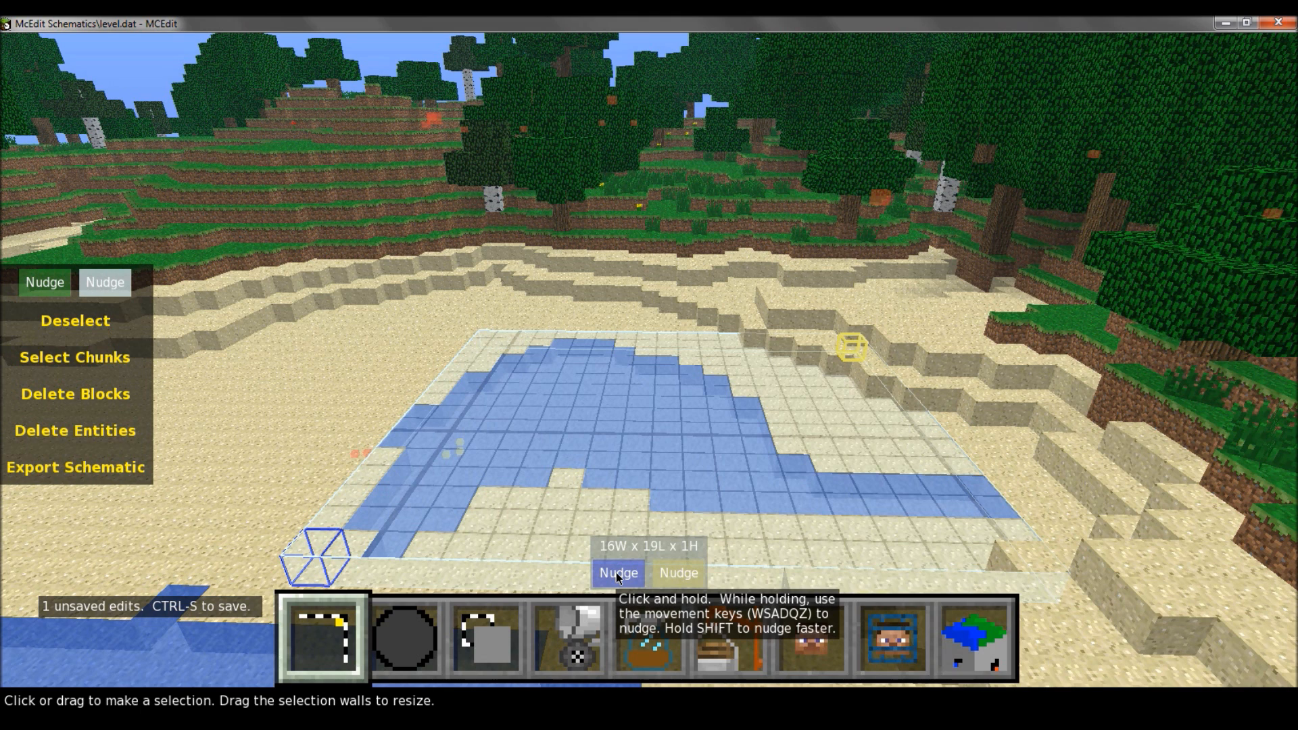
Try nudging the blue and yellow corners up and down, returning the selection height to 1H
key(q)
key(z)
key(q)
key(z)
key(q)
key(z)
click(672, 570)
key(z)
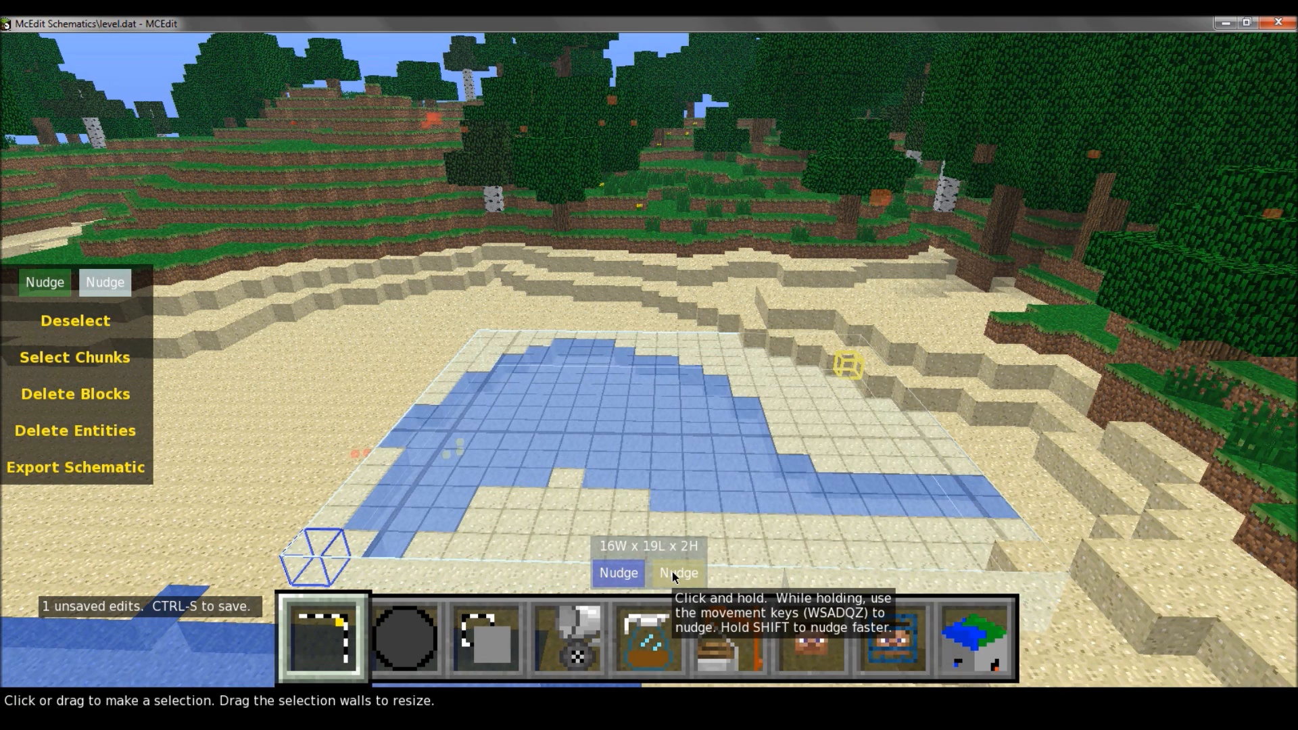
key(q)
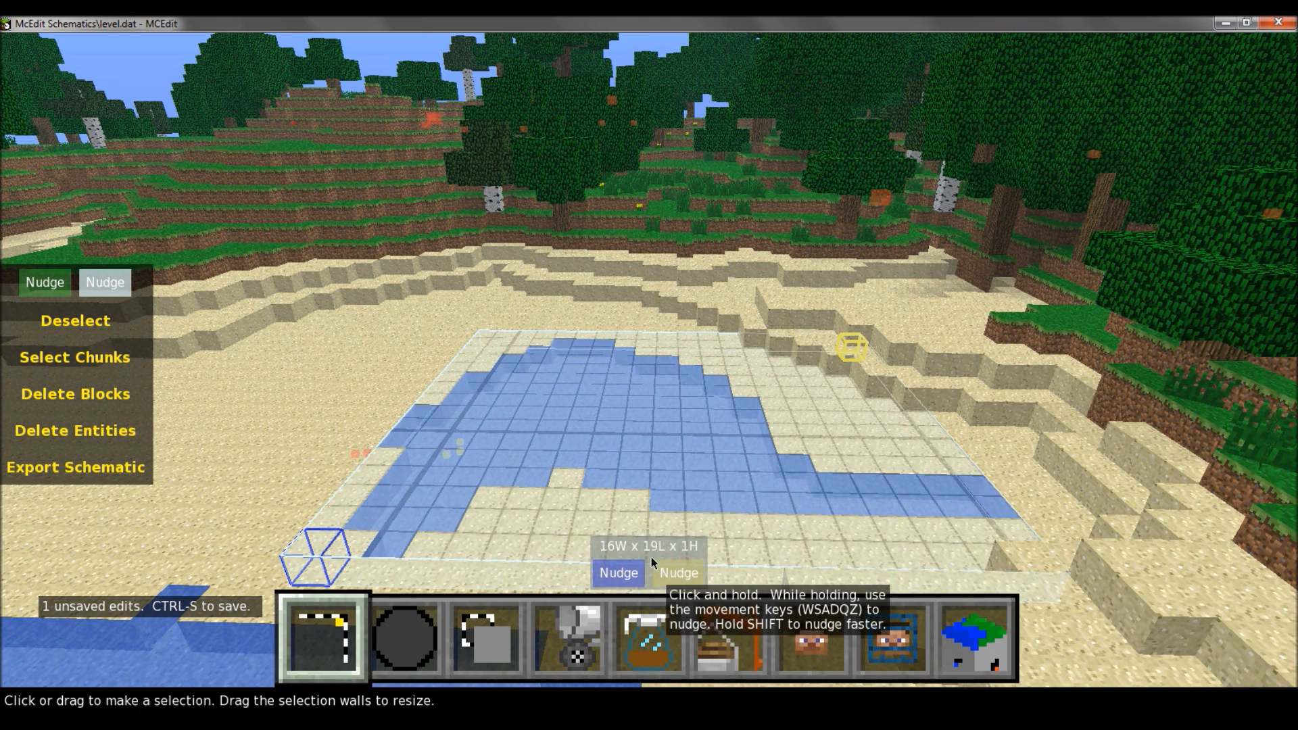
Fill the 16W x 19L x 1H pond selection with Dirt, then reduce the selection to a single sand block beside it
click(571, 645)
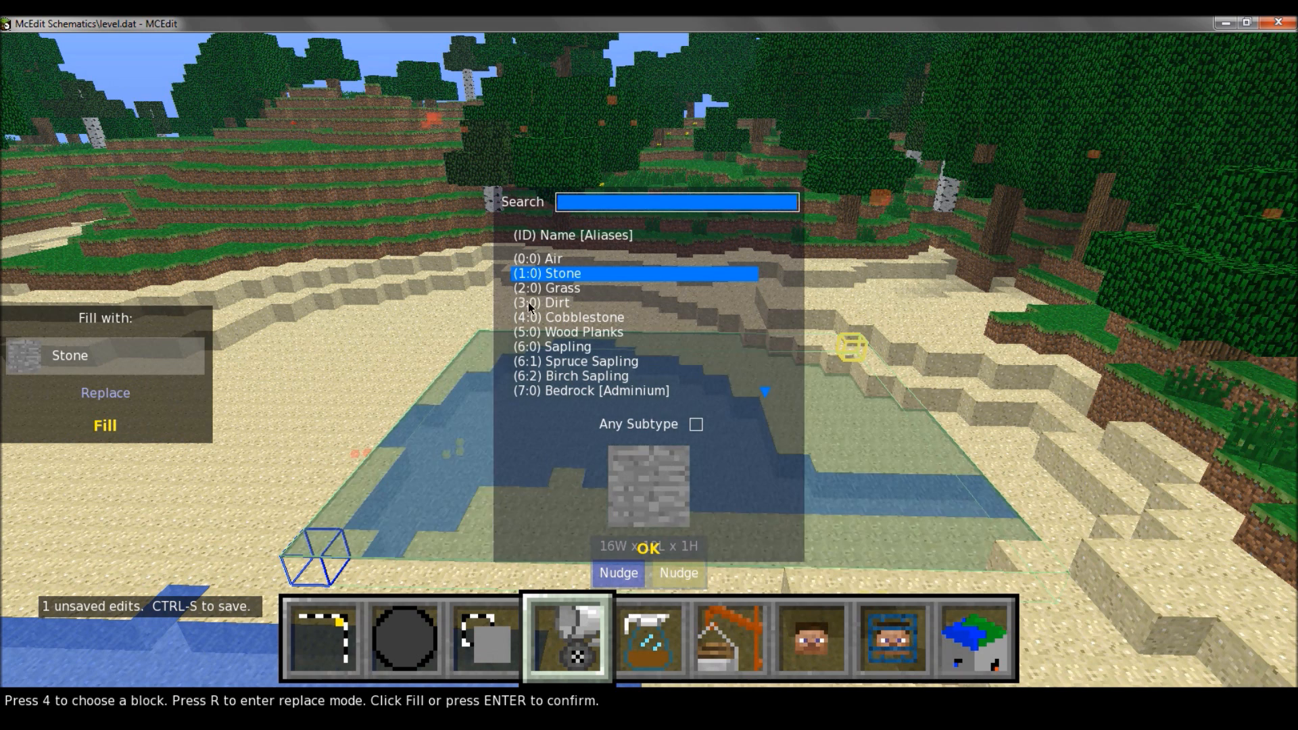
click(542, 303)
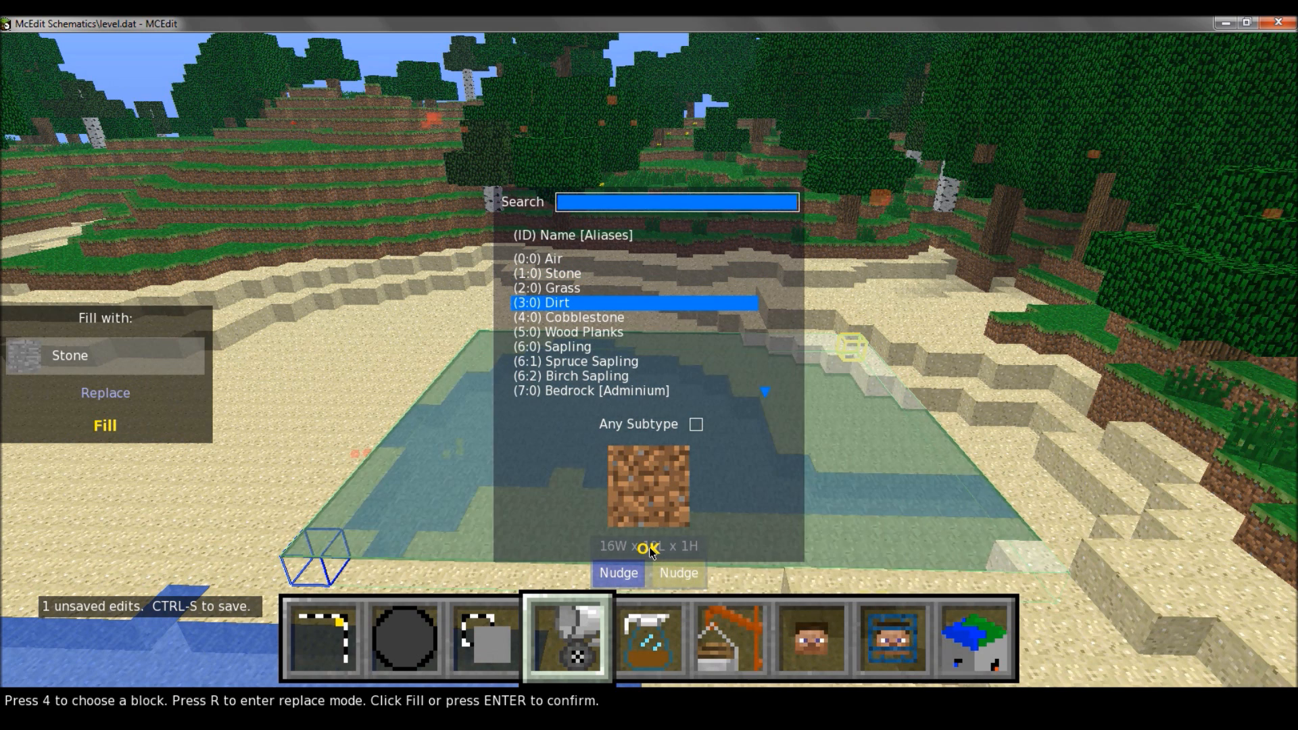
click(647, 549)
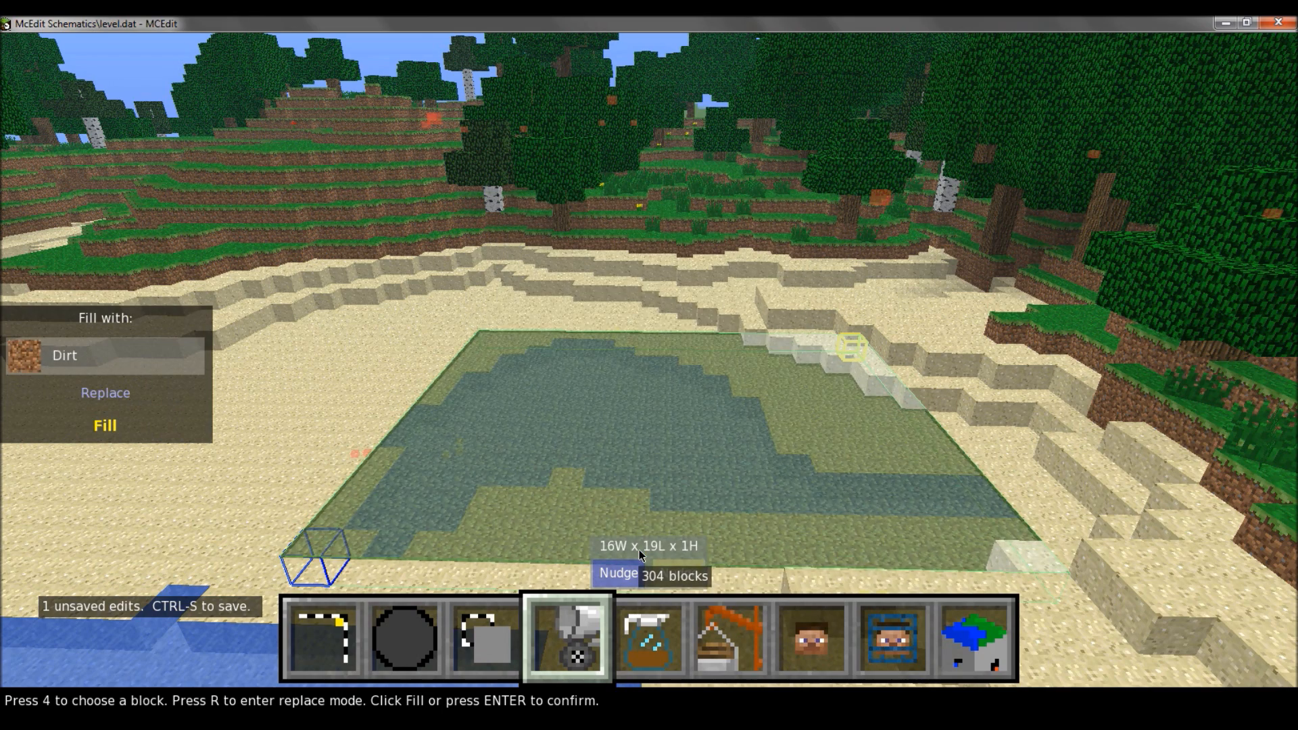
key(Return)
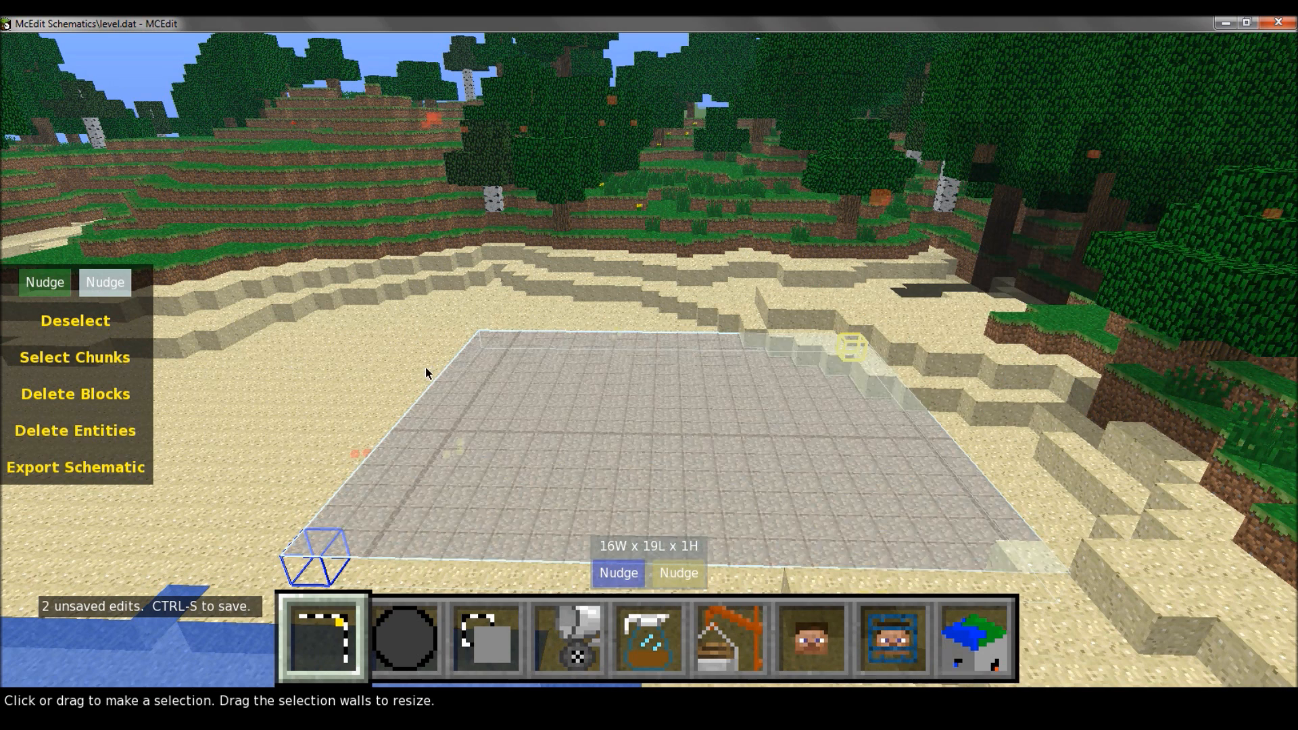
click(407, 364)
click(408, 364)
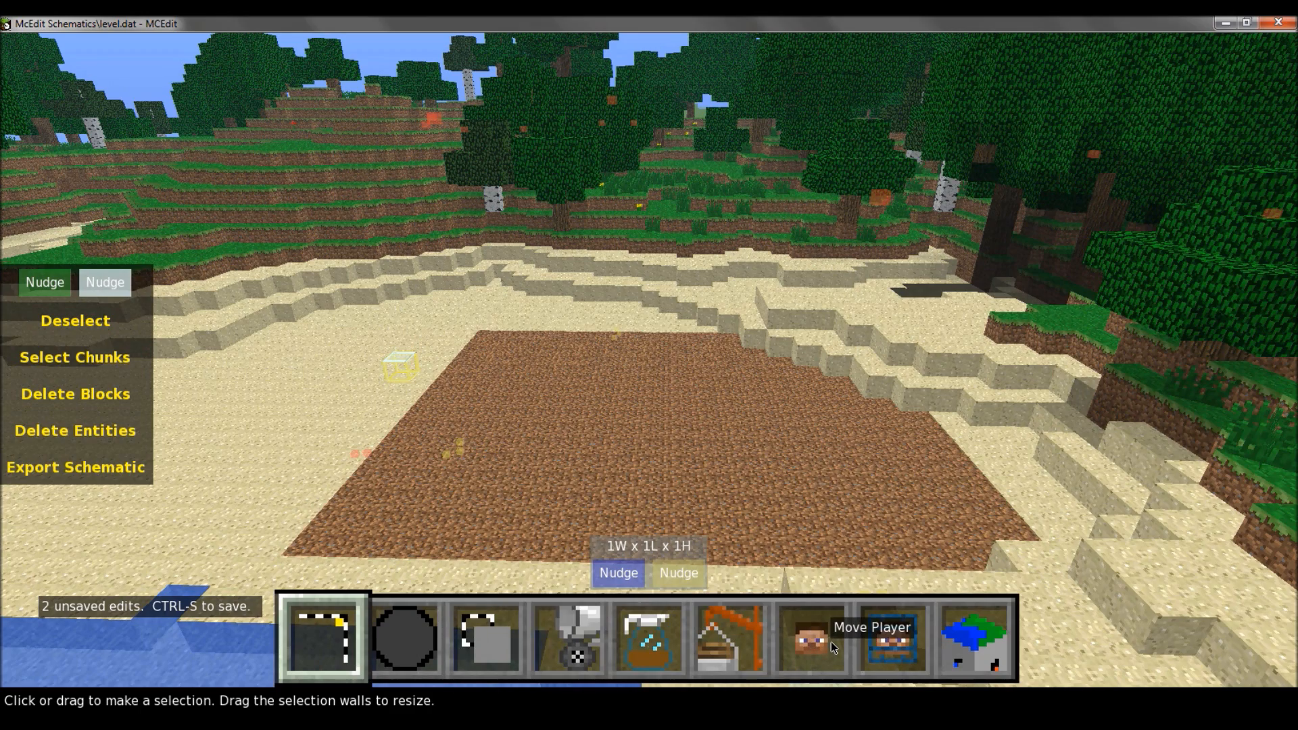
Fly back to the sand pit among the trees to examine the player's head from above
key(l)
key(d)
key(d)
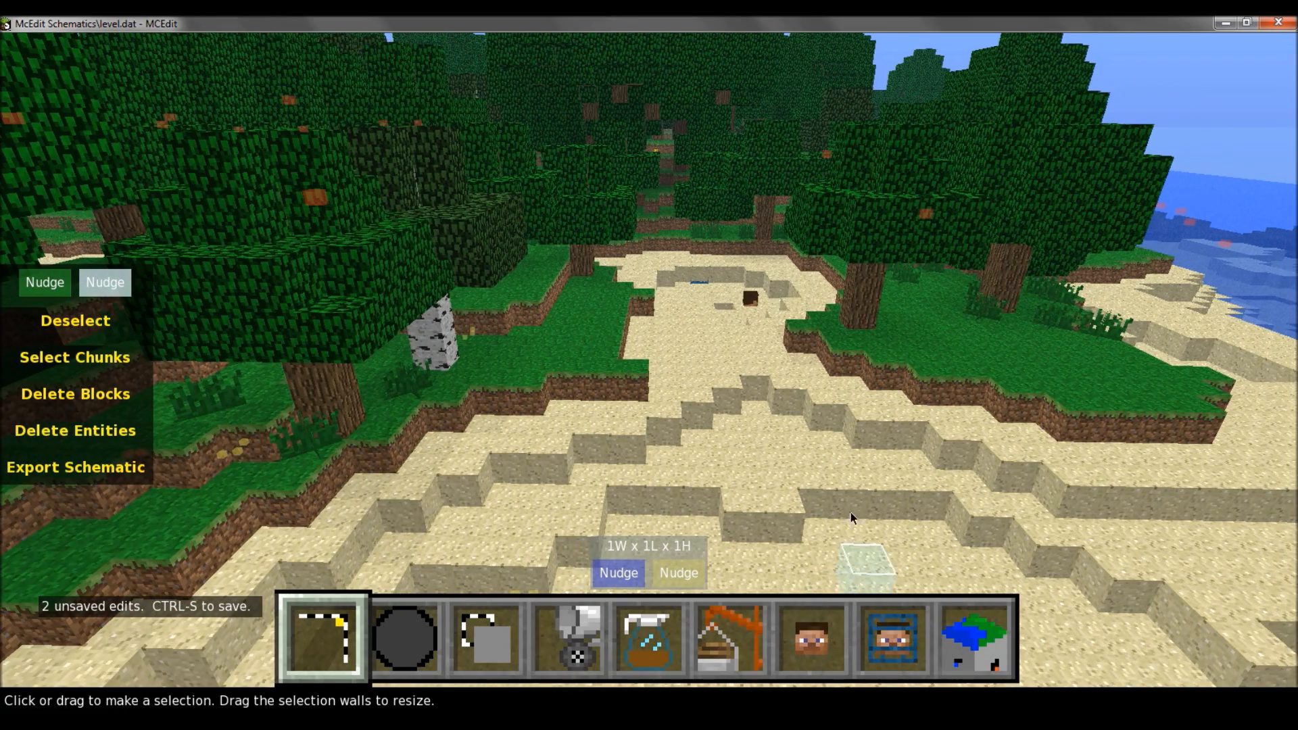
right_click(850, 518)
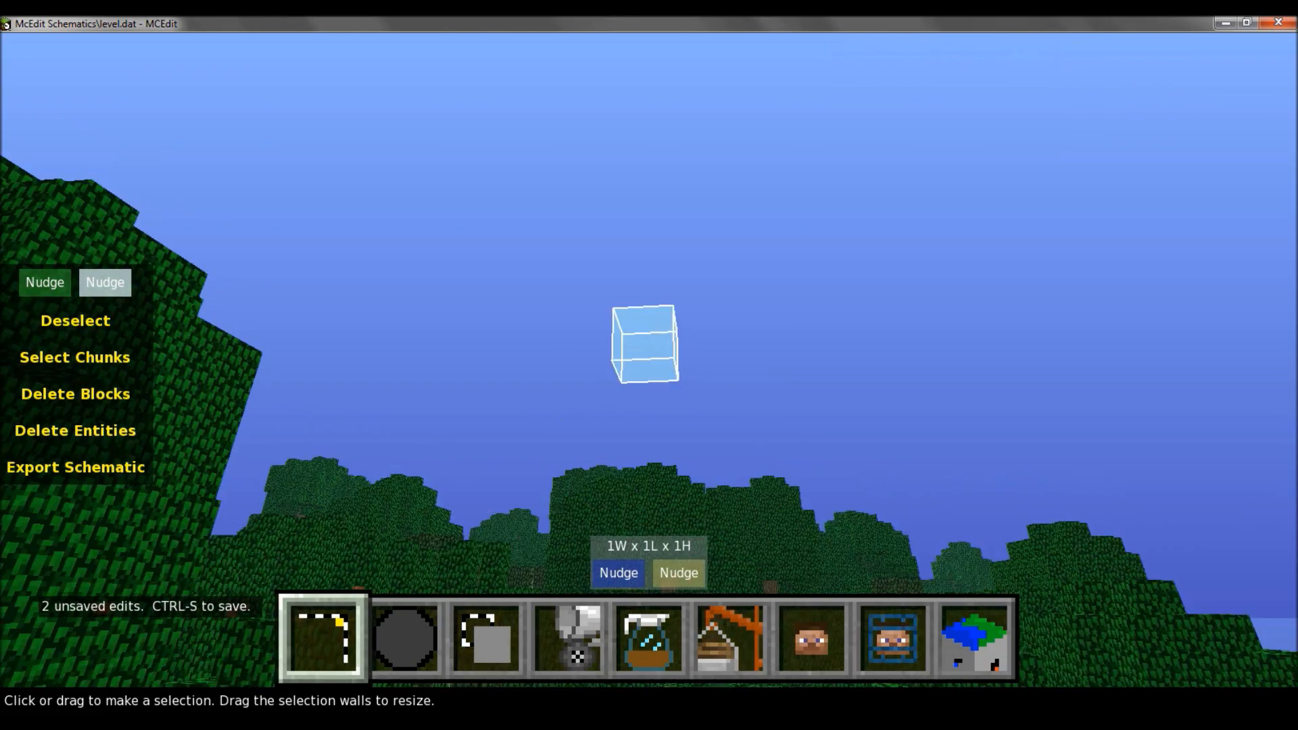
key(w)
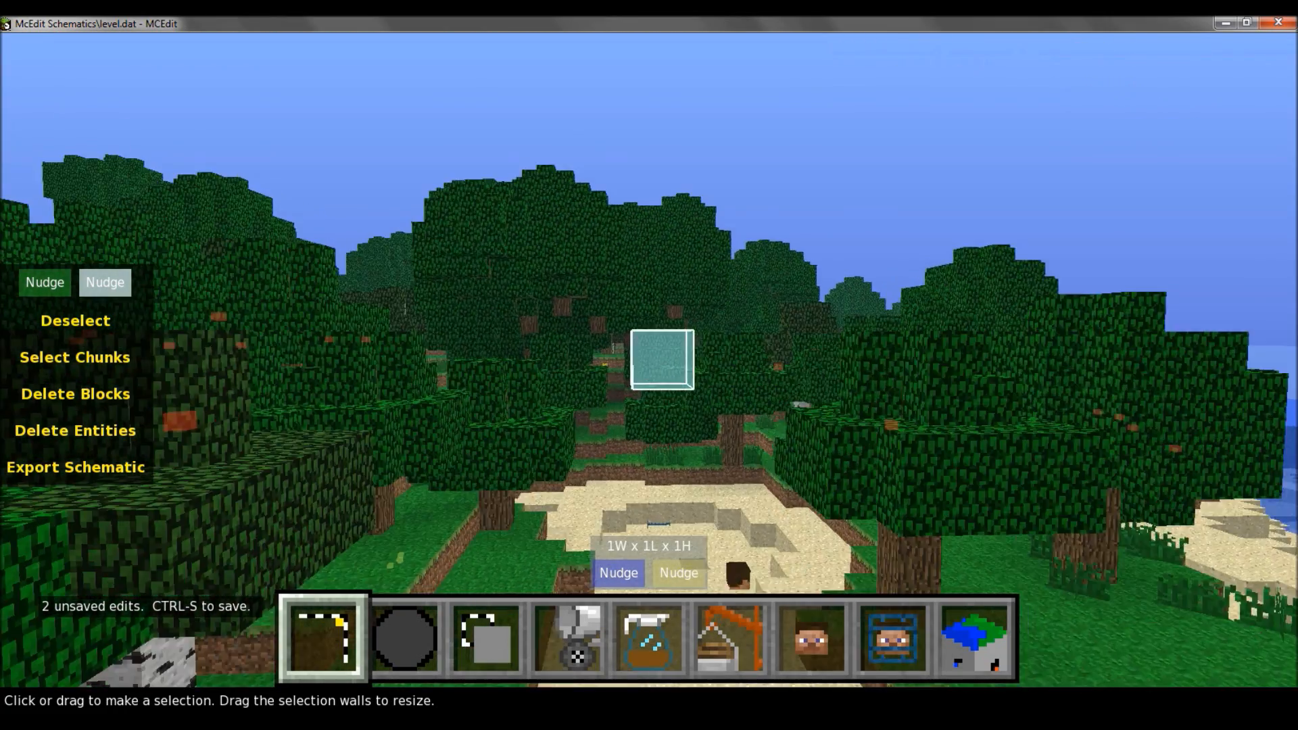
key(s)
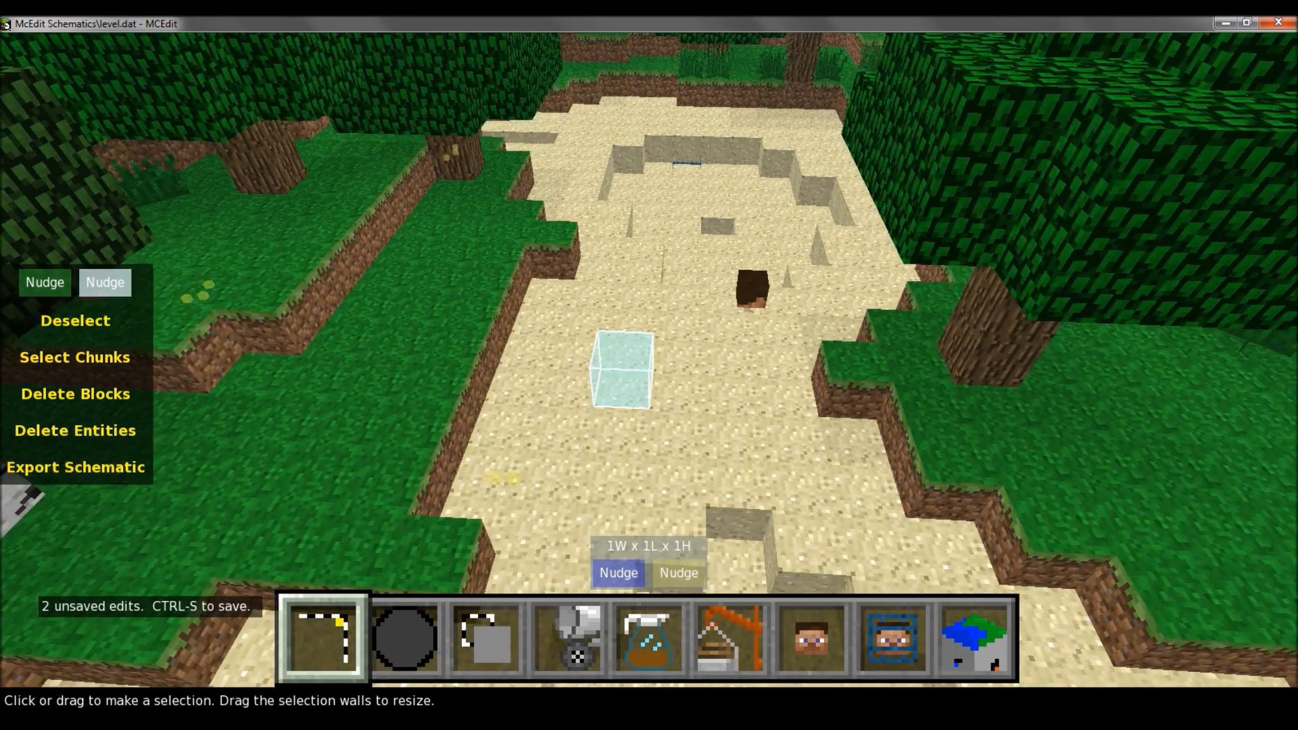
key(s)
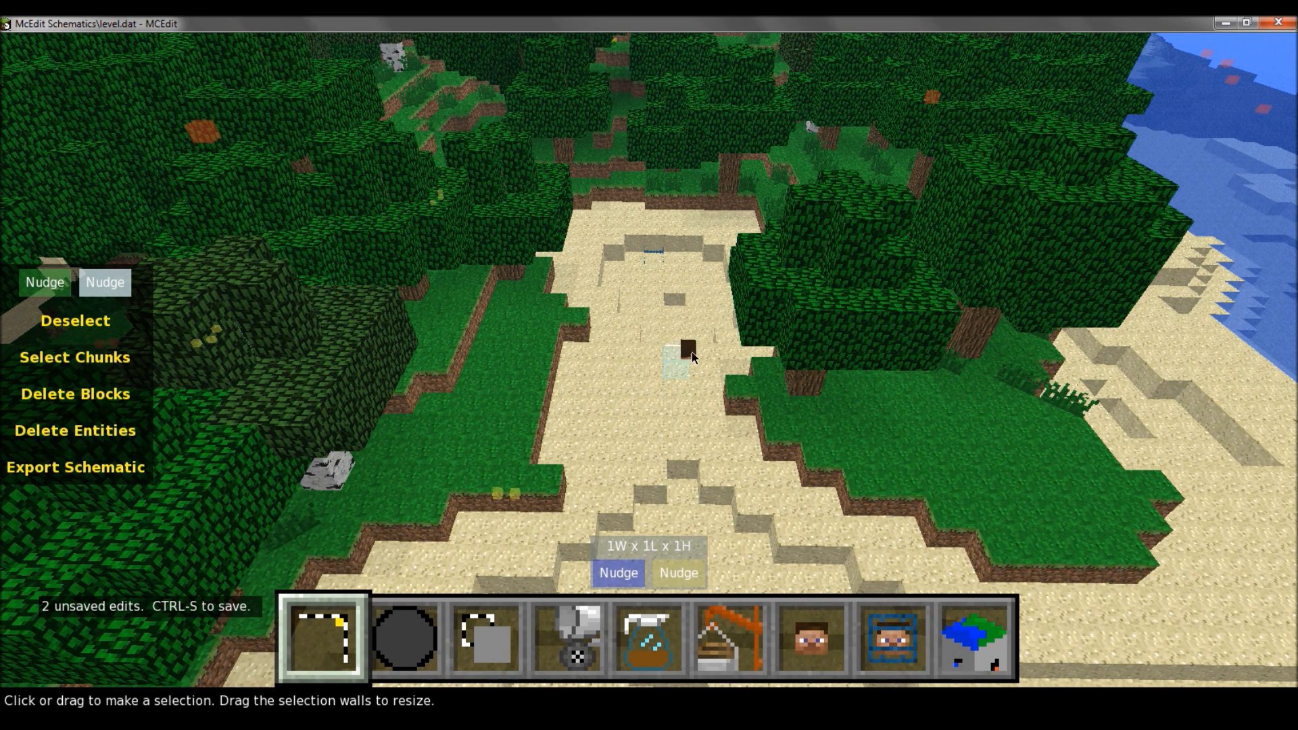
Move the player onto the grassy hillside beside the narrow sand strip across the inlet from the dirt-filled area
click(831, 650)
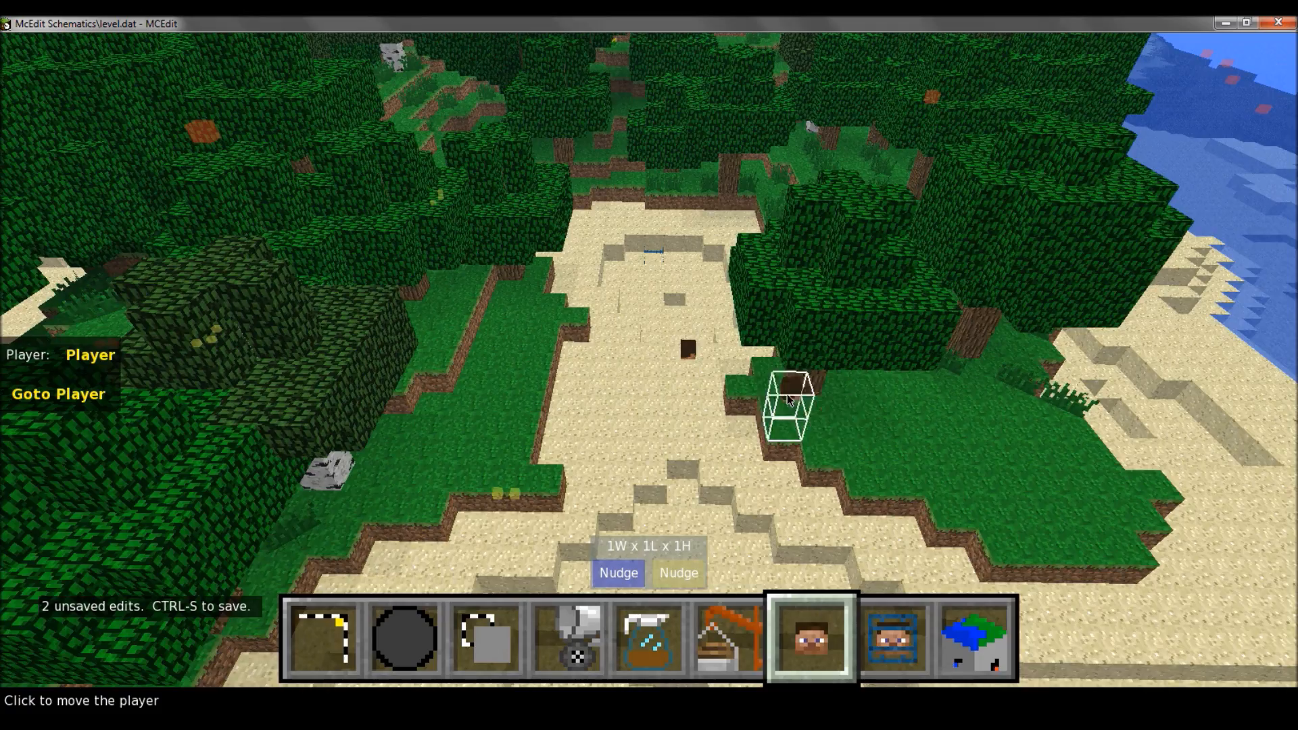
key(s)
key(a)
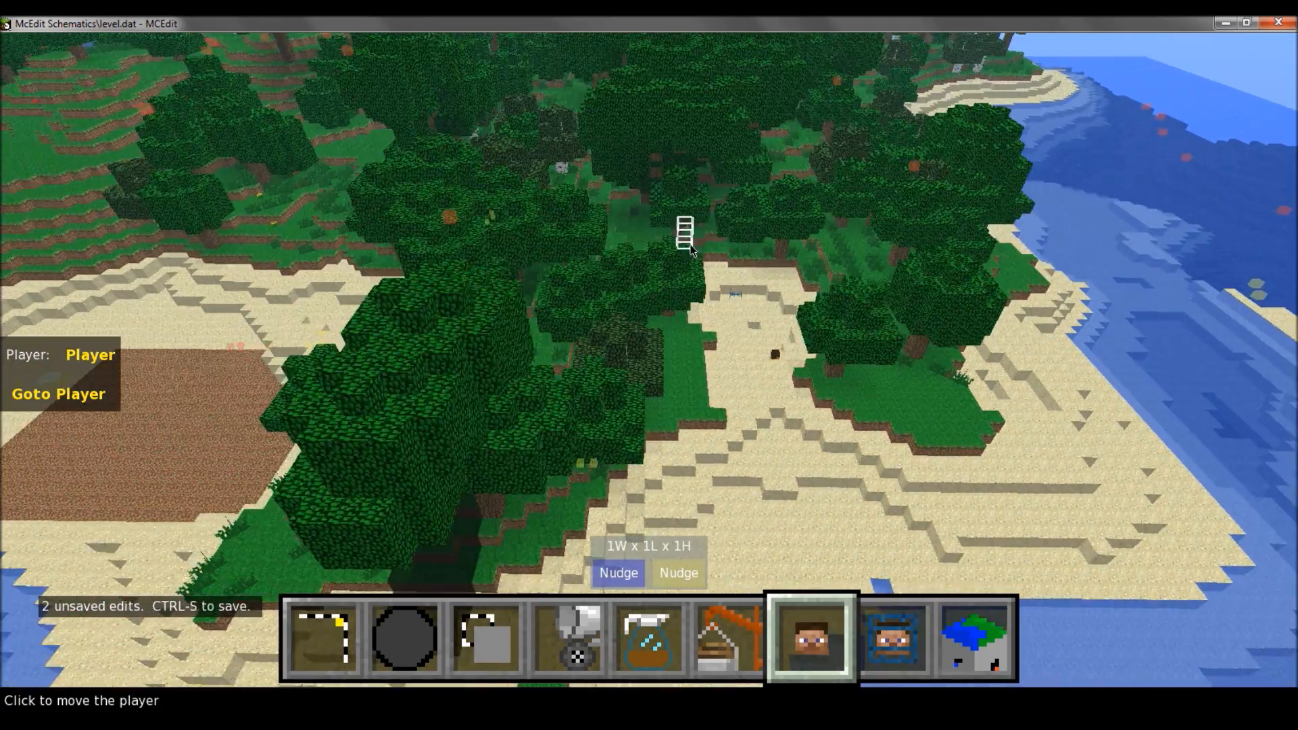
key(a)
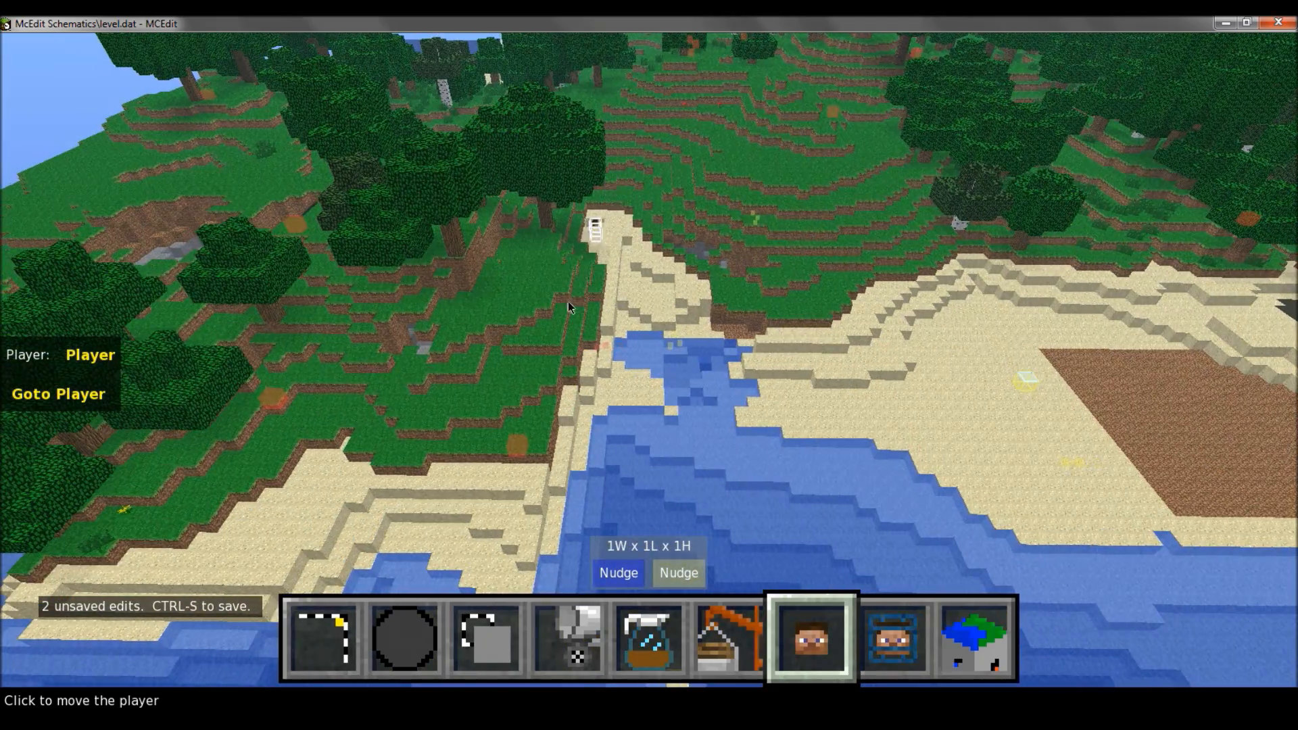
click(542, 296)
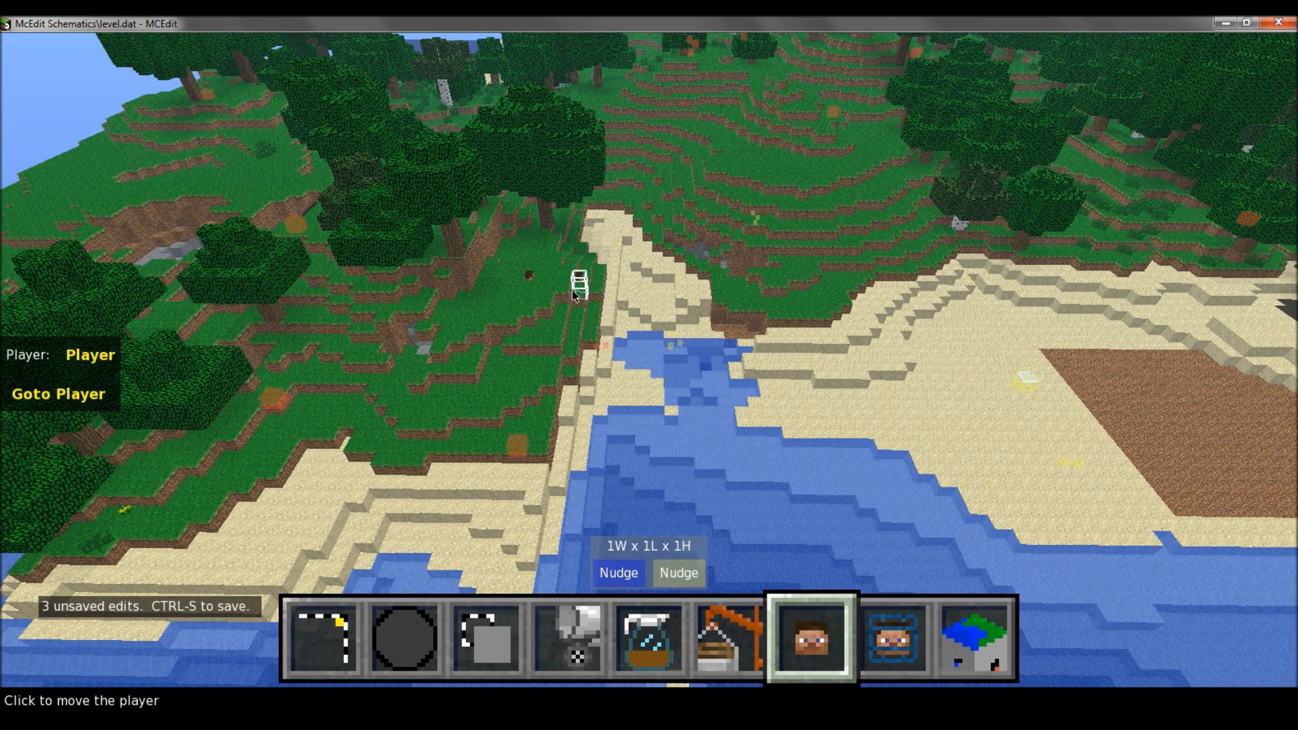
click(552, 288)
Move the world's spawn point onto the middle of the dirt-filled area on the beach
key(d)
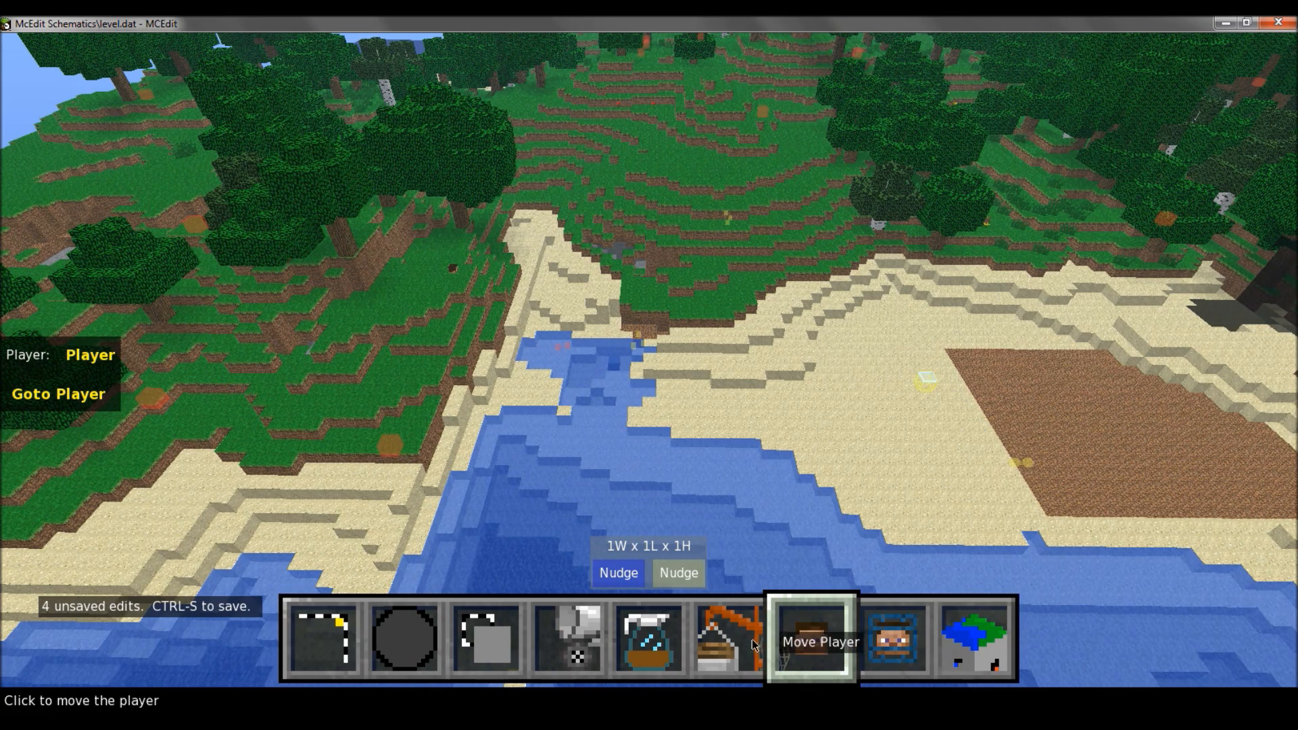
click(892, 637)
key(d)
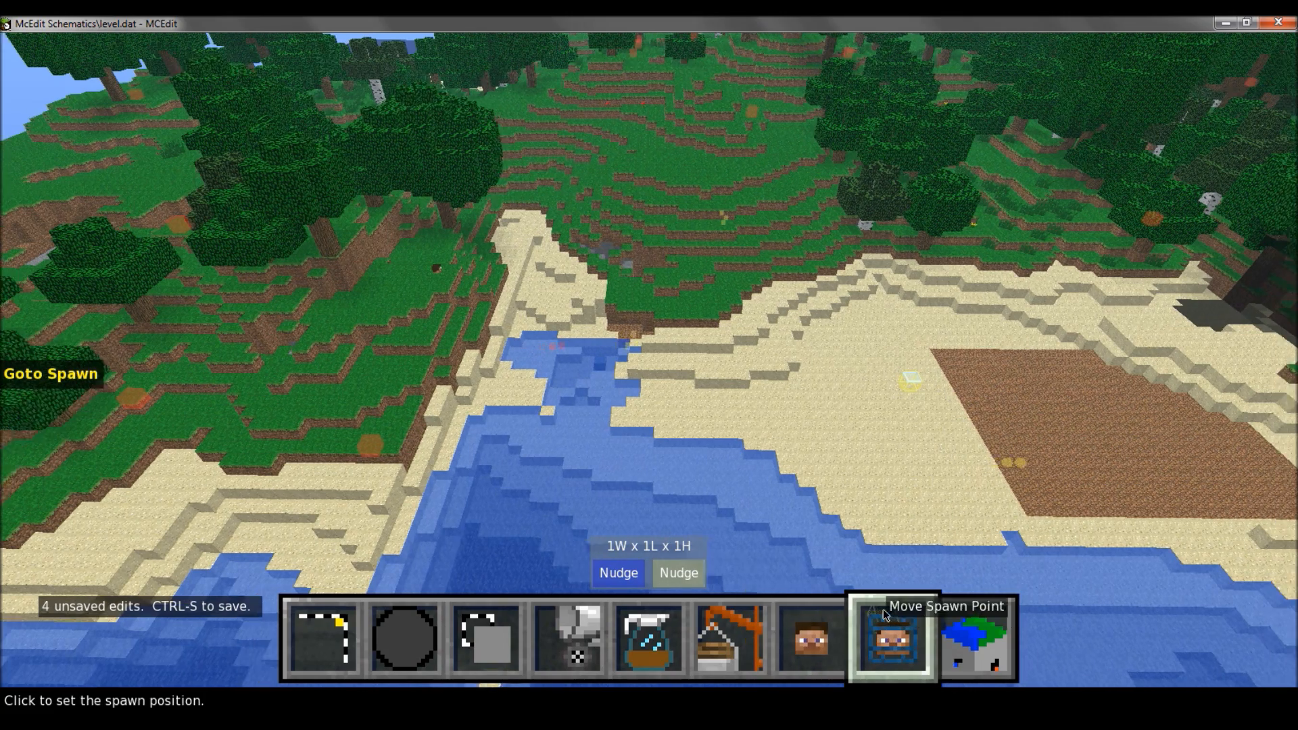
key(d)
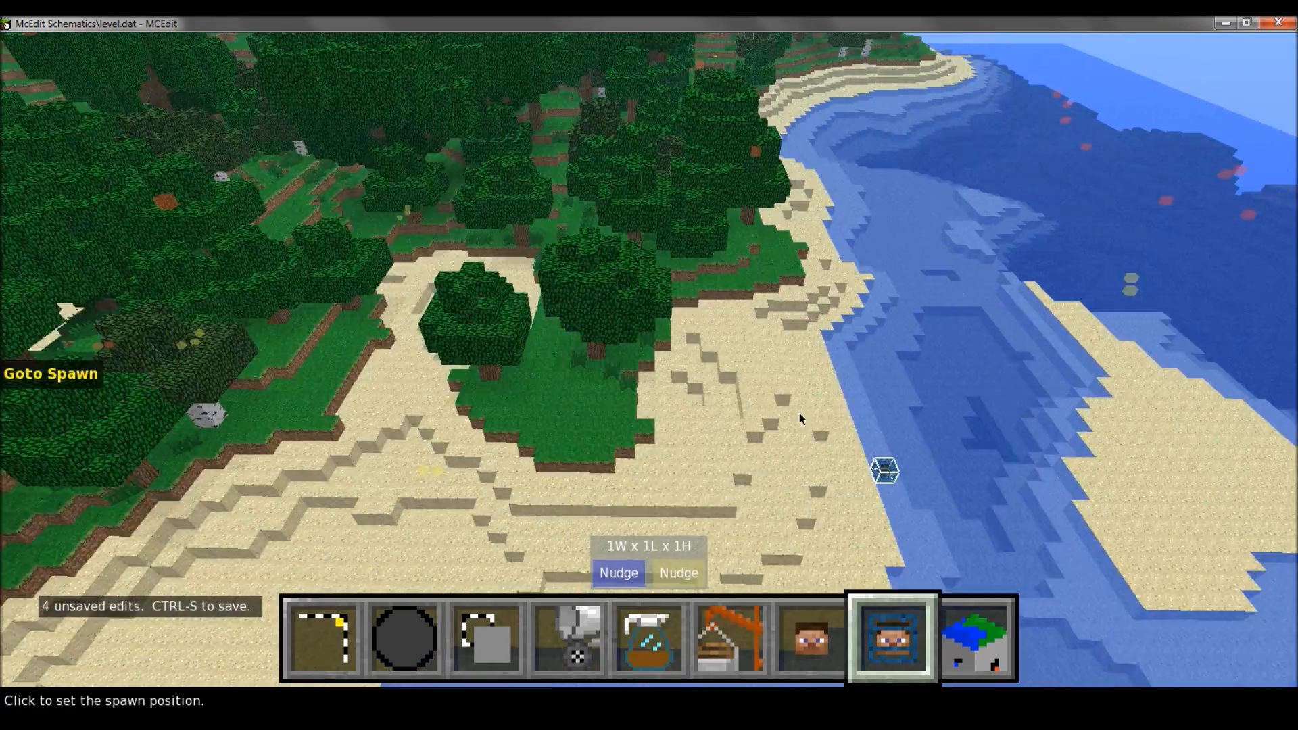
key(w)
key(a)
key(a)
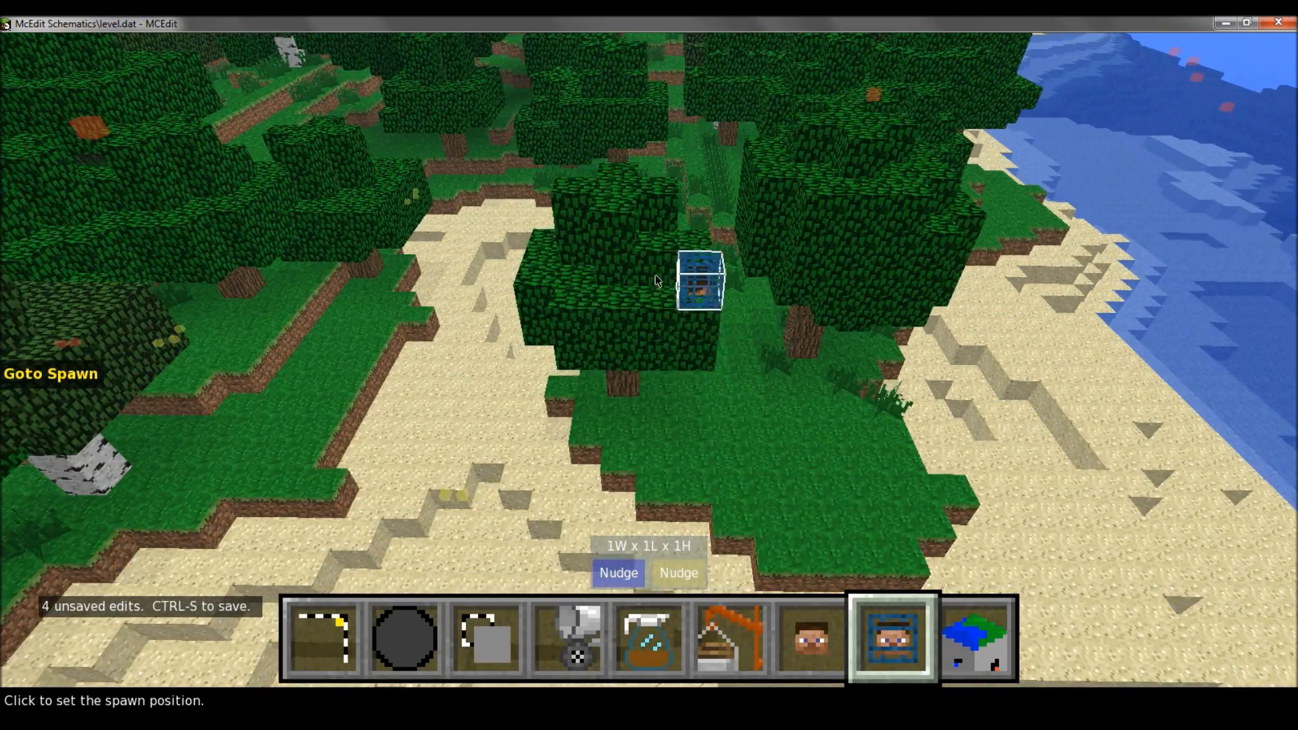
key(s)
key(a)
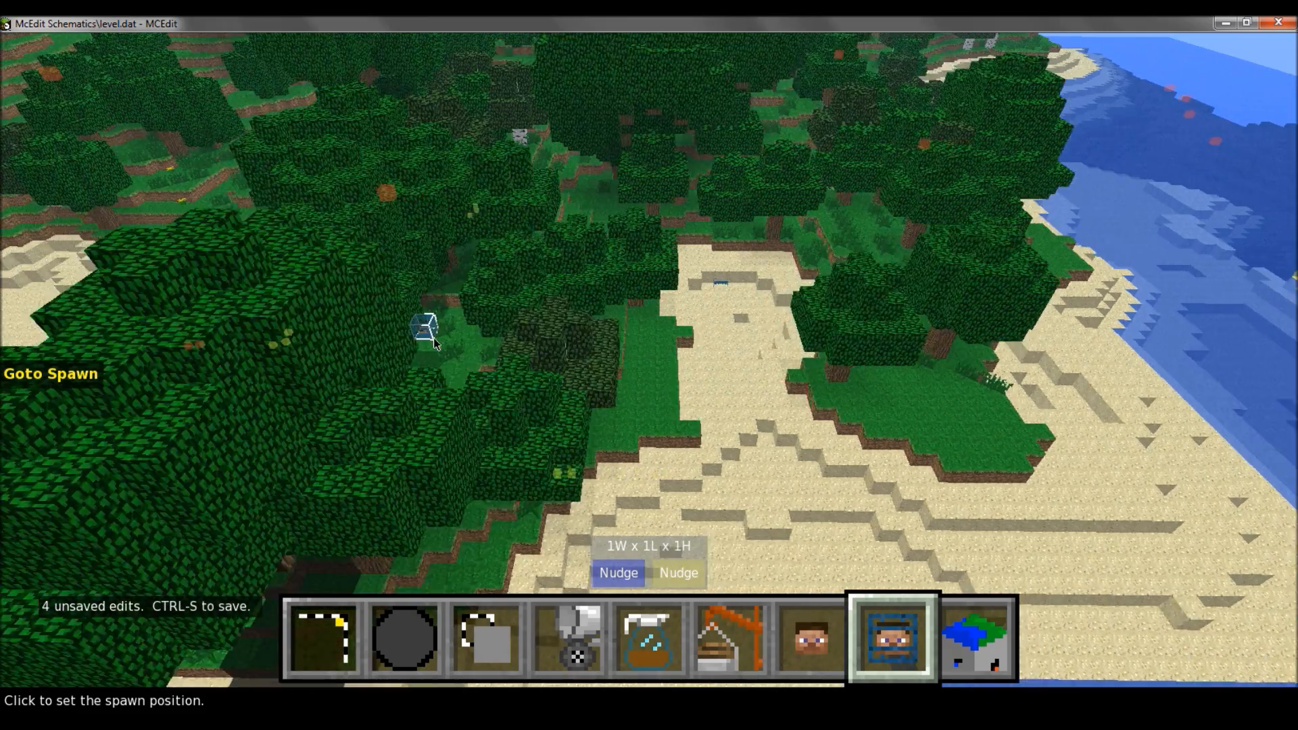
key(a)
key(a)
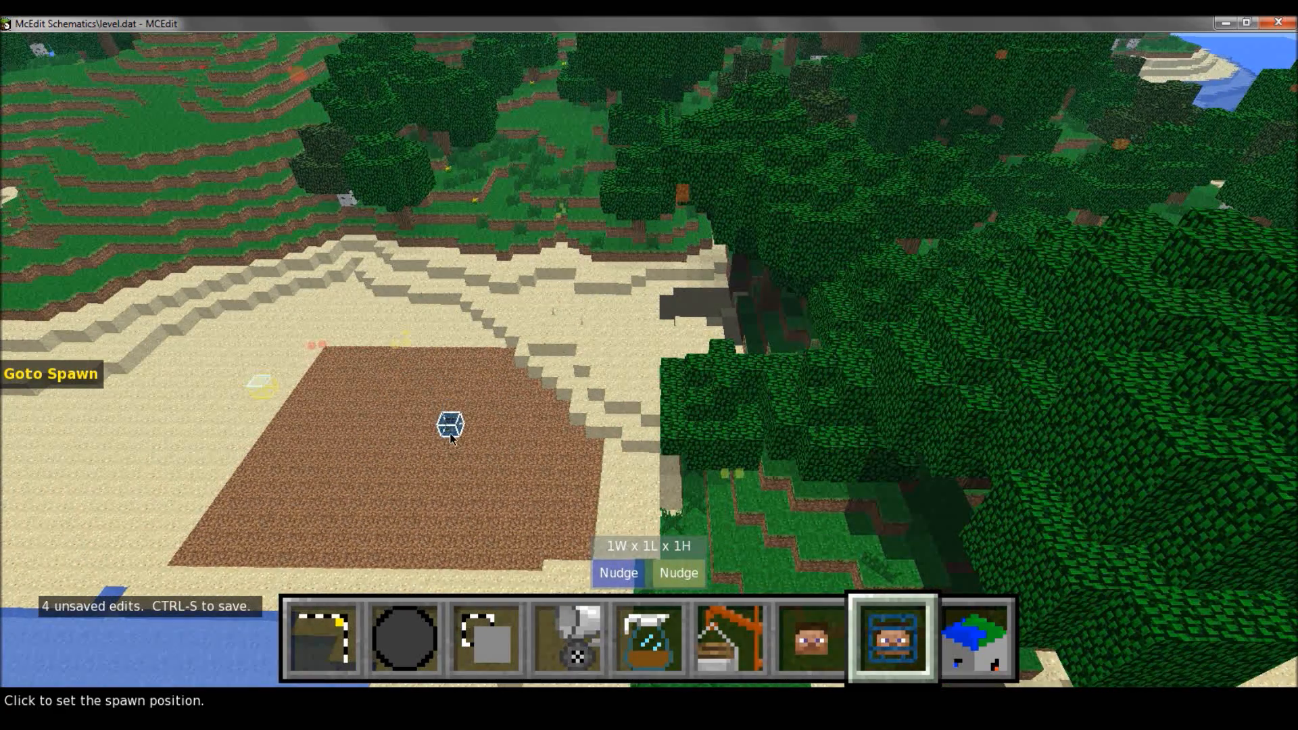
click(451, 438)
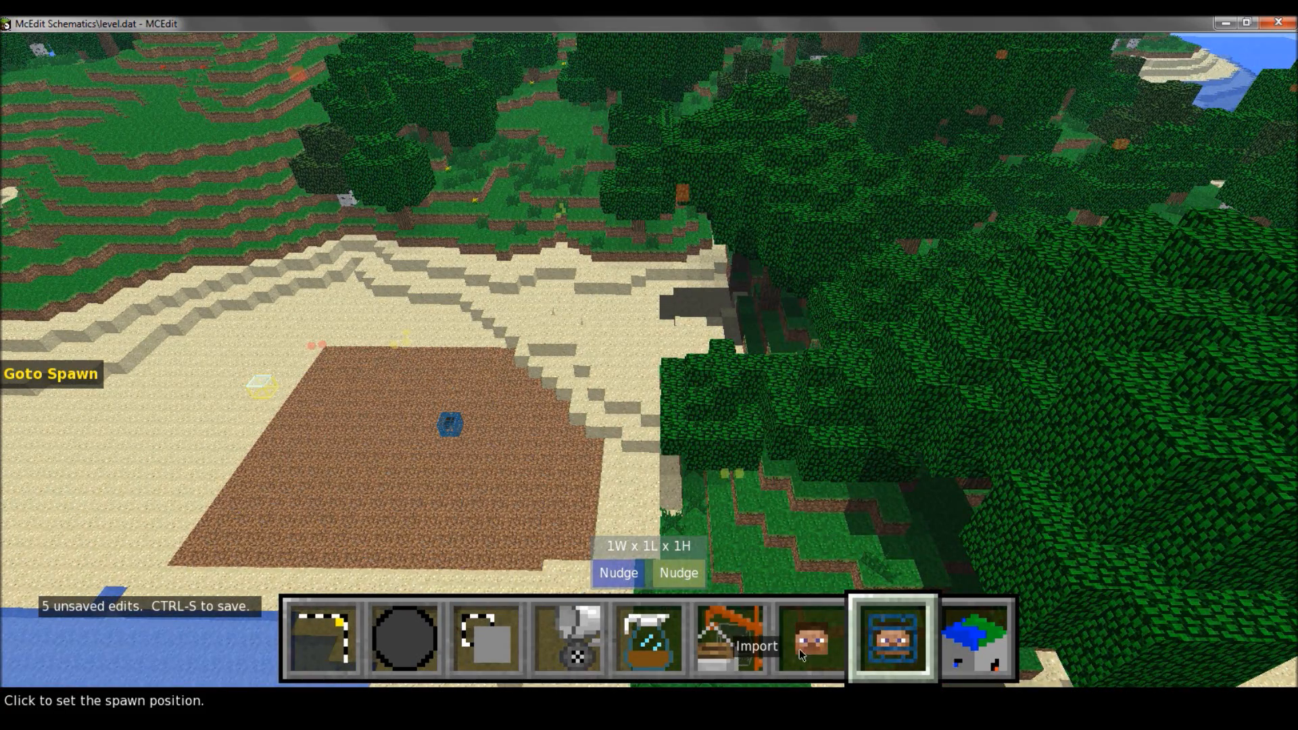
Examine the spawn point on the dirt area and the player's head on the hillside across the inlet
key(a)
key(a)
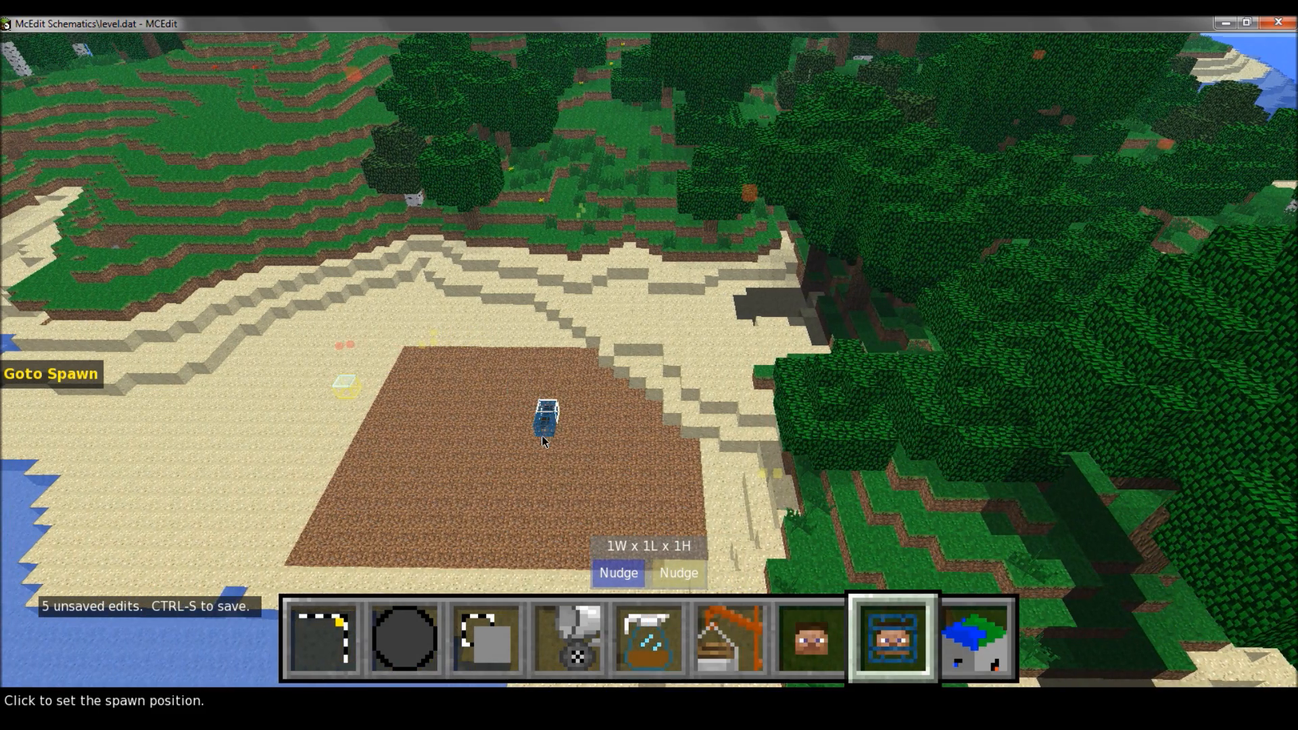
key(a)
key(a)
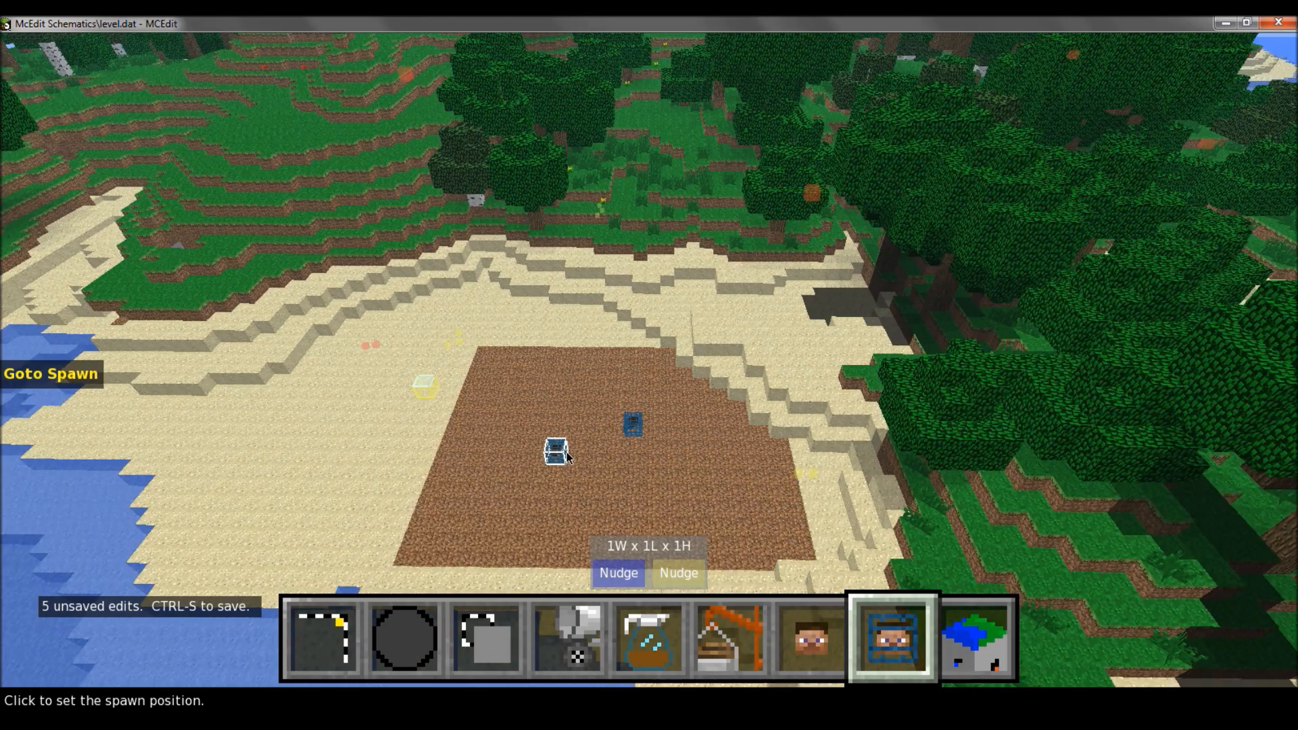
key(a)
key(a)
key(a)
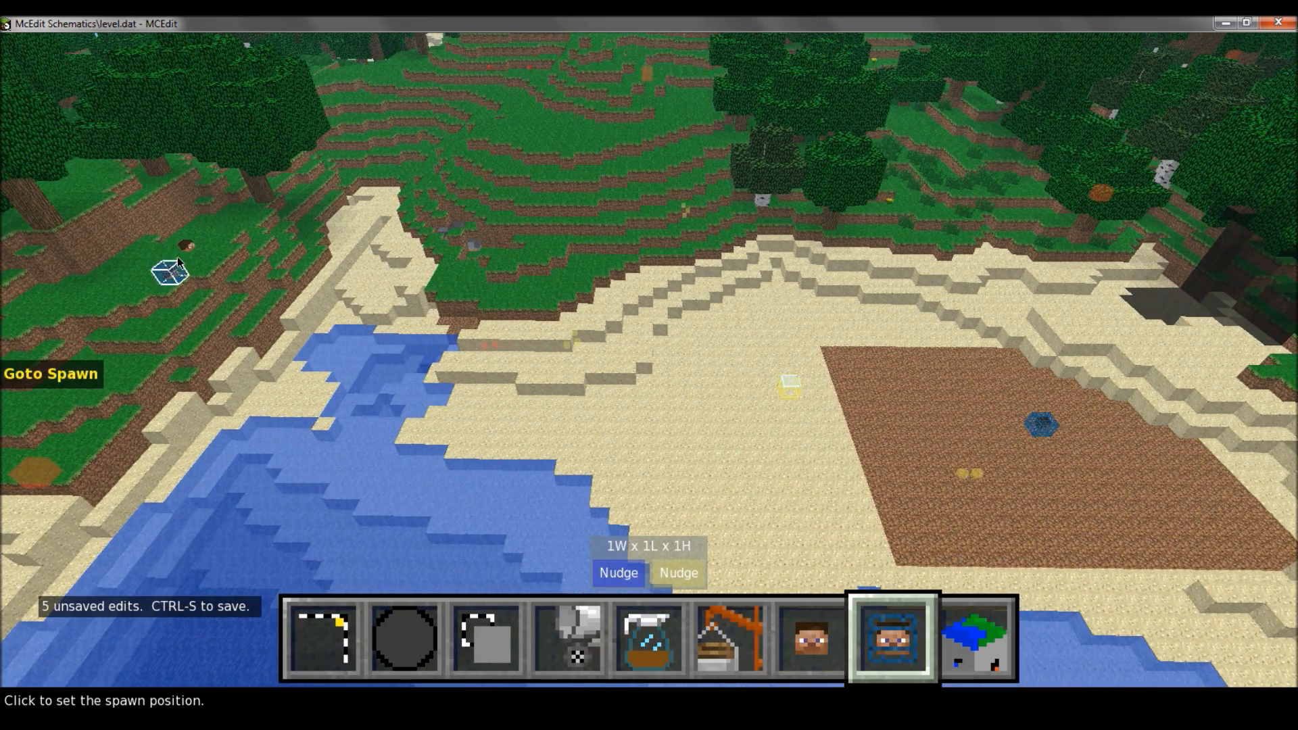
key(d)
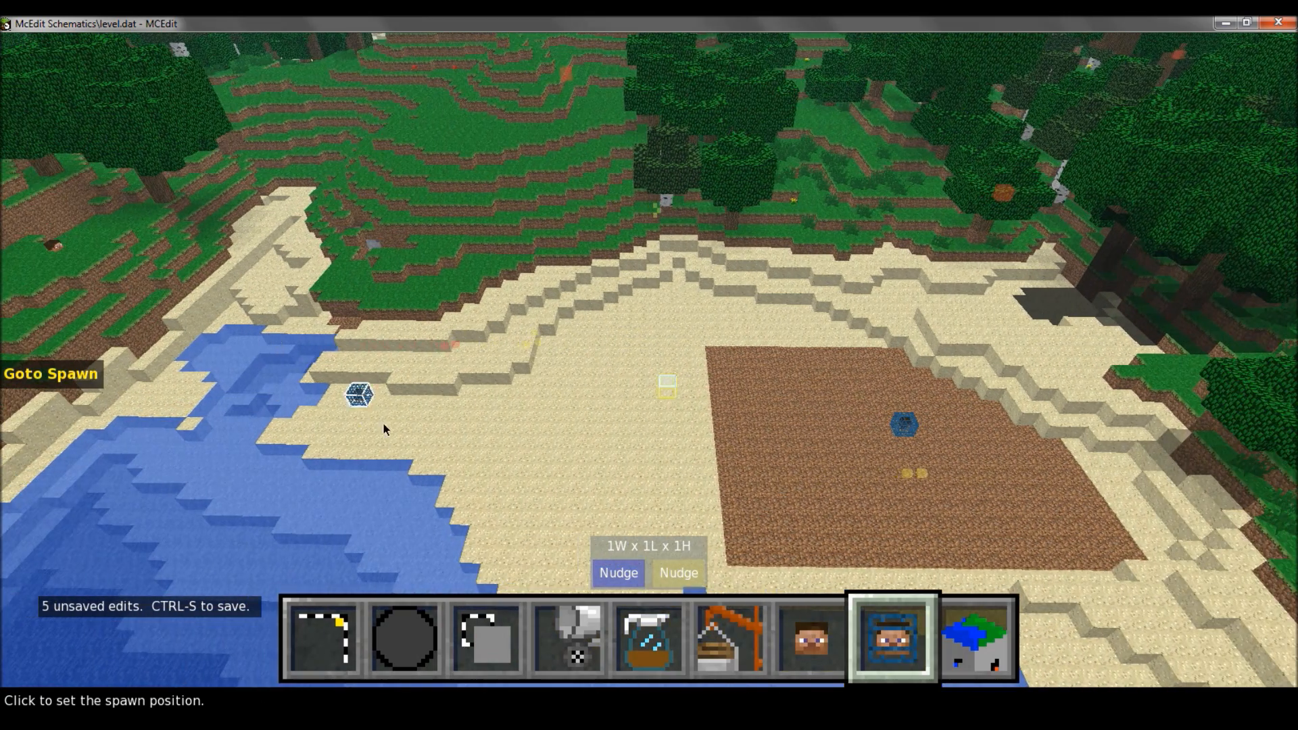
Import BuildersBox.inv from the Chests folder and place it on the sand between the inlet and the dirt area
click(713, 638)
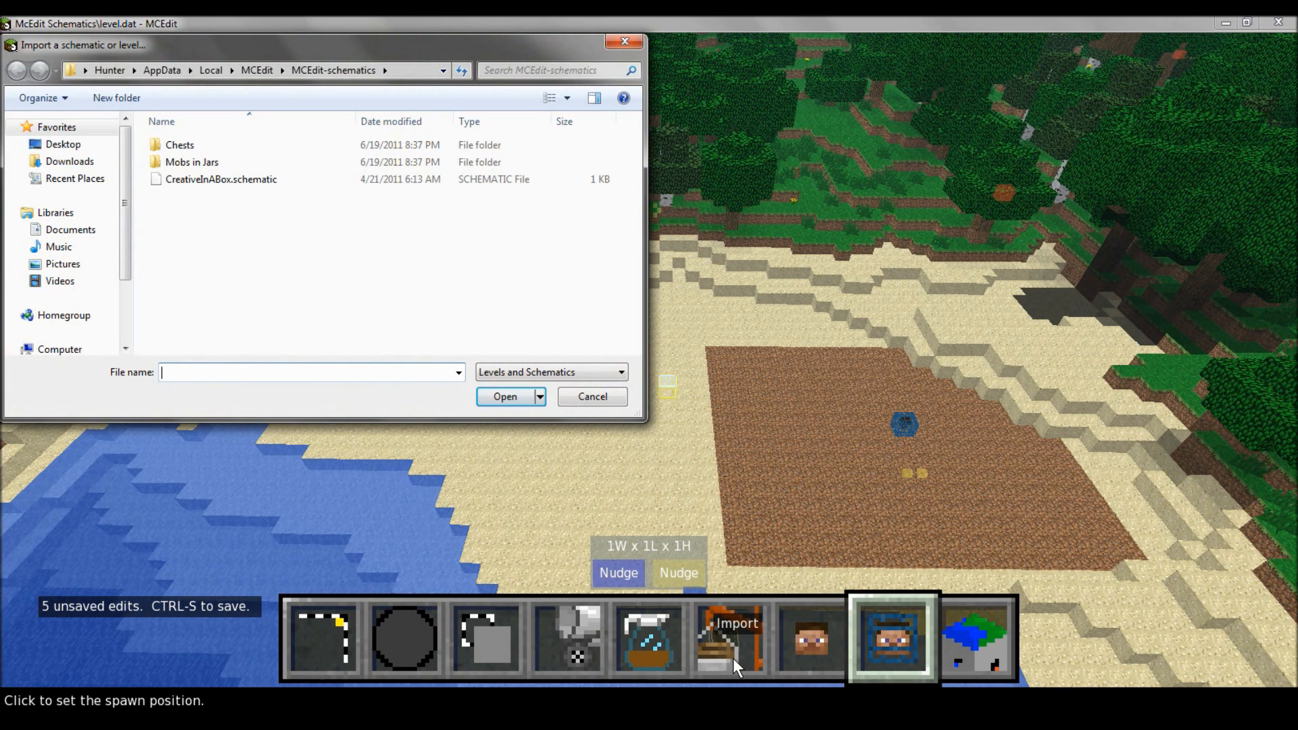
double_click(252, 148)
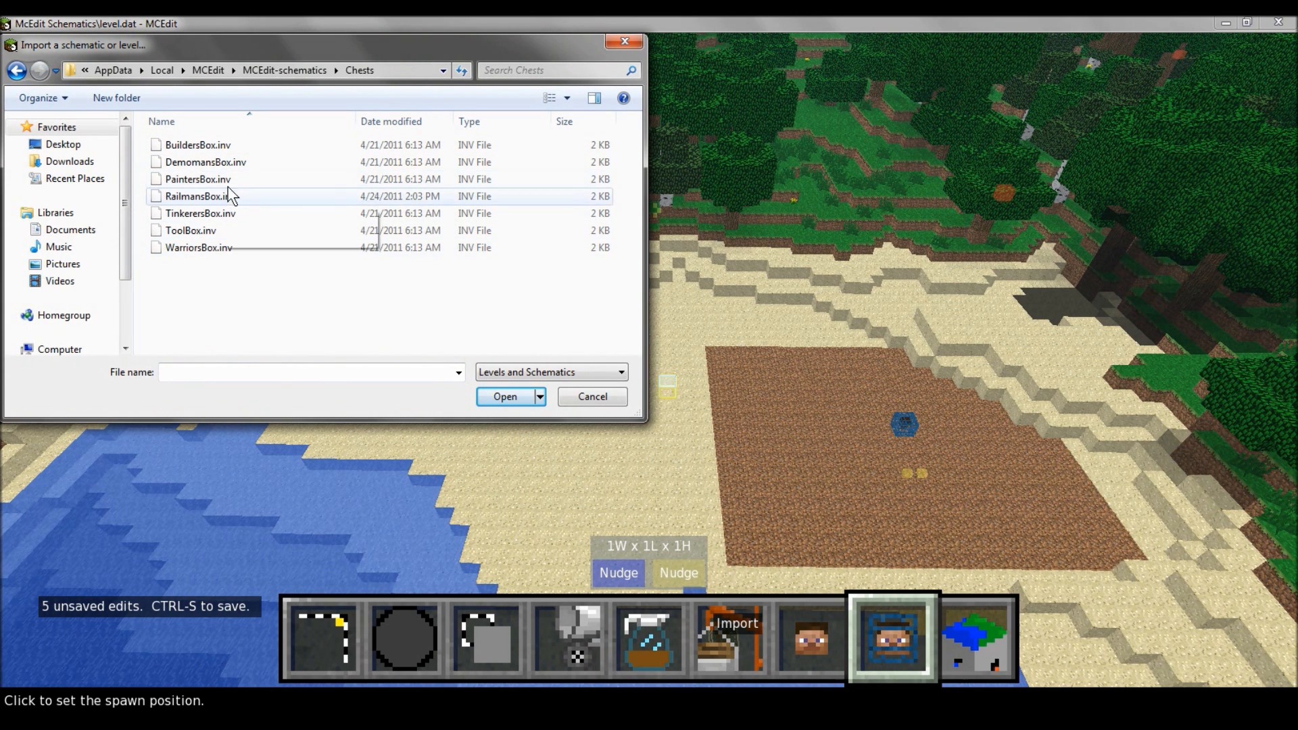
double_click(232, 144)
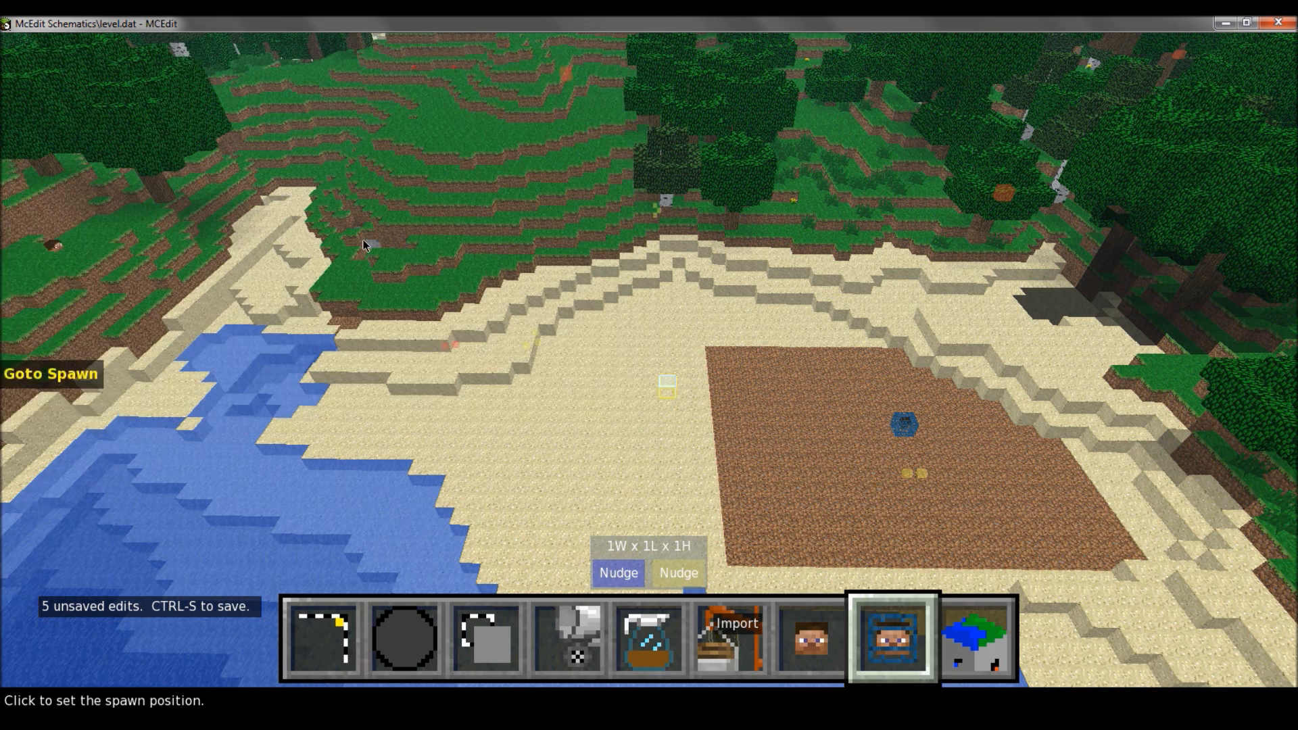
click(559, 424)
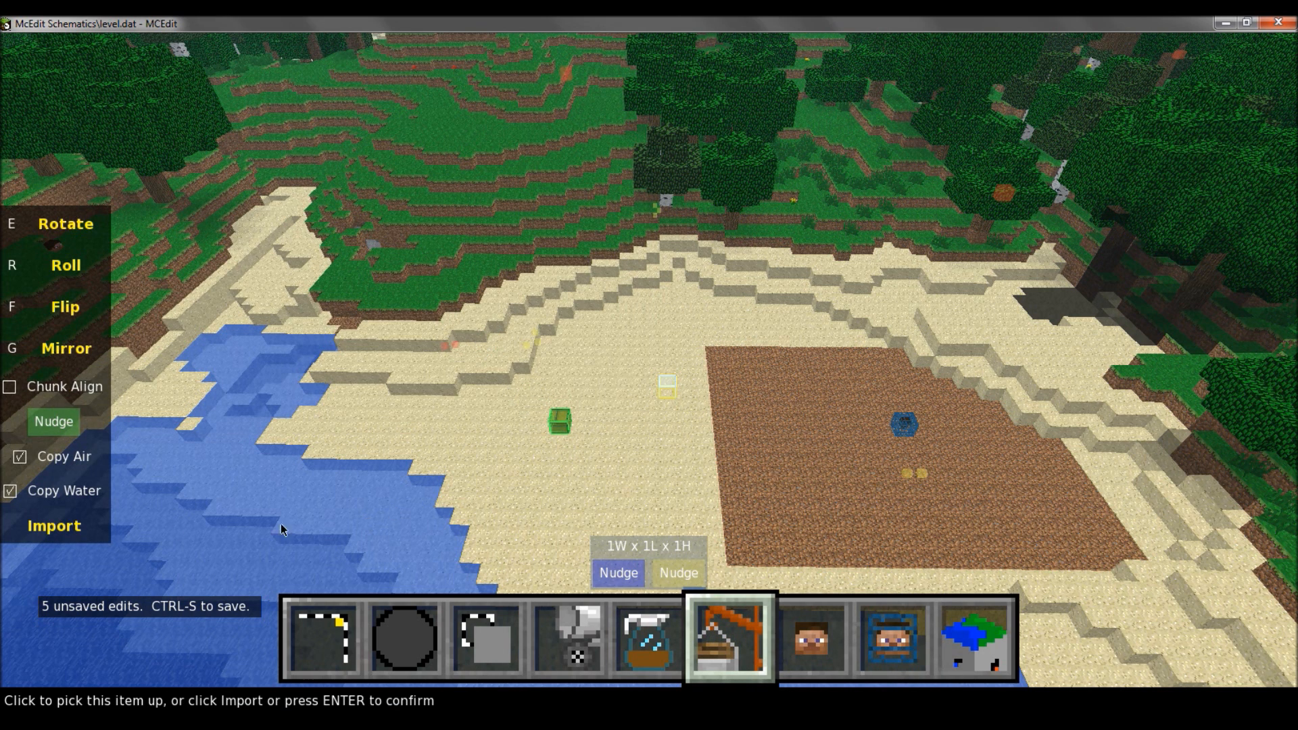
click(54, 526)
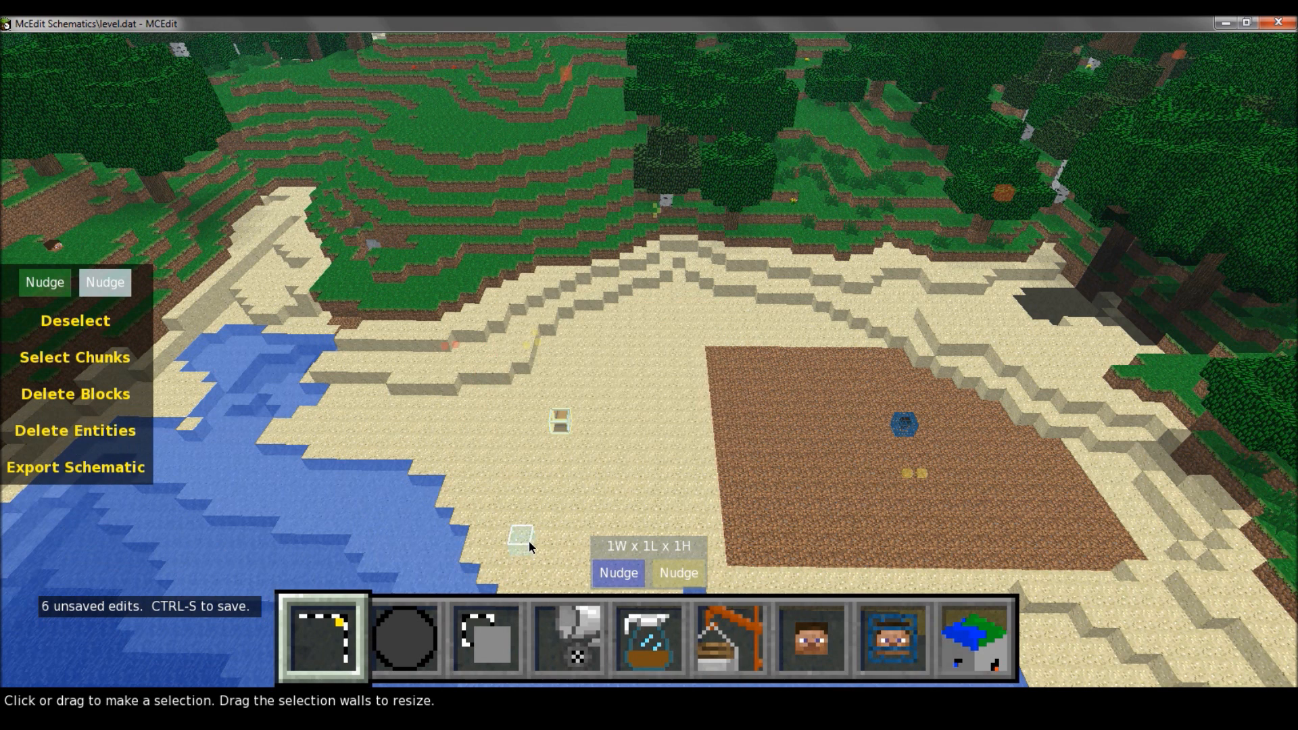
click(739, 643)
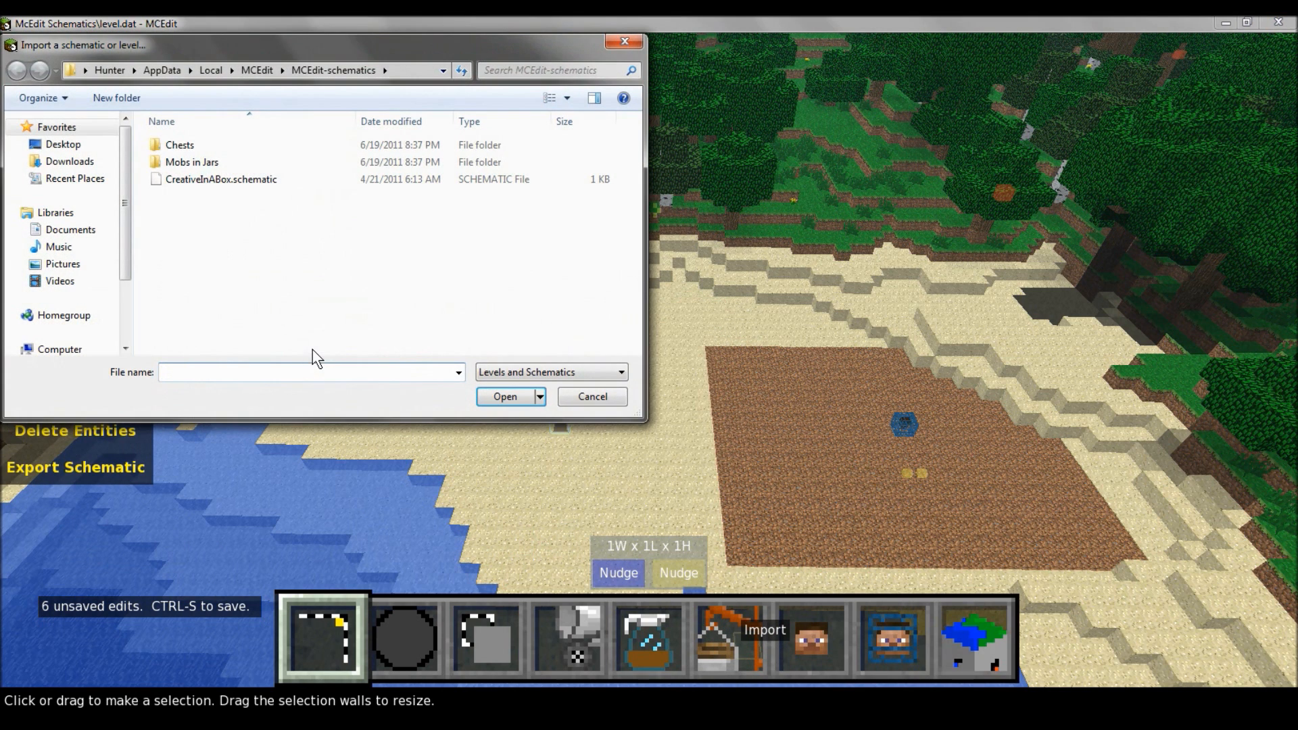
double_click(192, 145)
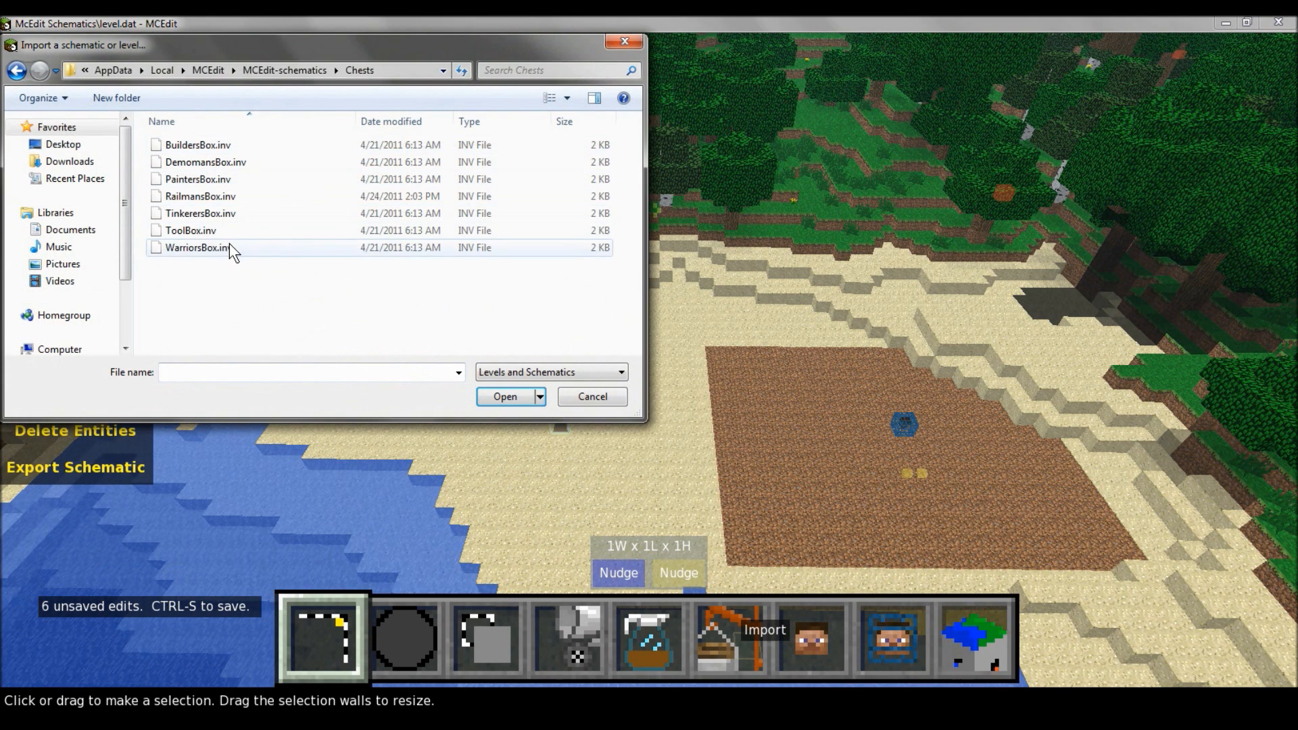
click(229, 247)
double_click(229, 247)
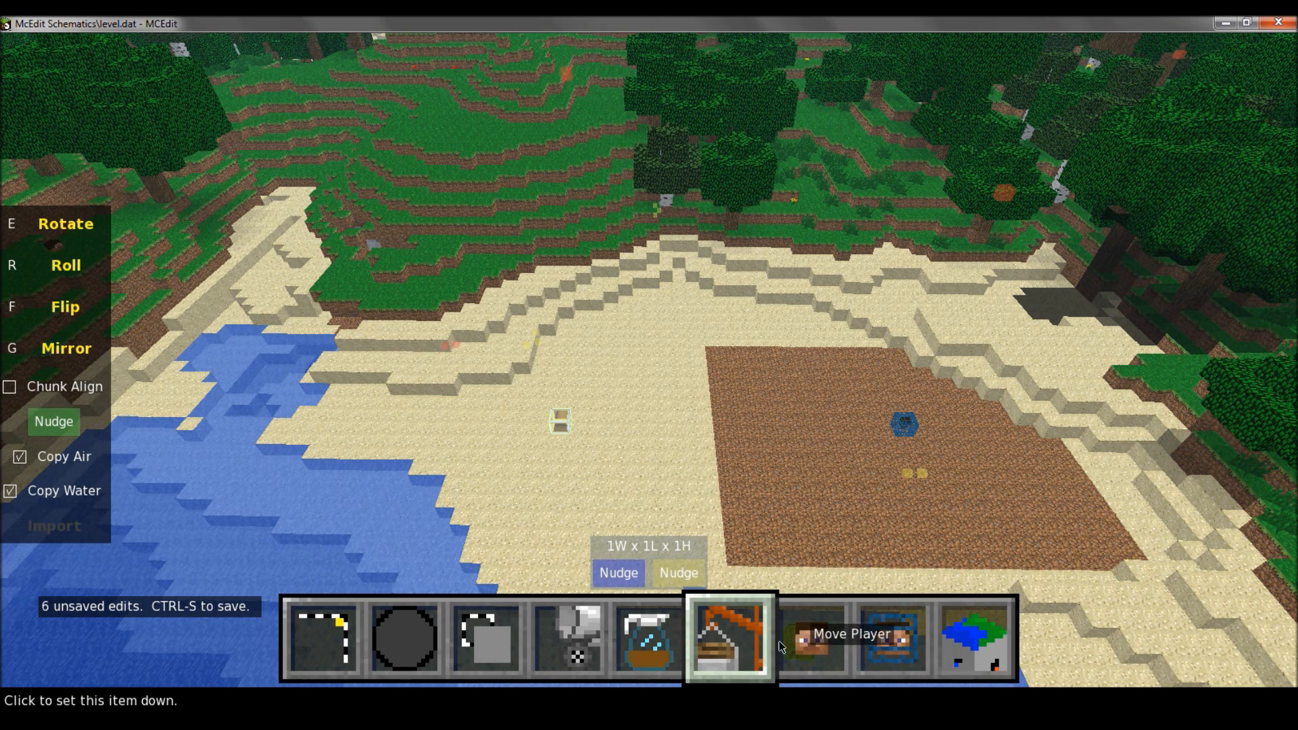
Import zombie.schematic from the Mobs in Jars folder and place it on the sand between the chest and the dirt area
click(742, 642)
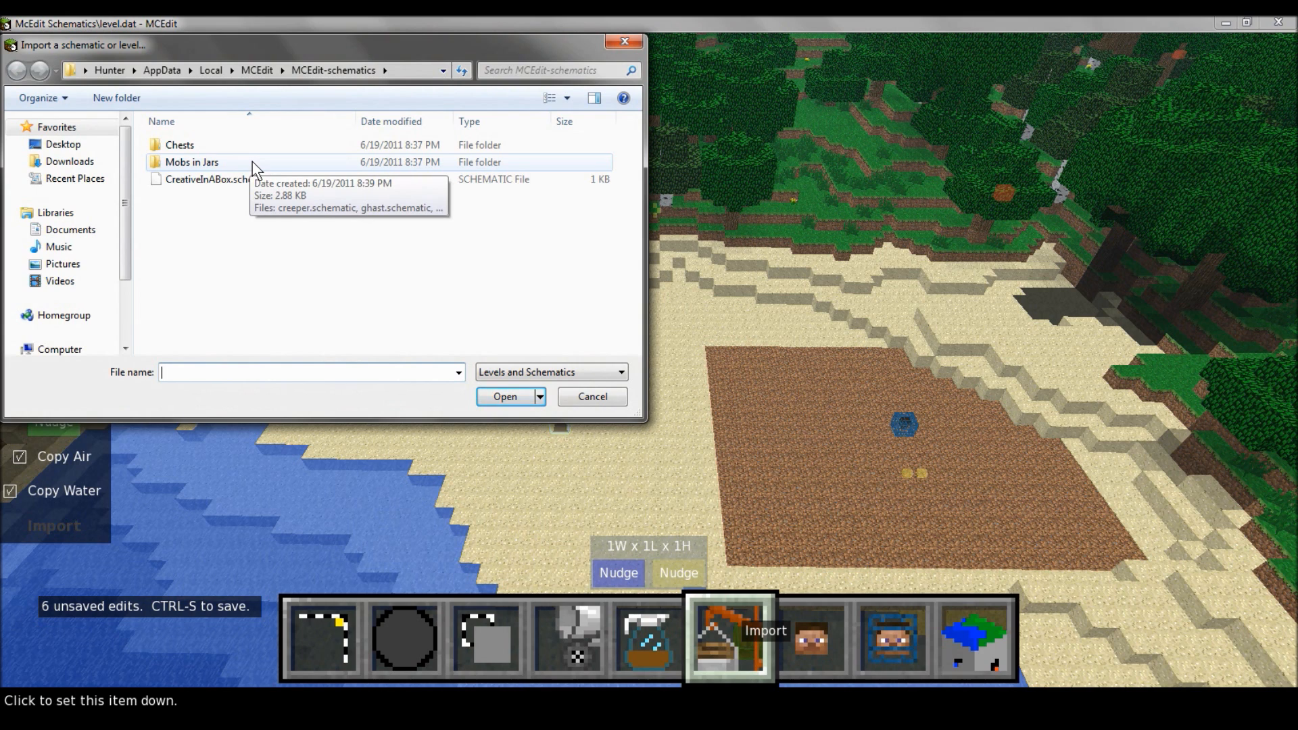
double_click(252, 161)
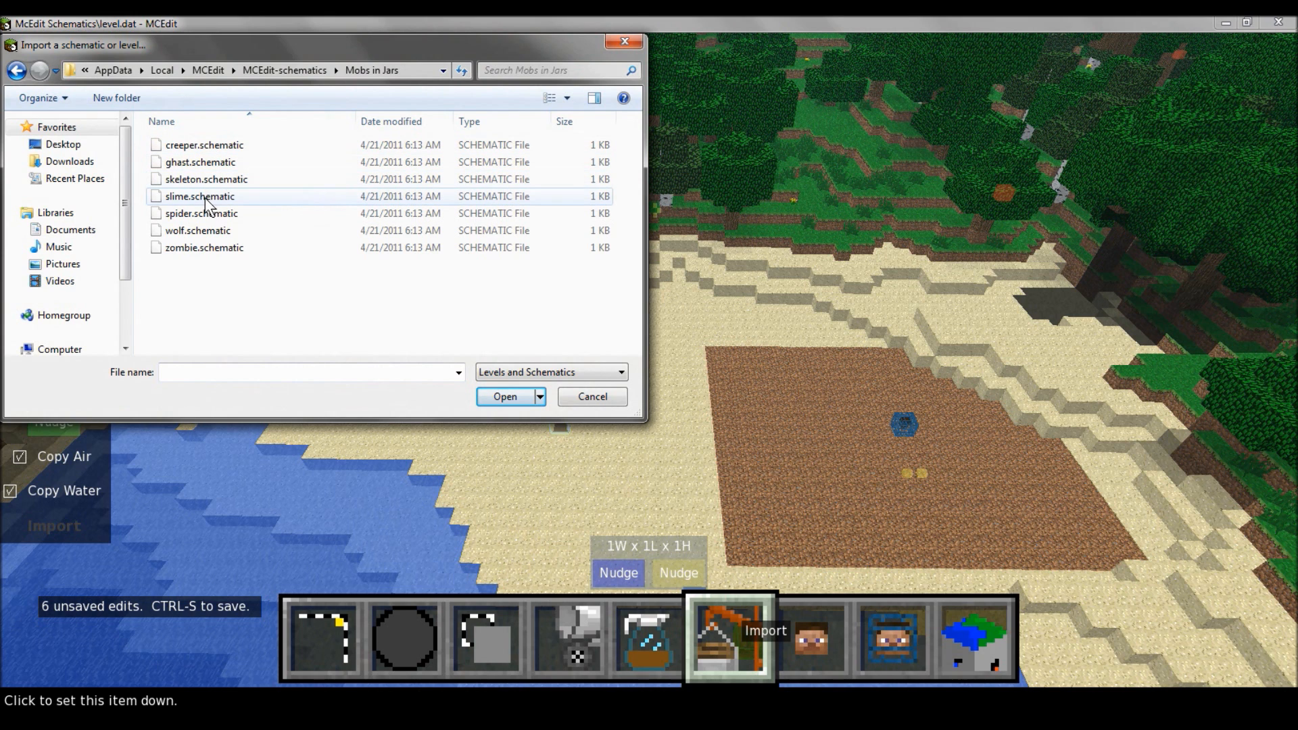
double_click(218, 249)
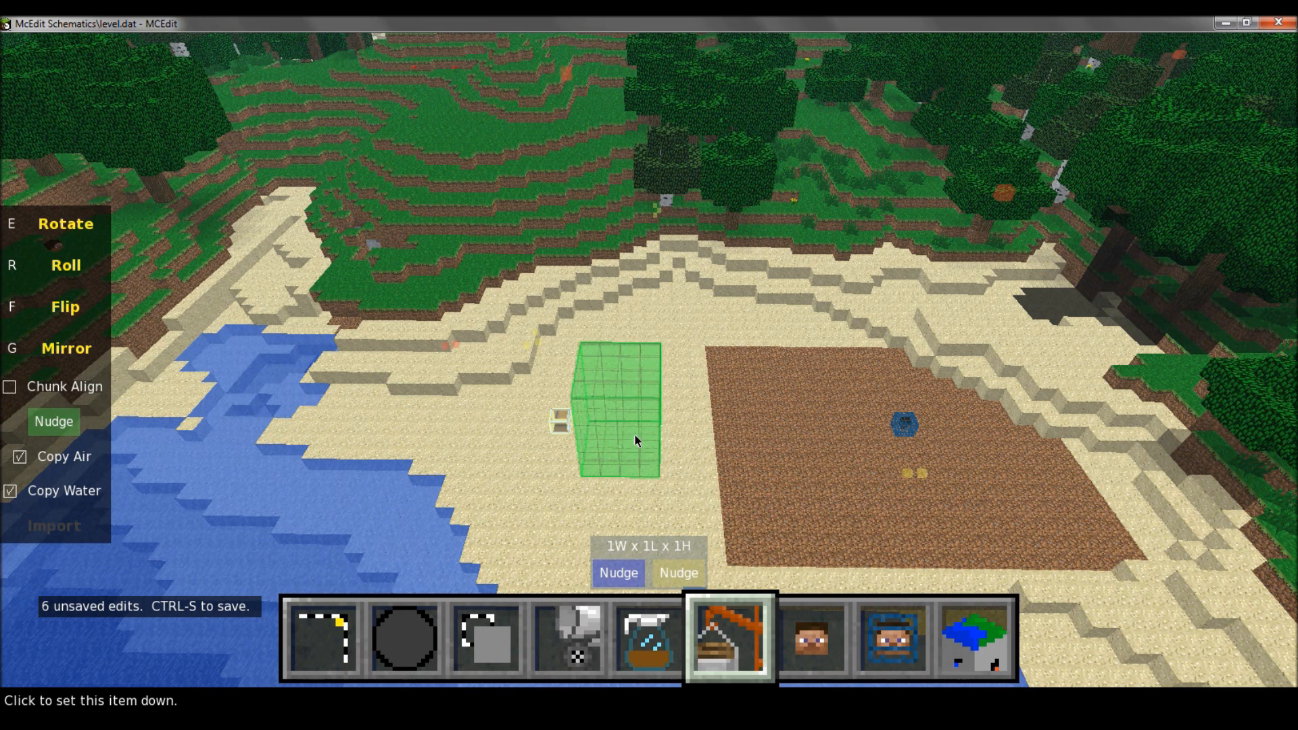
click(659, 378)
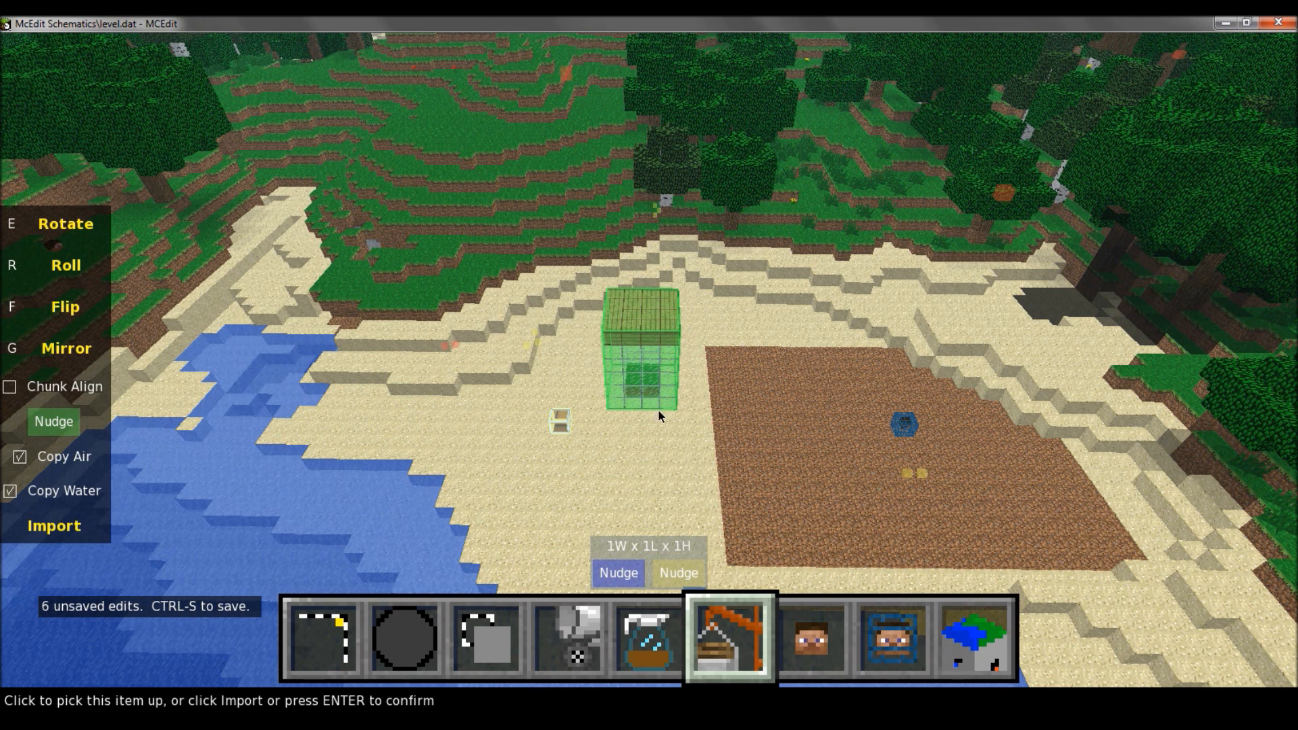
click(69, 528)
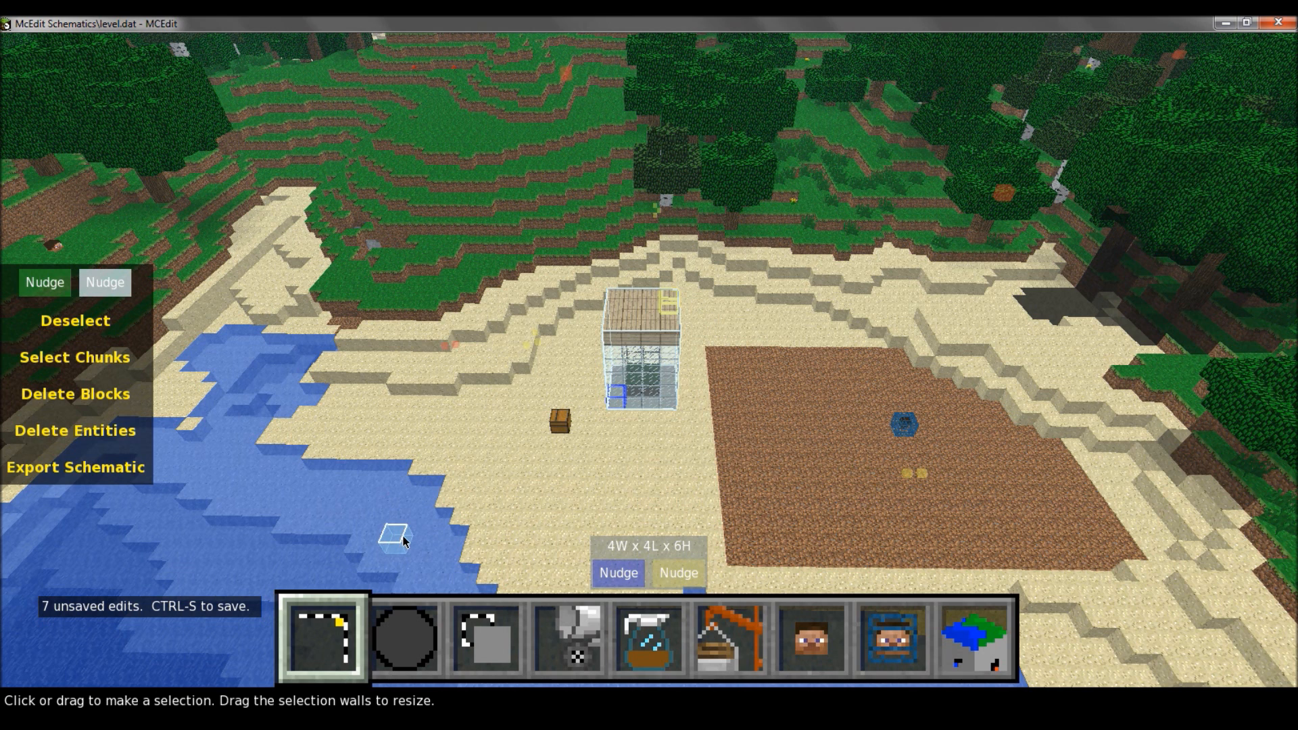
Save the edited world and close MCEdit
key(Escape)
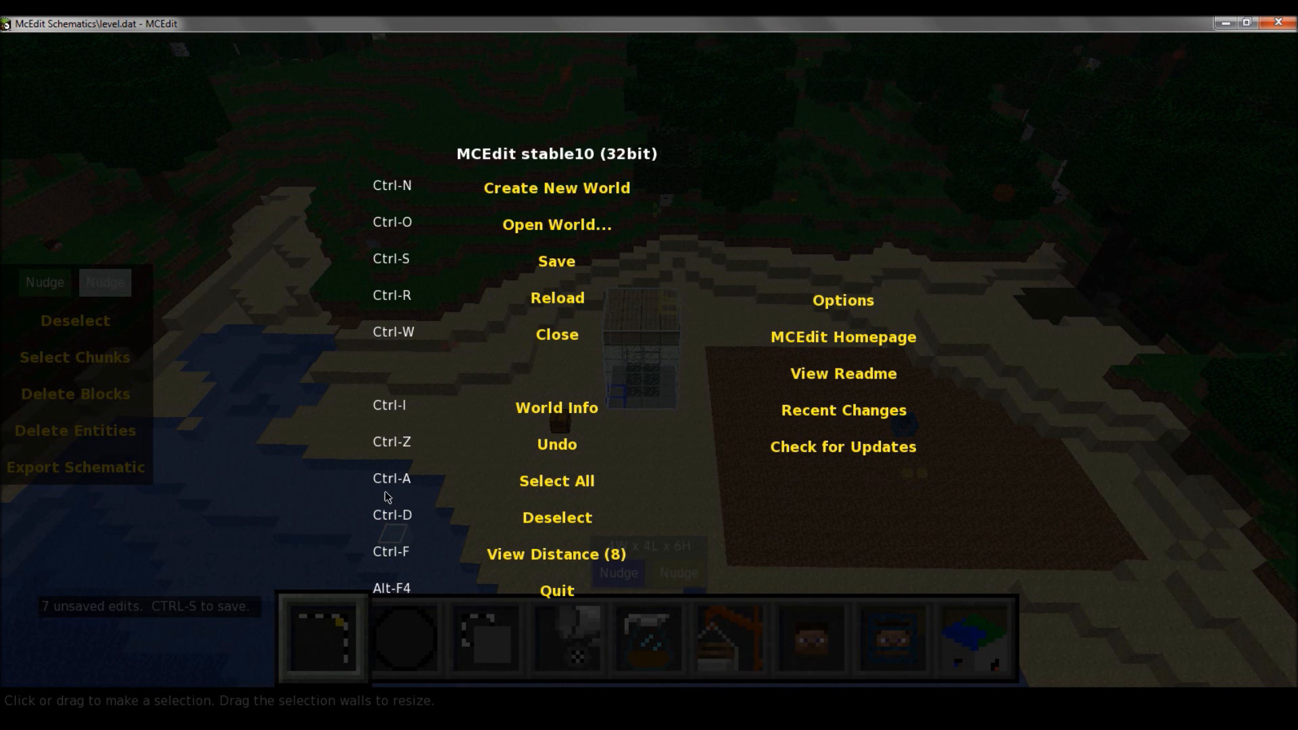
click(555, 264)
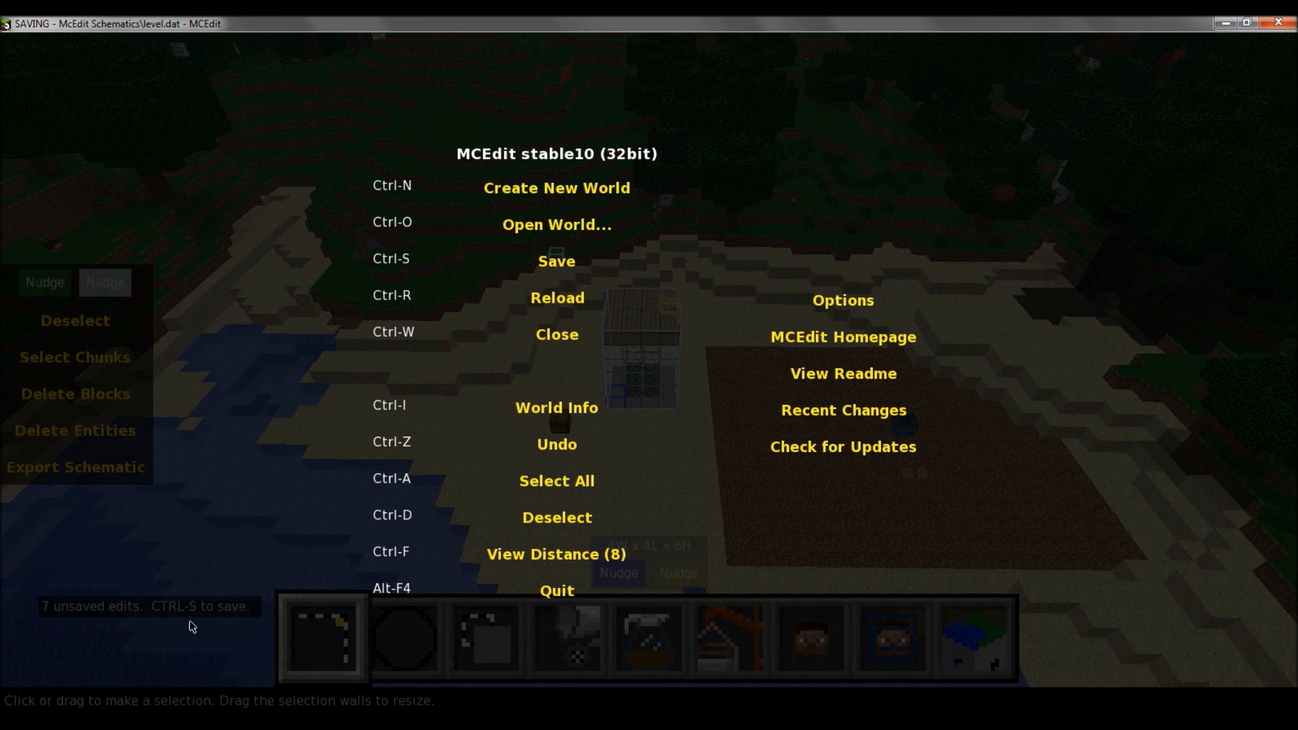
key(Escape)
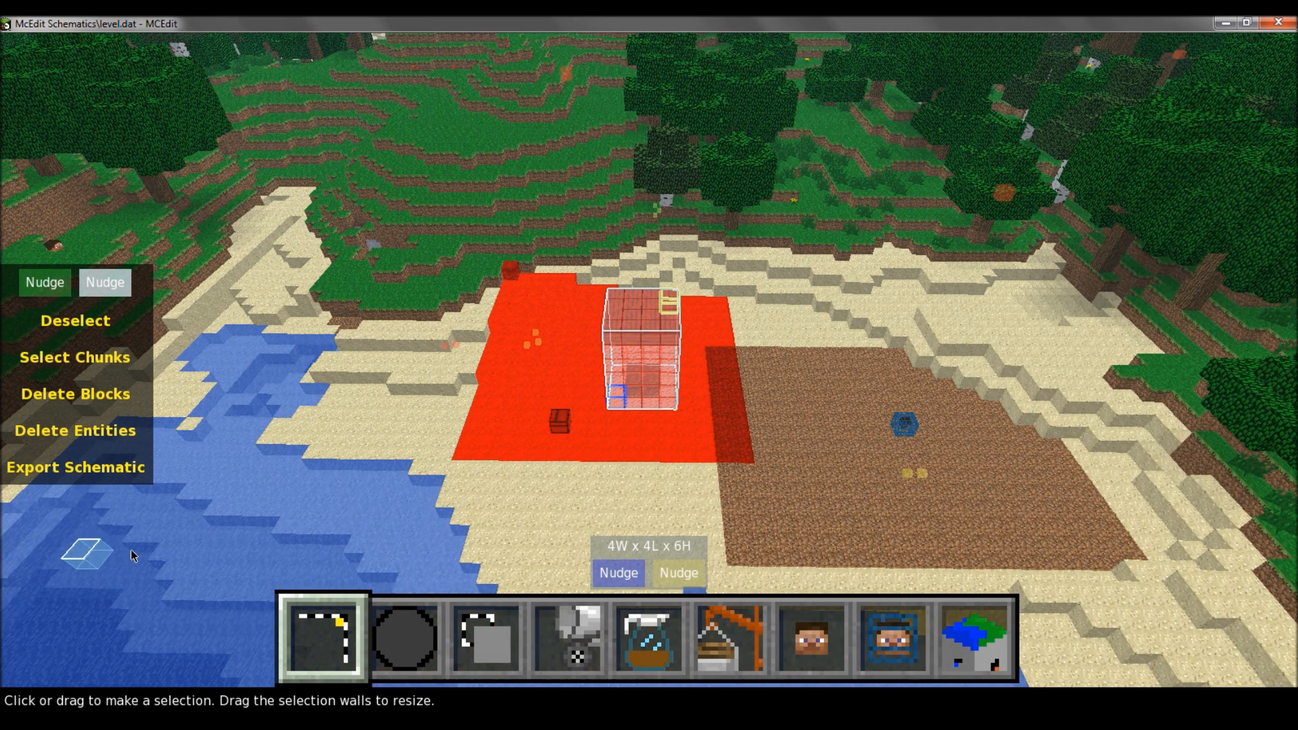
click(1273, 24)
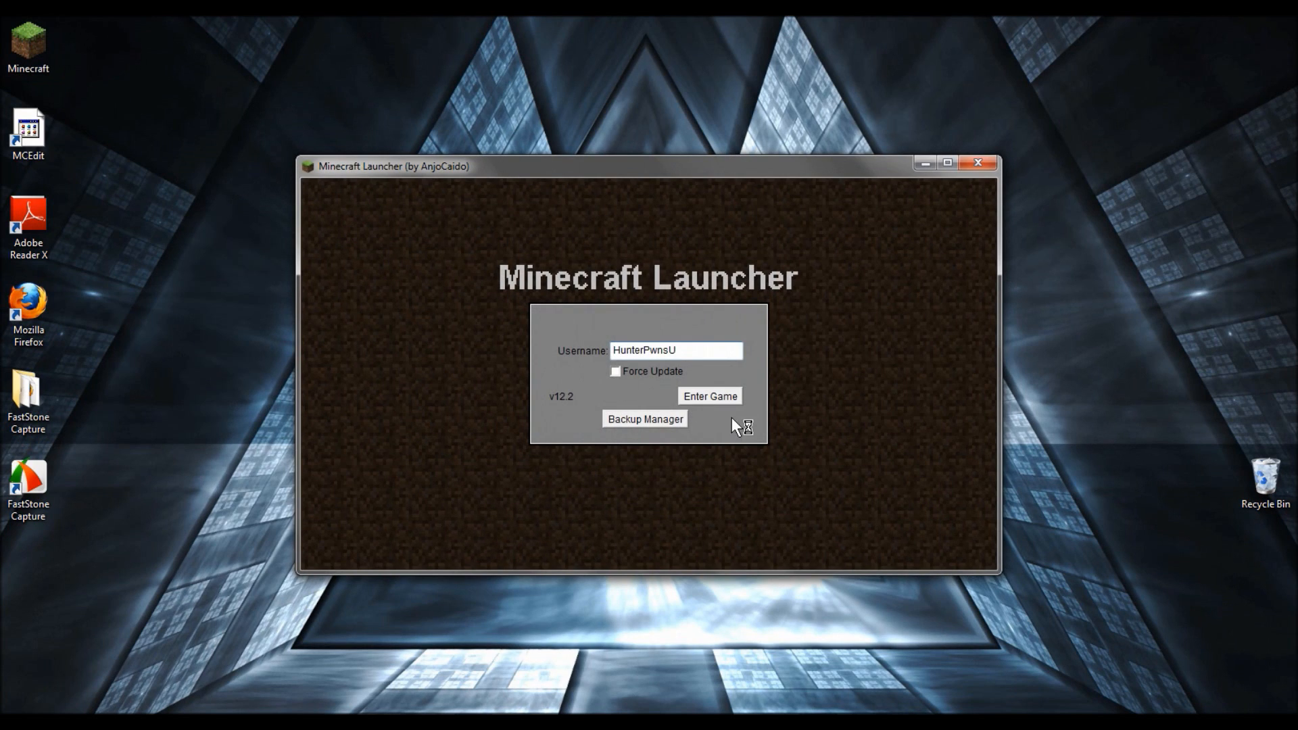
Enter the game from the Minecraft Launcher in a maximized window and play the single-player world McEdit Schematics
click(711, 399)
click(948, 162)
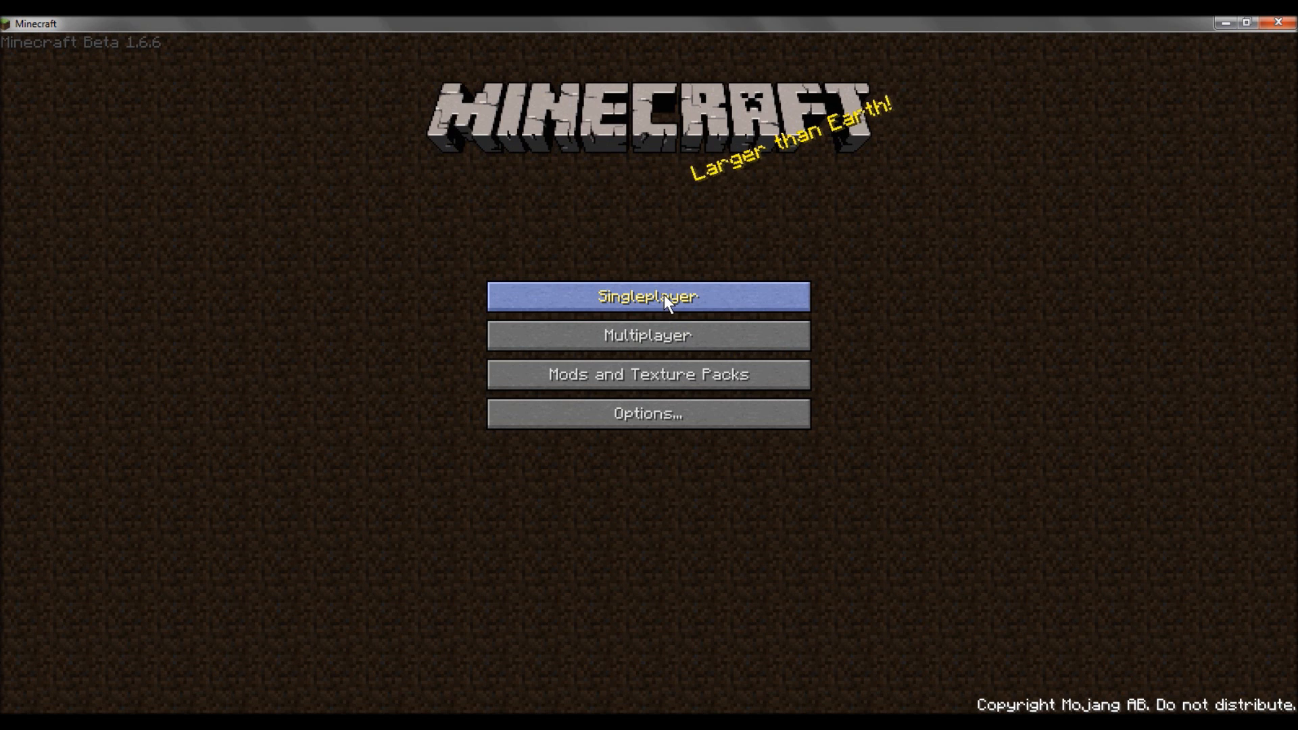
click(666, 303)
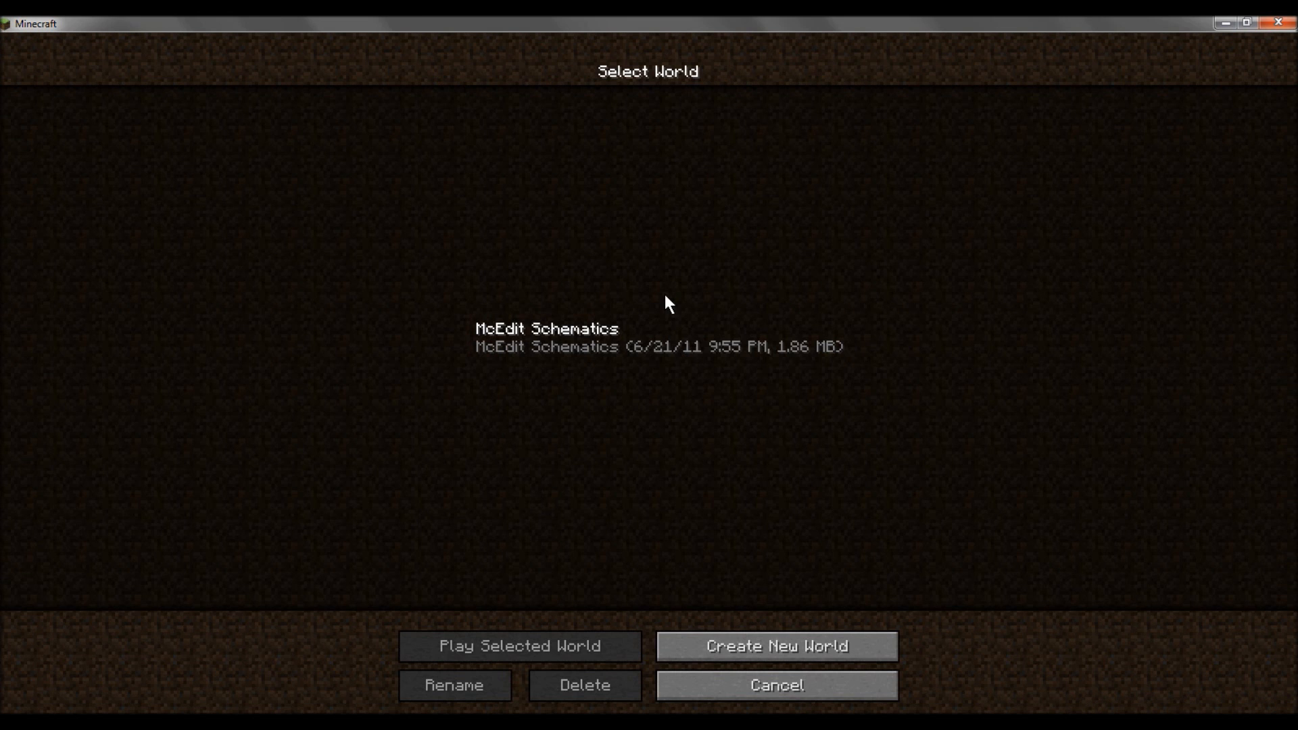
click(553, 348)
click(538, 649)
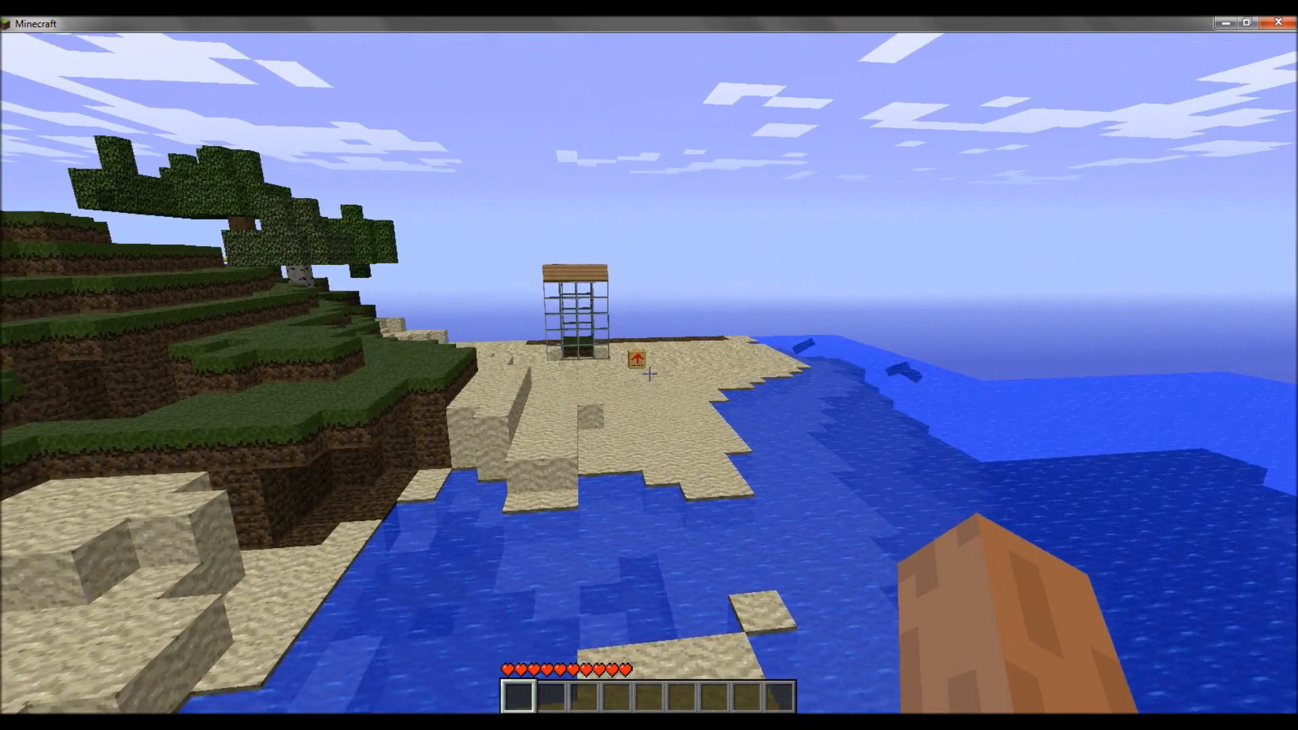
Walk across the water to the imported chest on the sand and examine its contents
key(w)
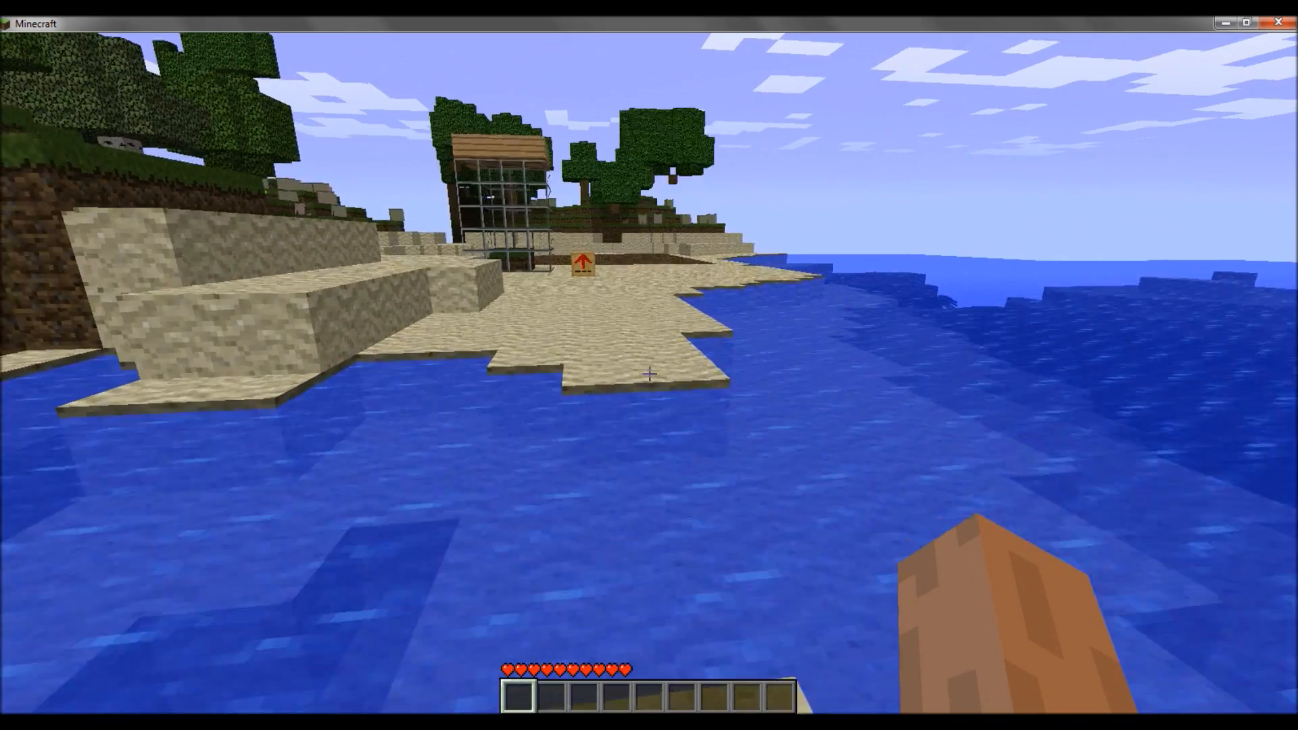
key(w)
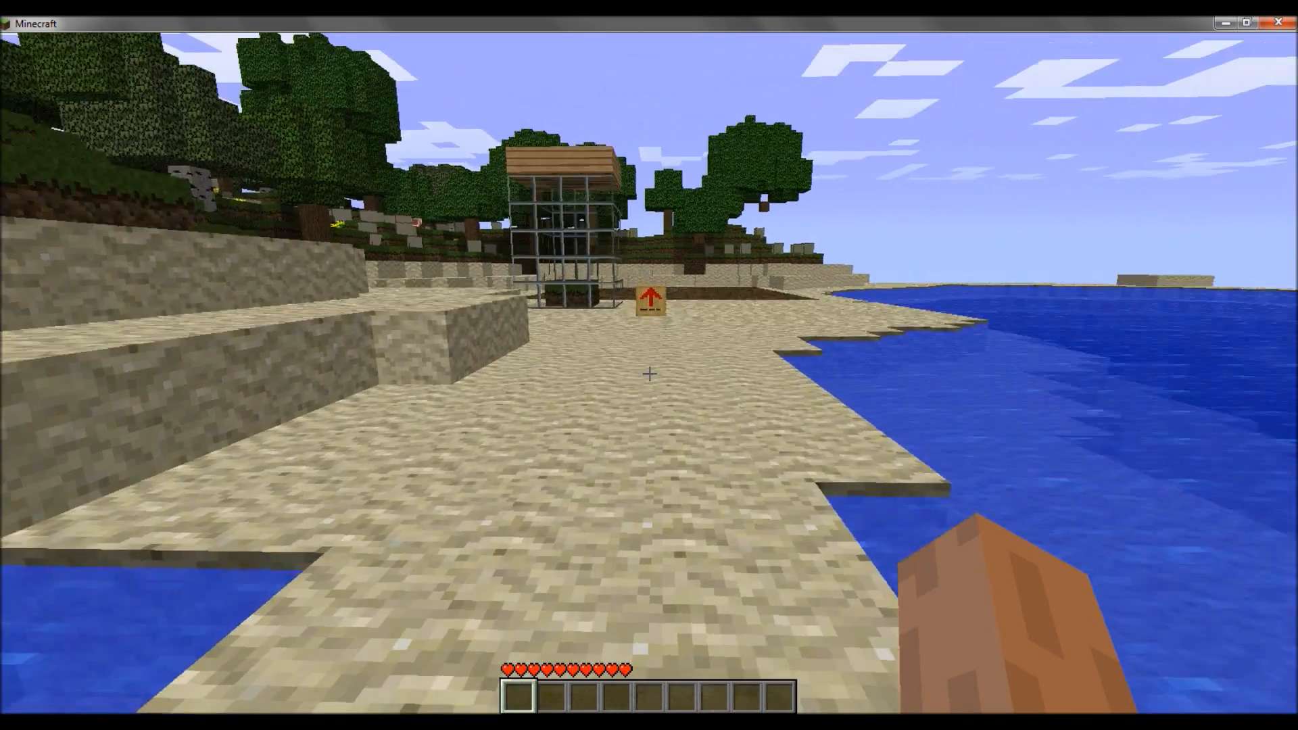
key(w)
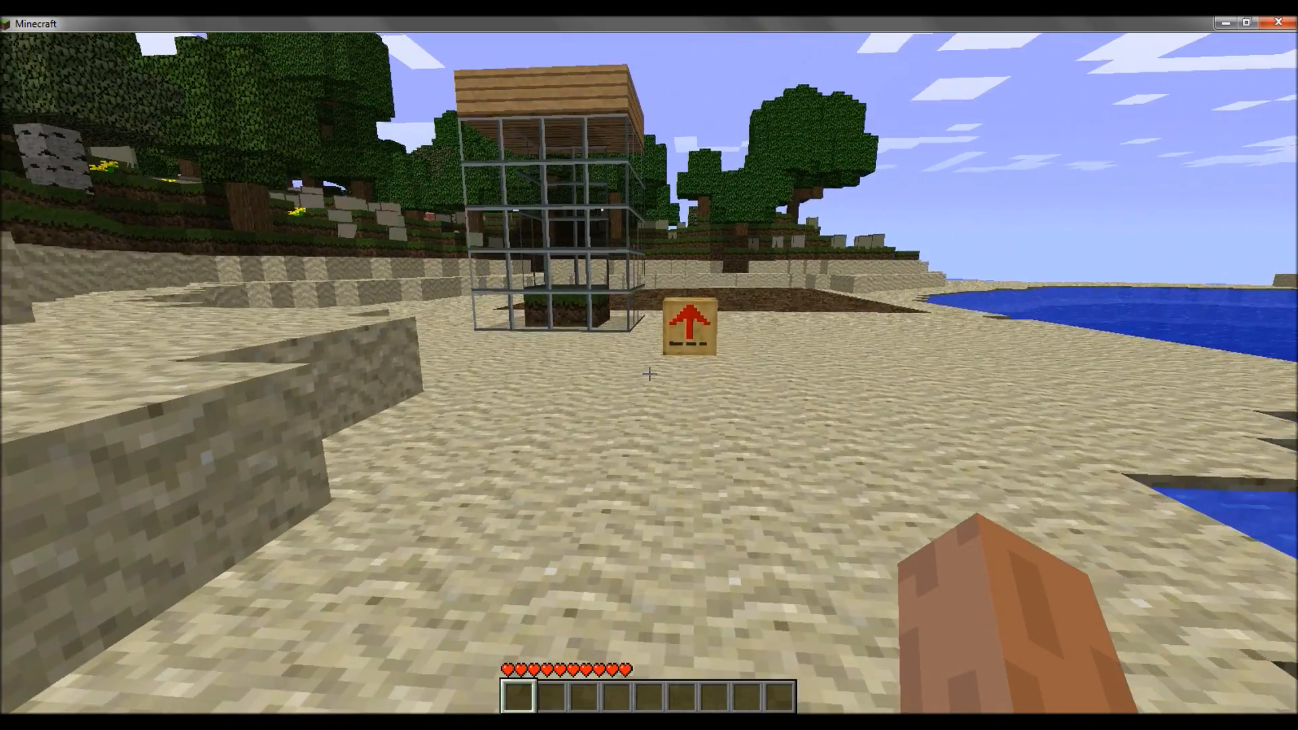
key(w)
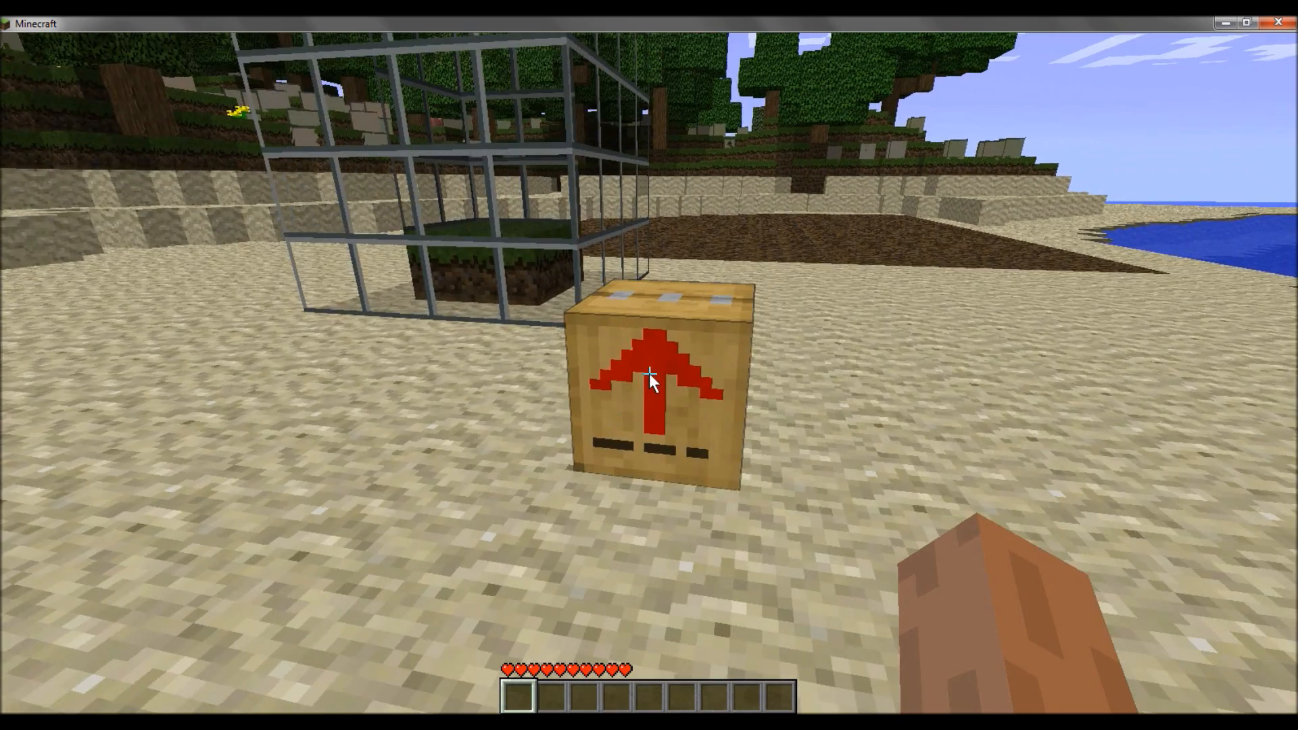
right_click(649, 373)
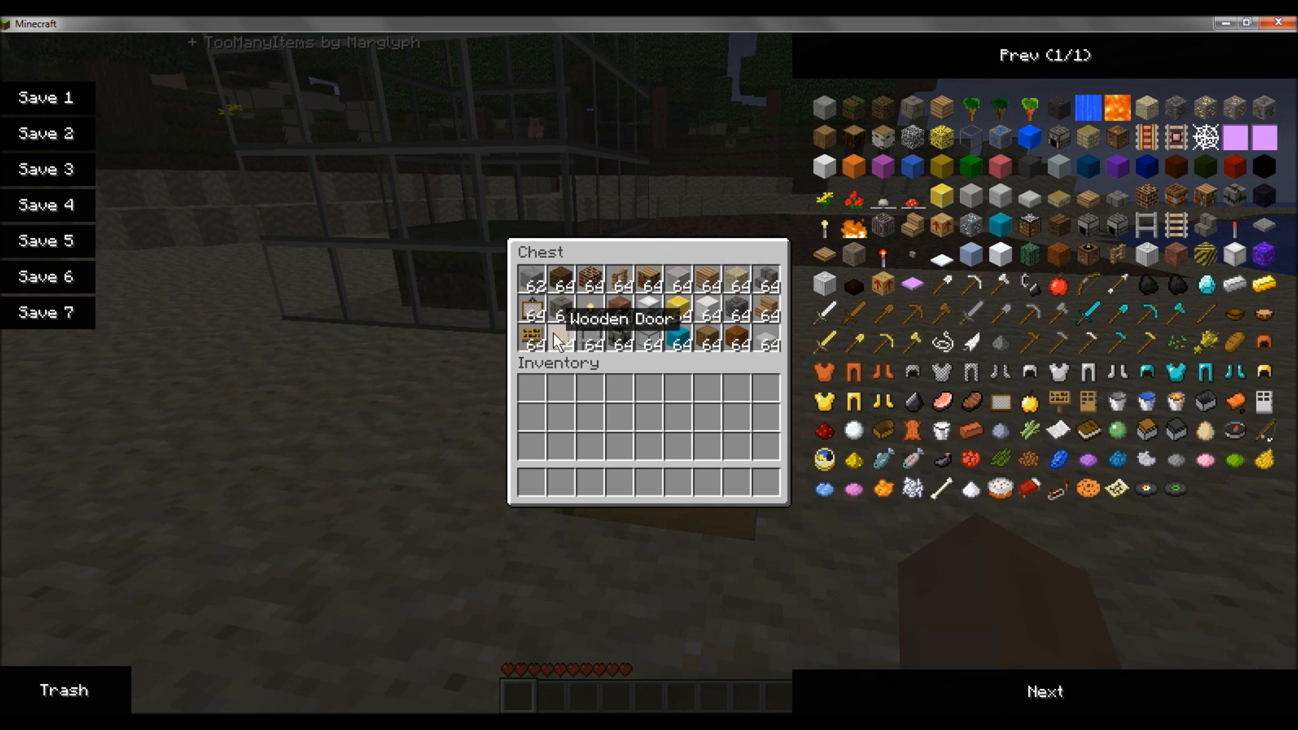
key(Escape)
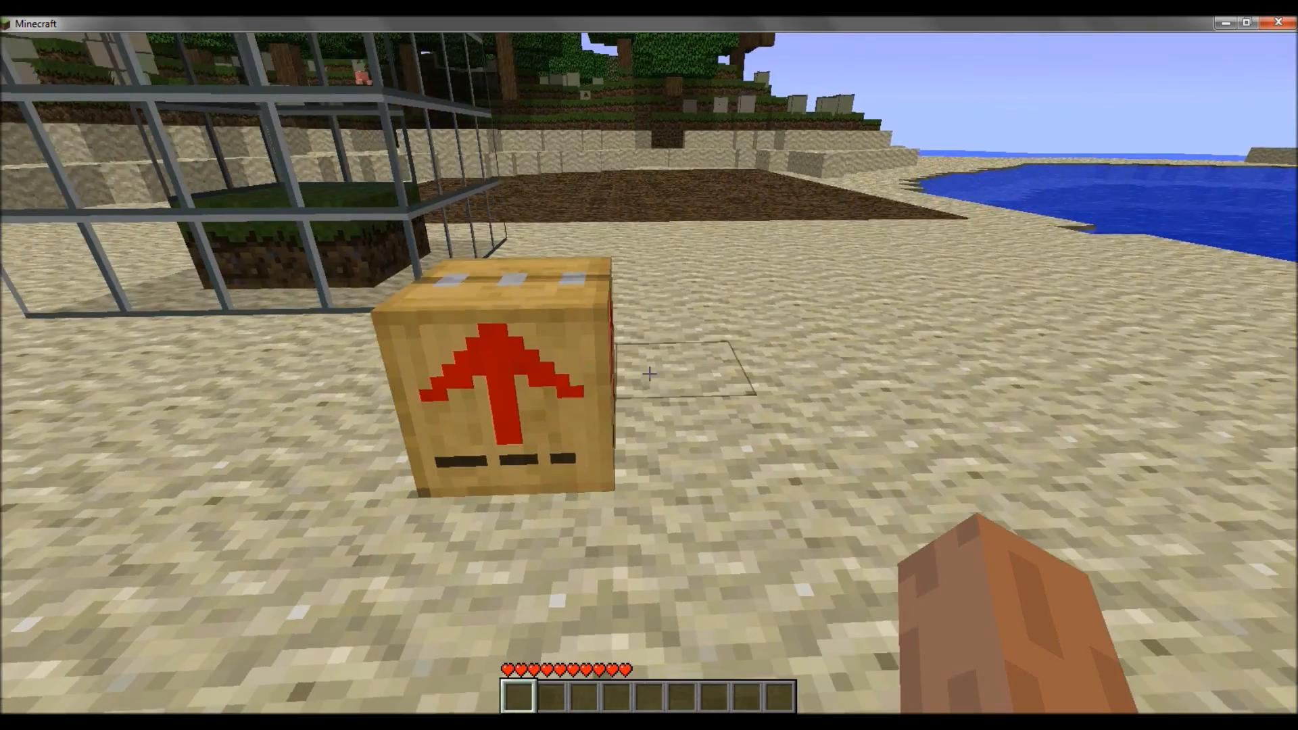
Break two stacked glass blocks out of the zombie jar's wall and inspect the jar from around the opening
key(w)
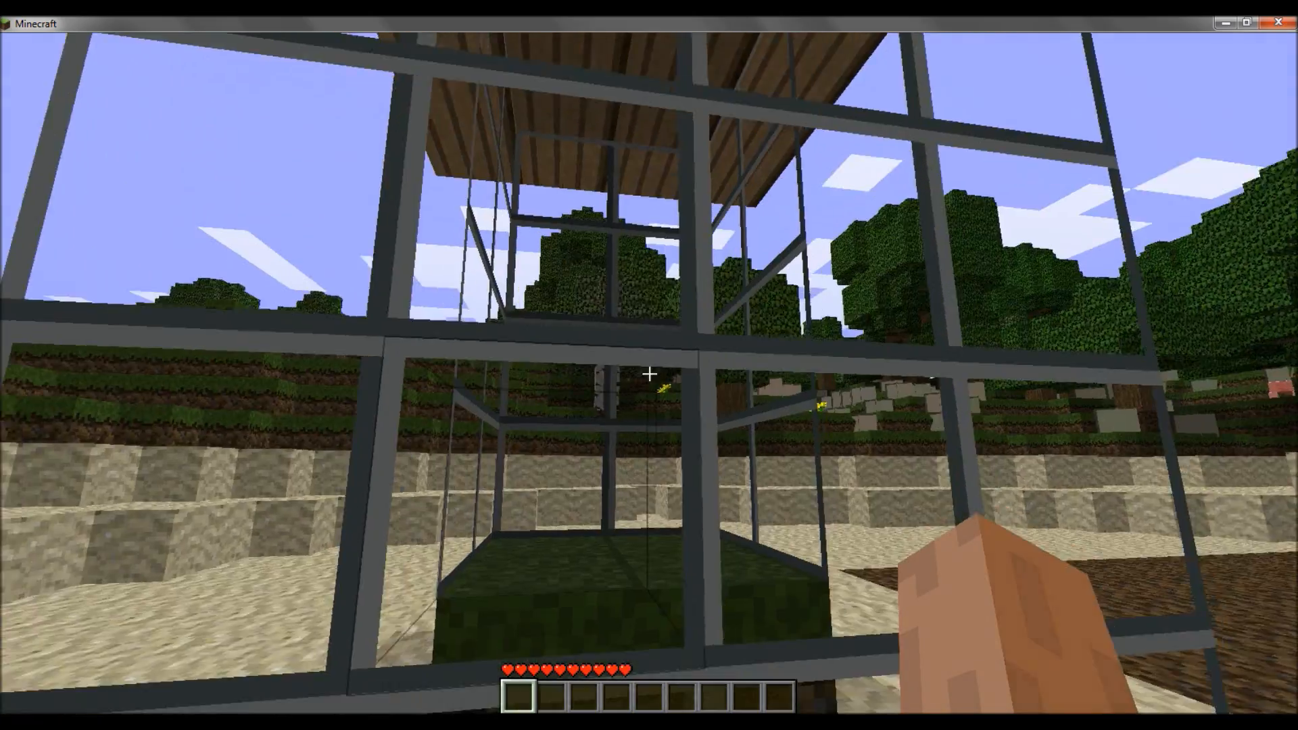
click(649, 374)
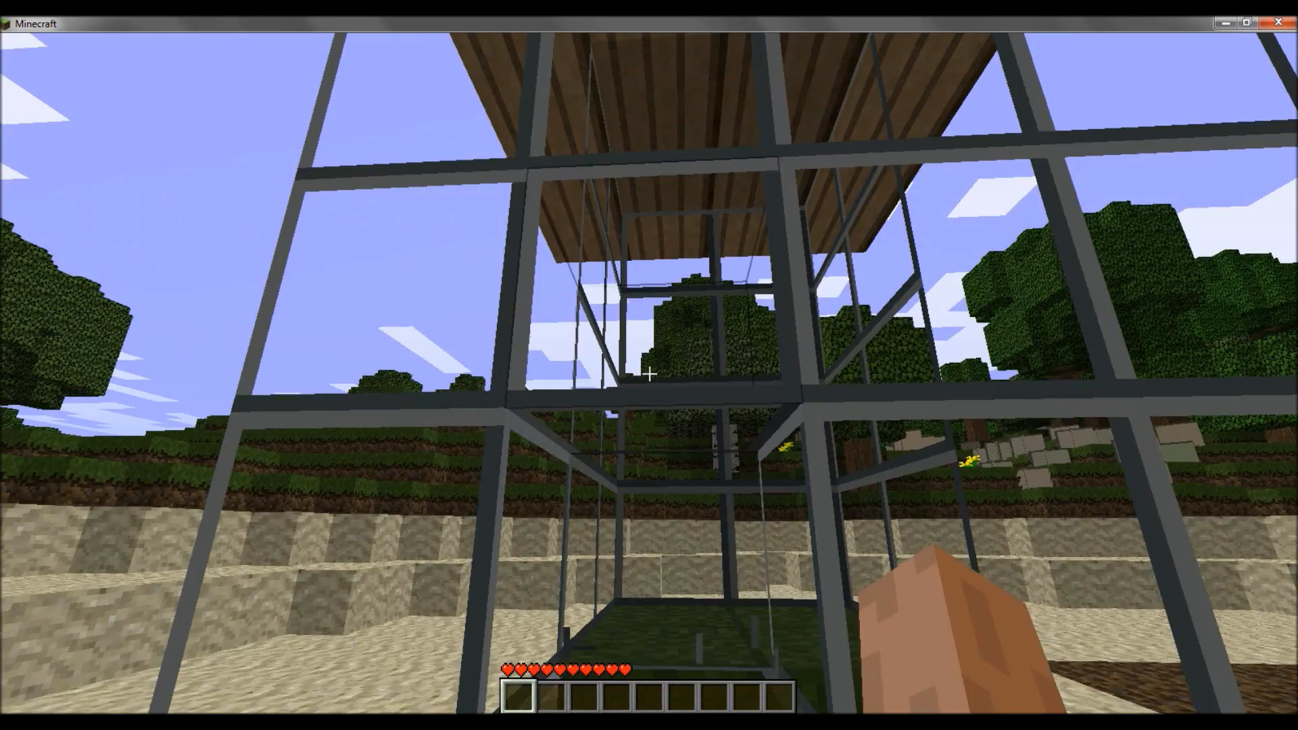
click(649, 374)
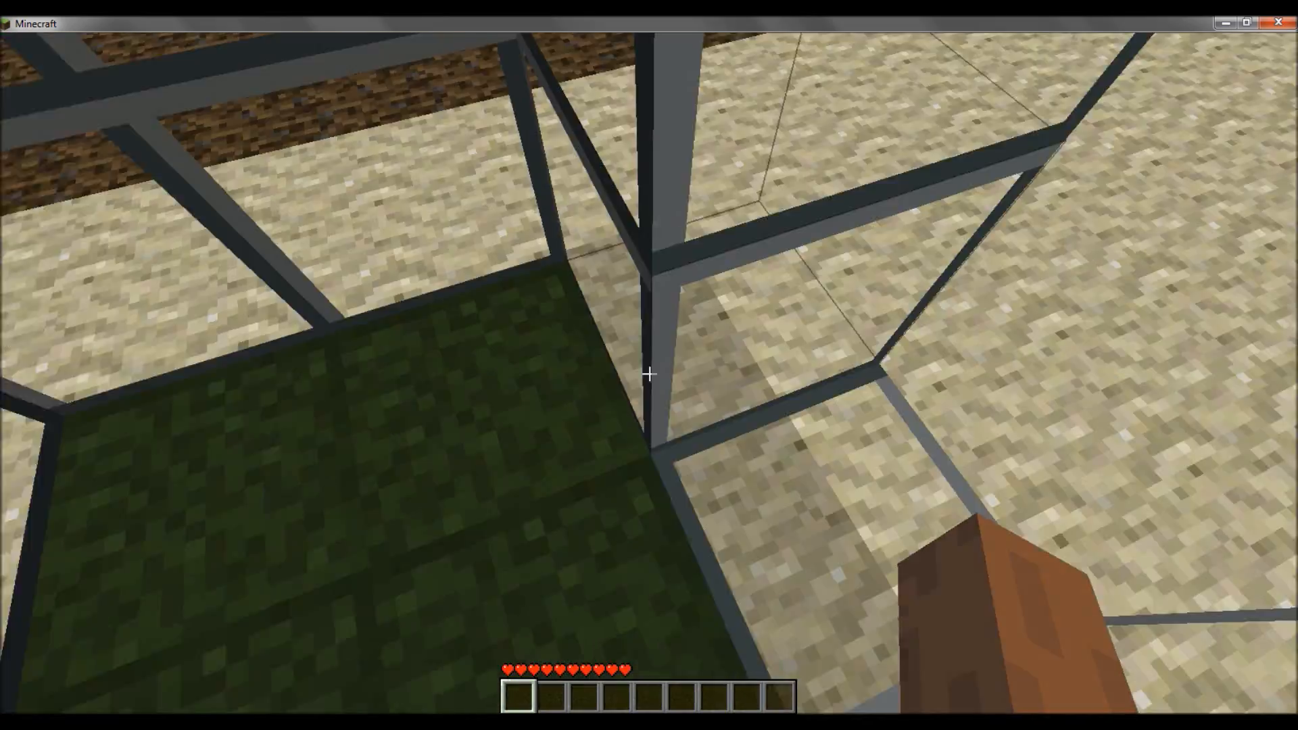
key(s)
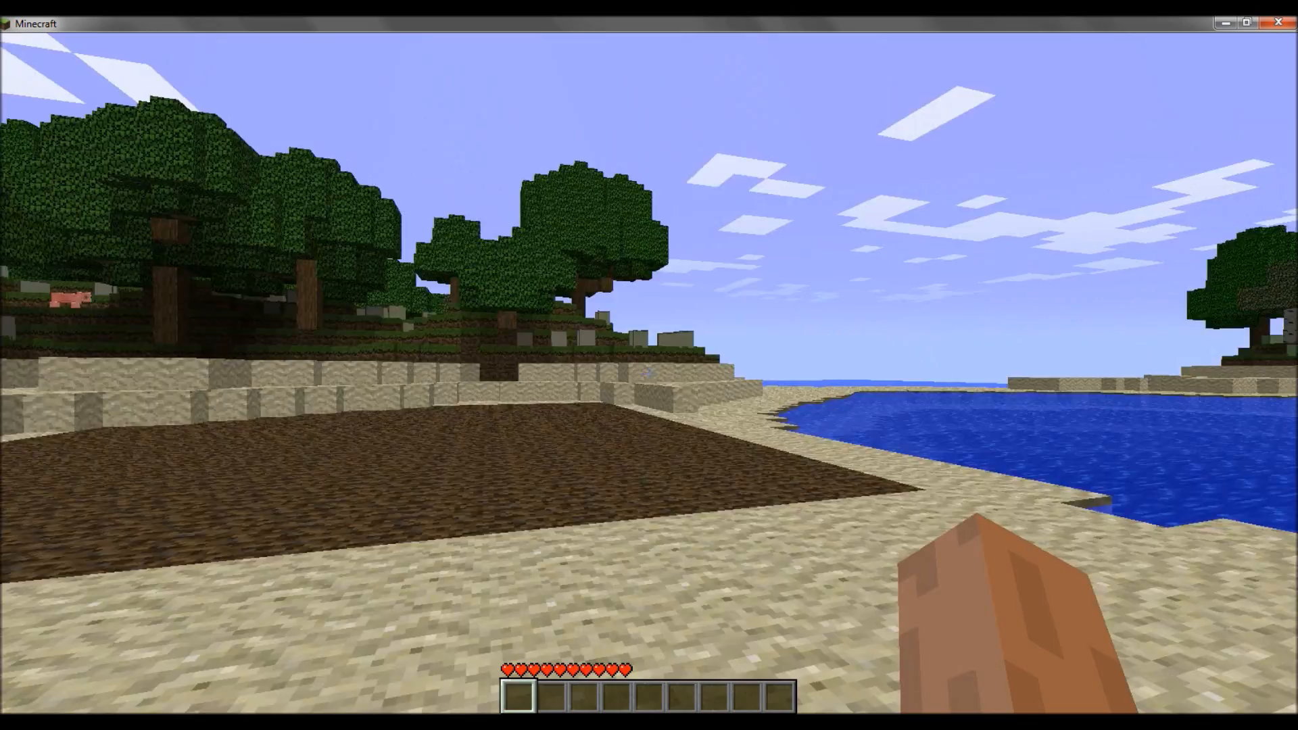
key(w)
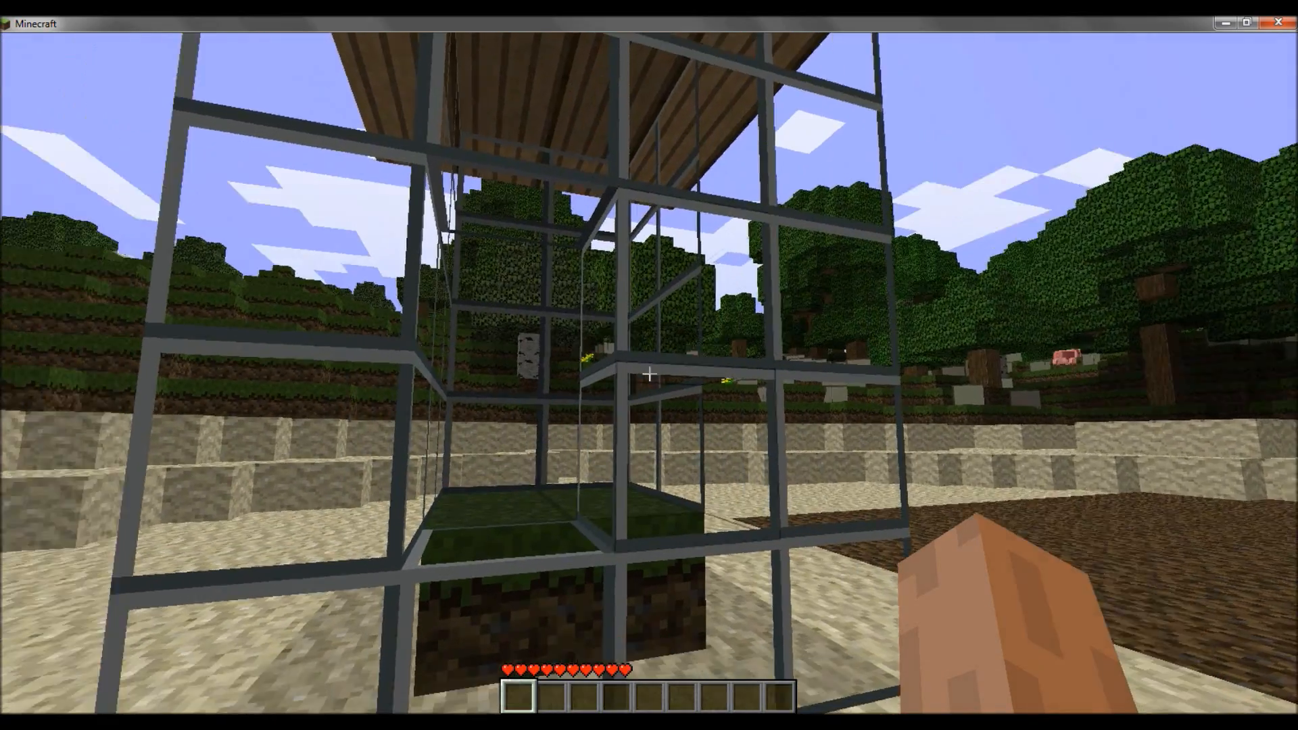
key(s)
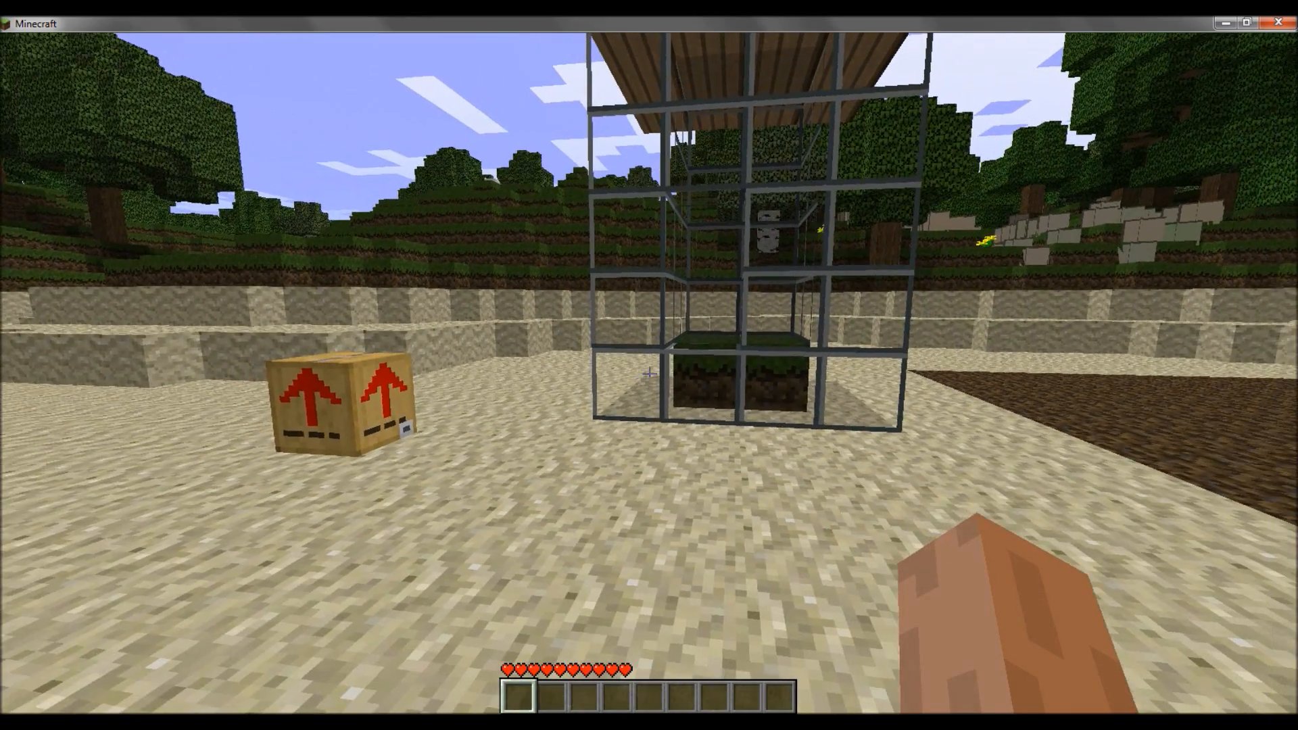
Walk to the dirt area and punch its blocks to check them
key(w)
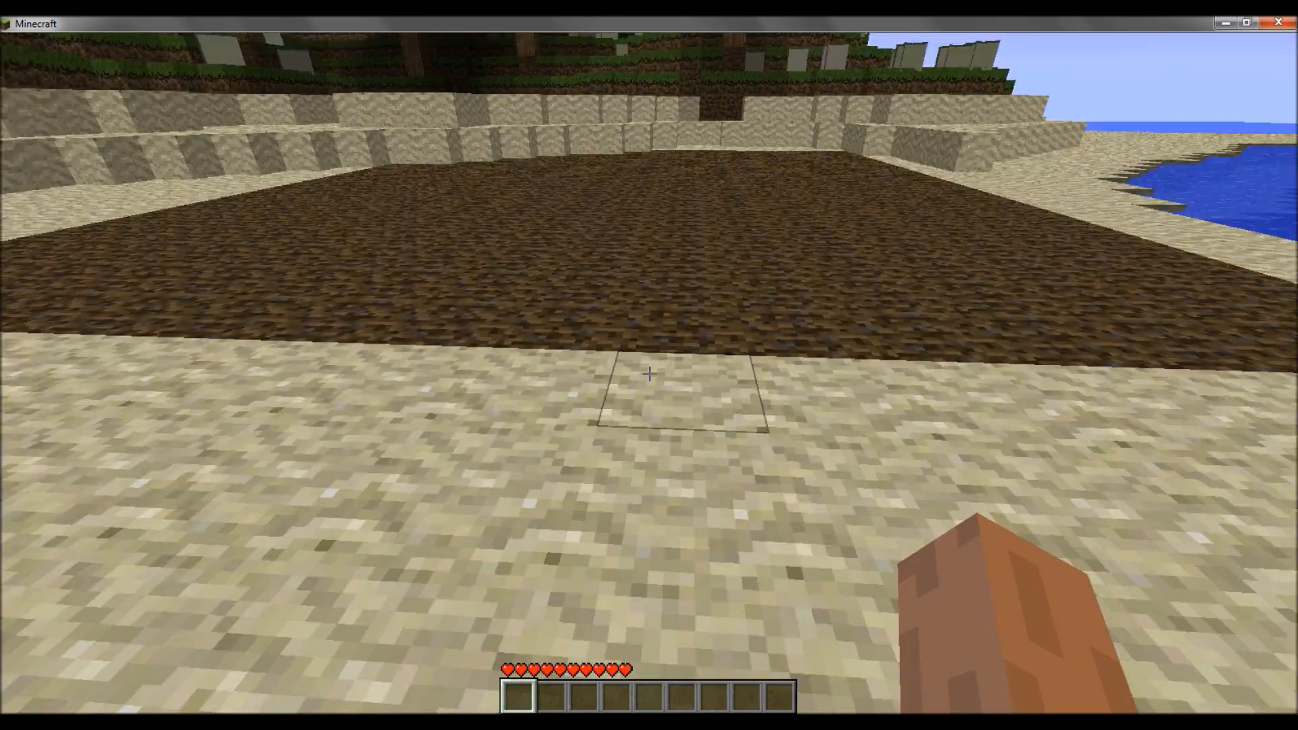
click(649, 373)
click(649, 373)
key(w)
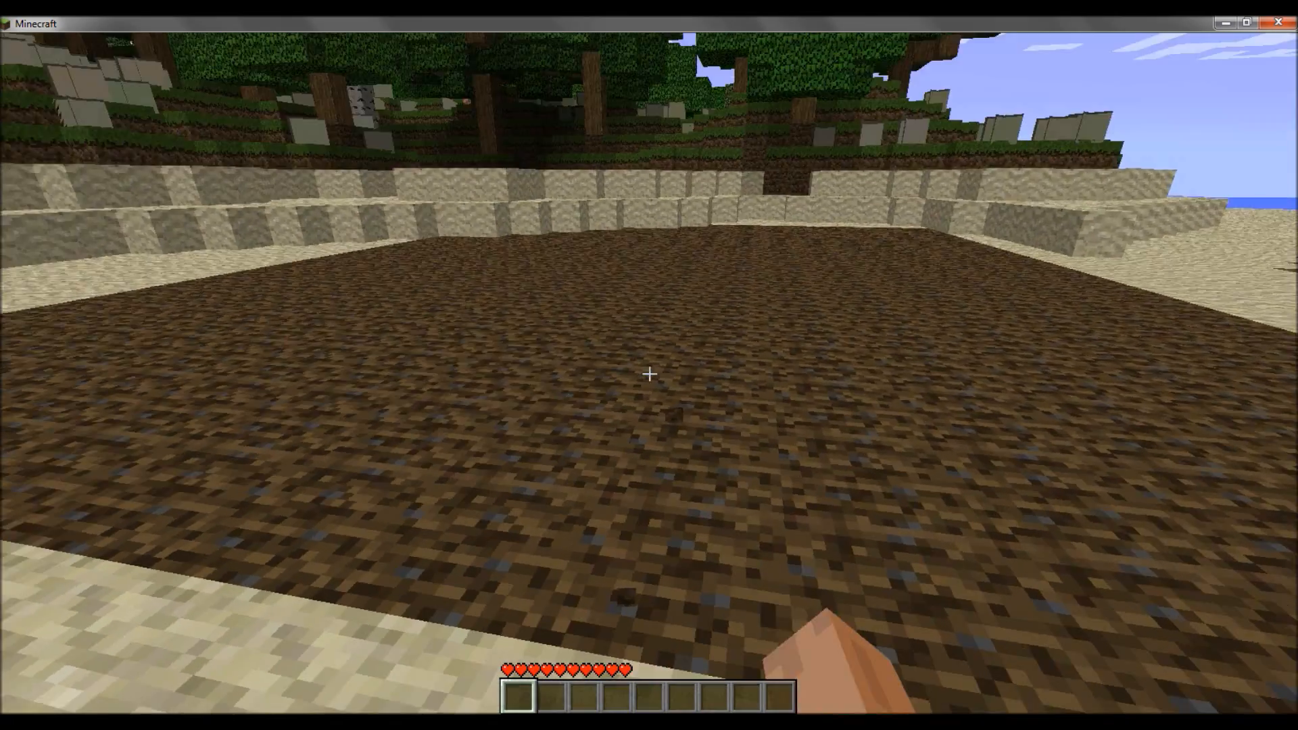
Take a TNT block from the item list, place it on the sand at the water's edge beside the dirt, and detonate it
key(e)
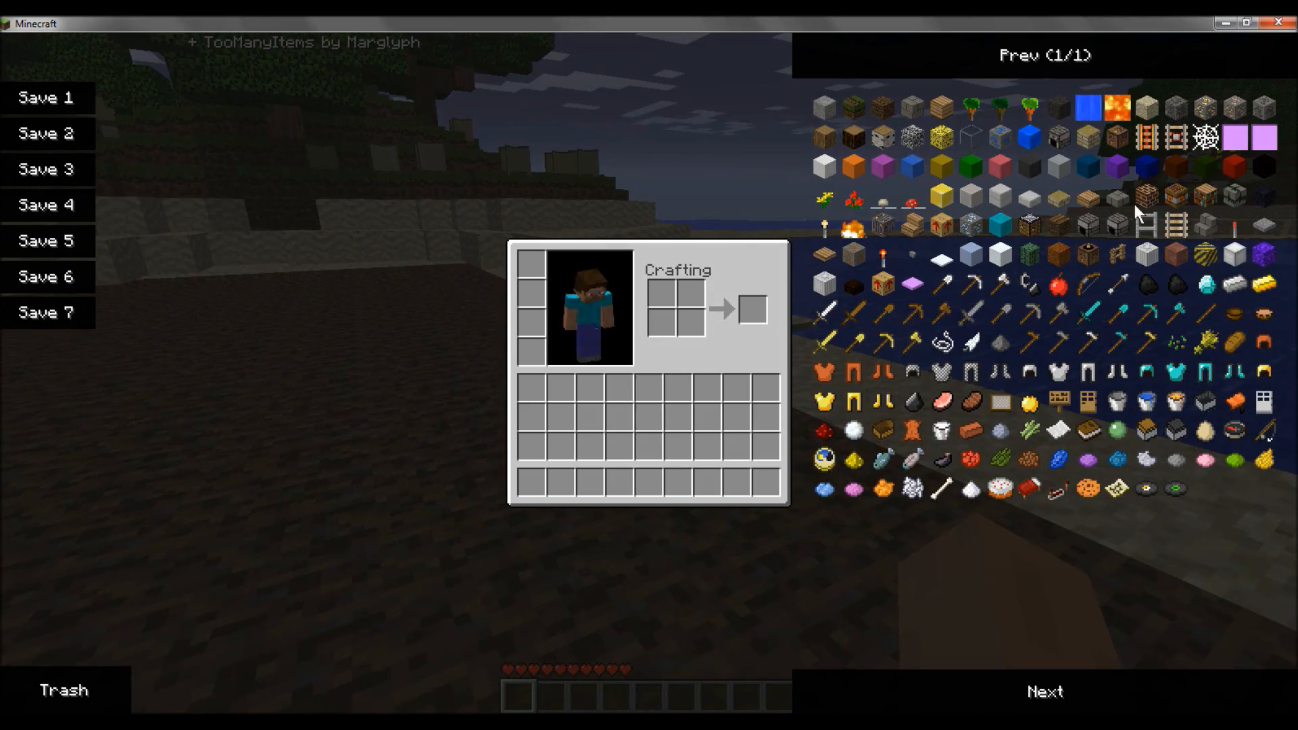
click(1172, 201)
key(e)
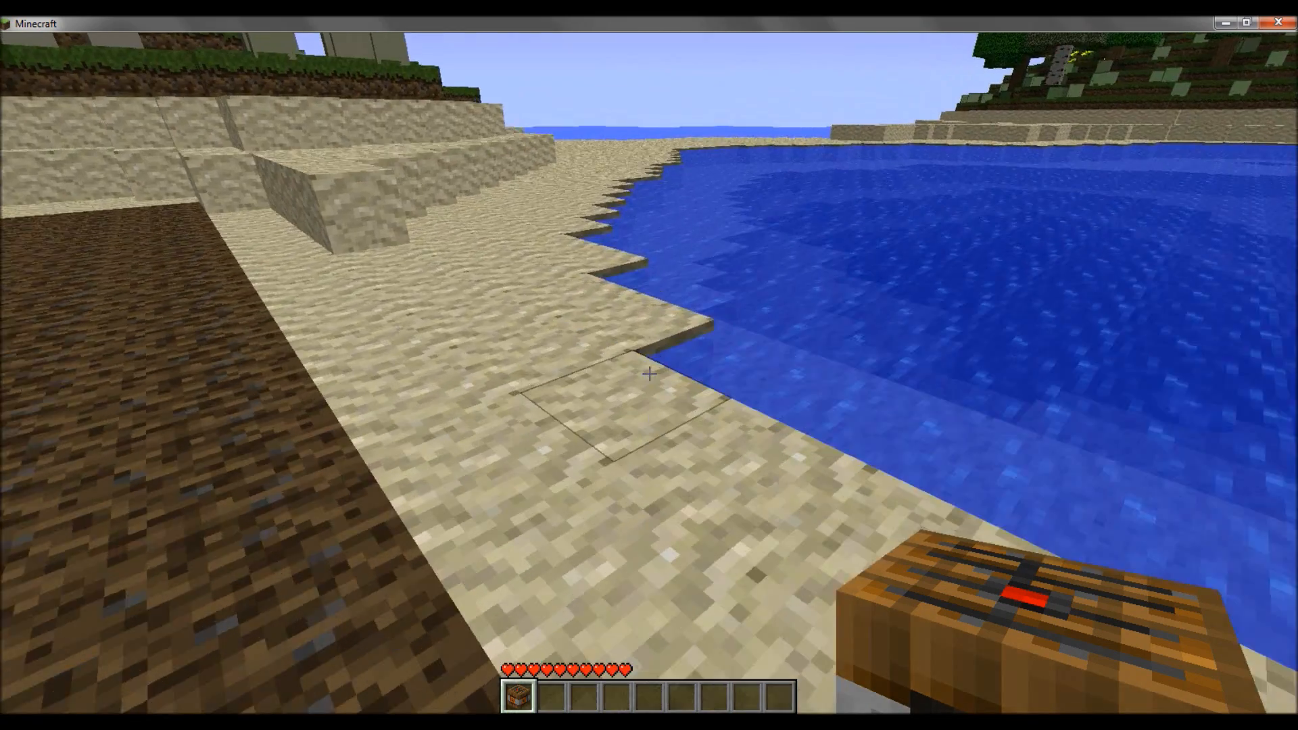
right_click(649, 374)
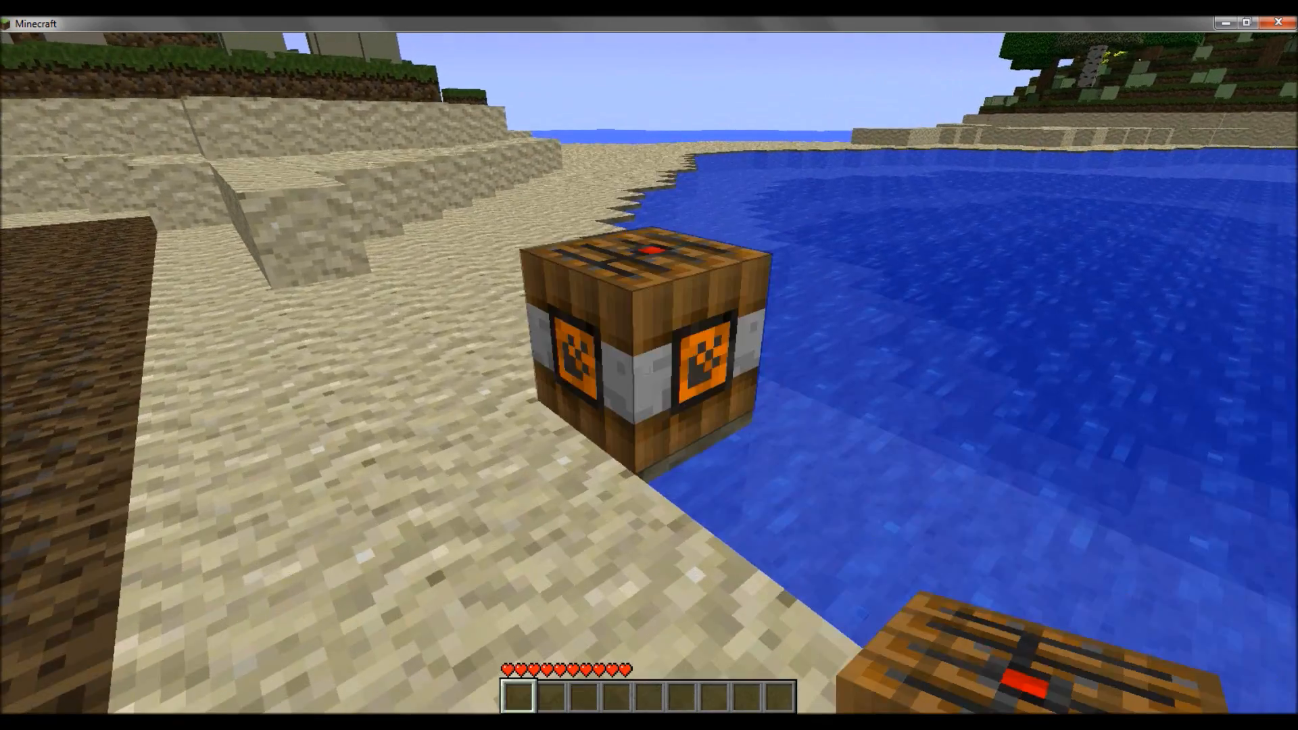
key(w)
click(649, 373)
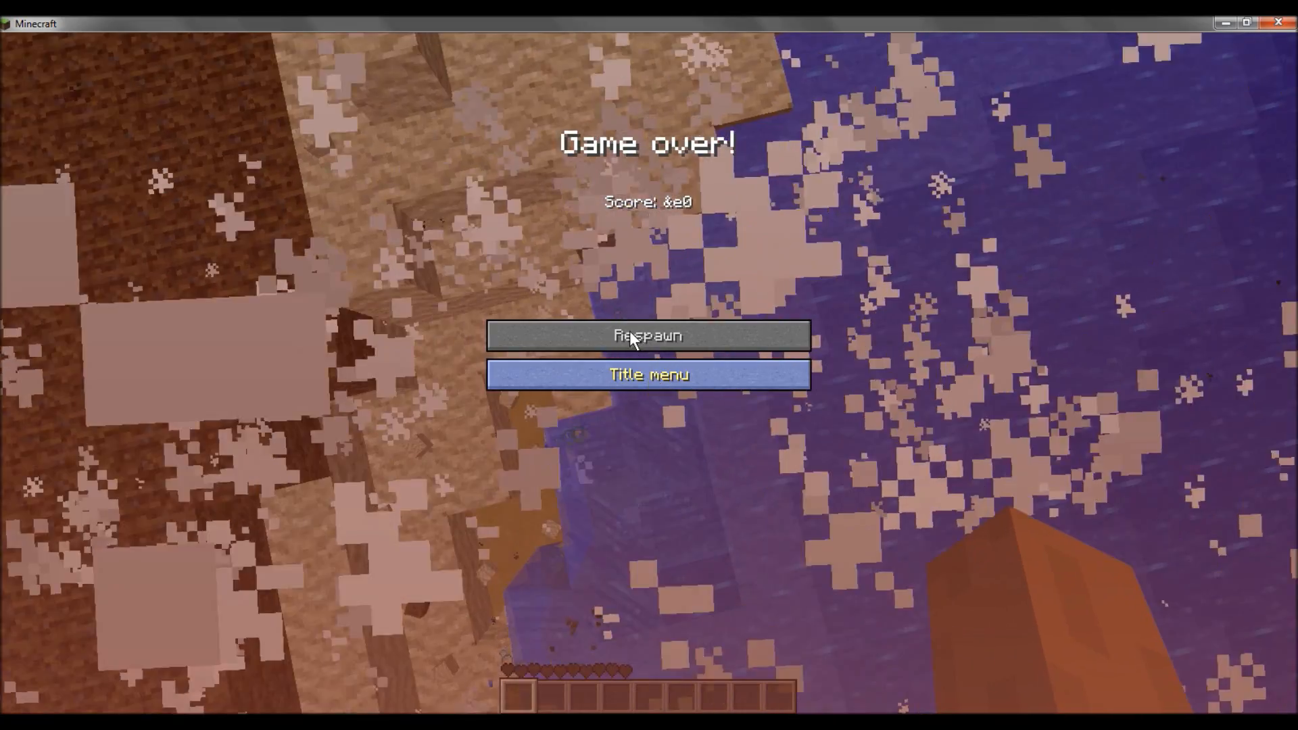
Respawn the player and walk back over the dirt area towards the zombie jar
click(630, 330)
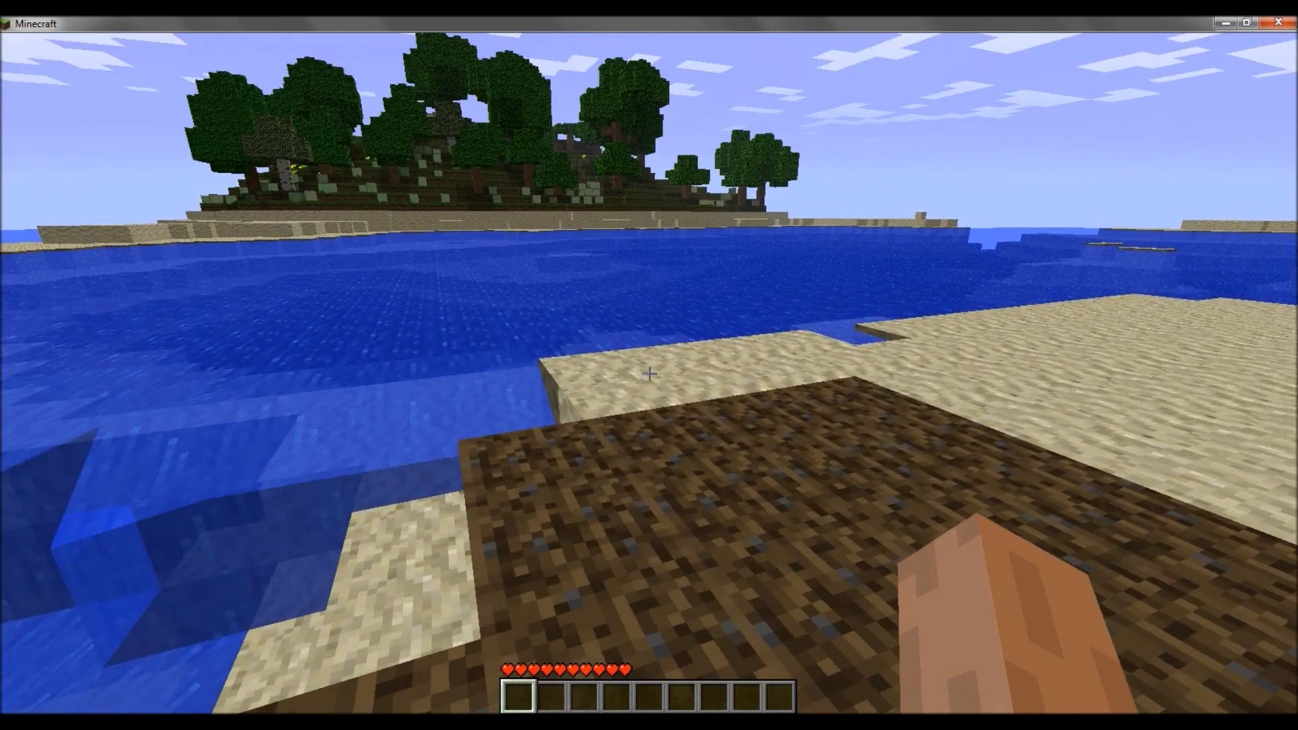
key(w)
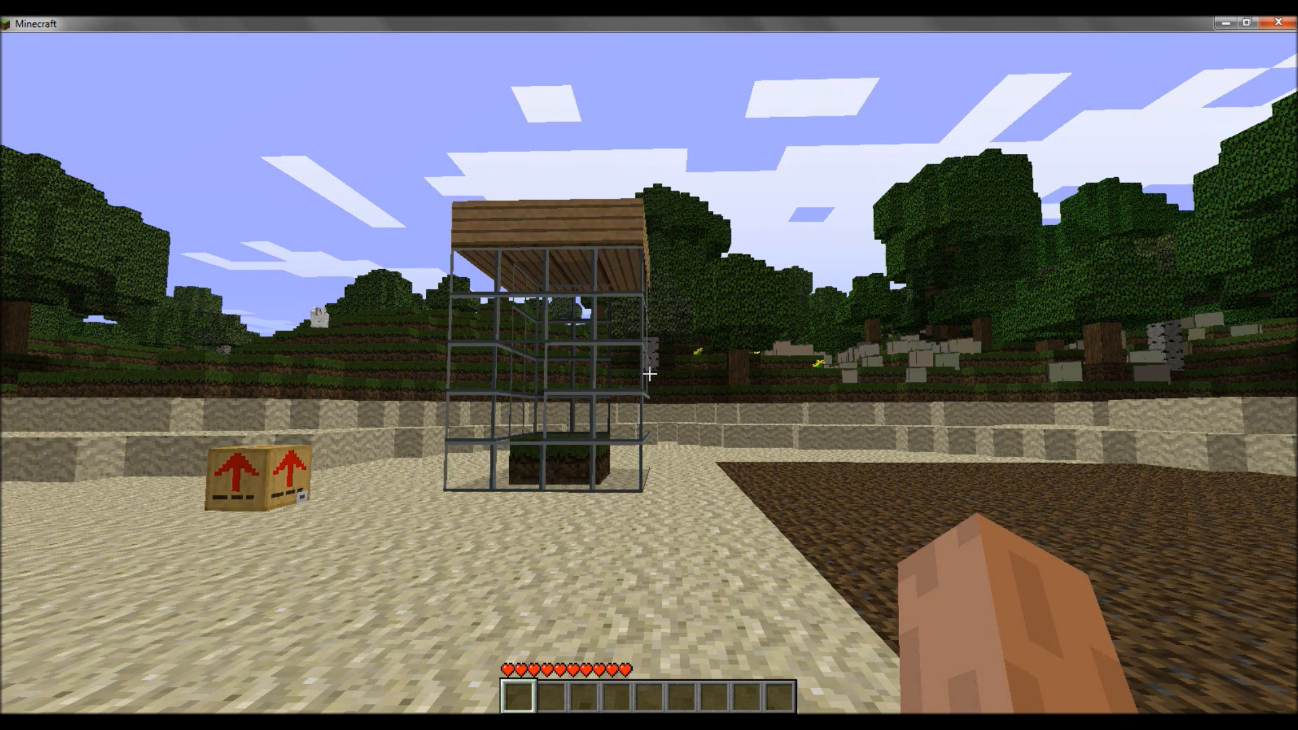
key(w)
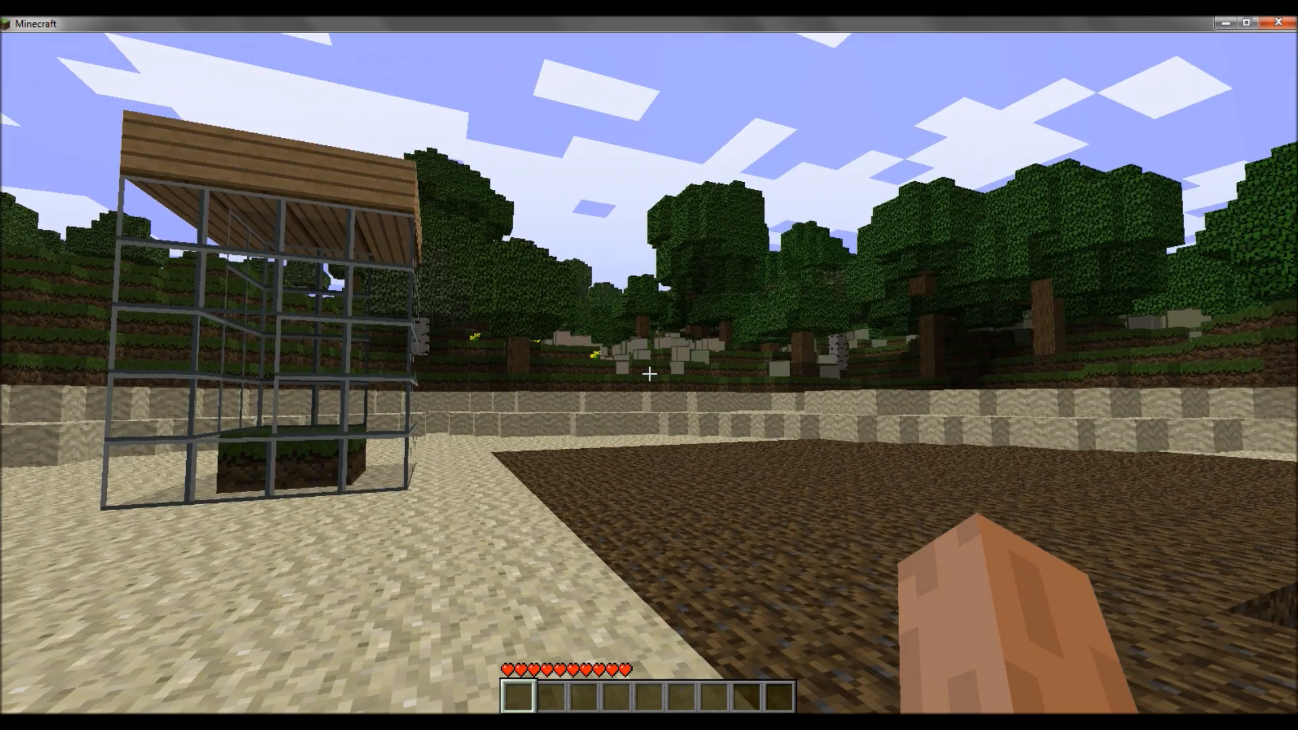